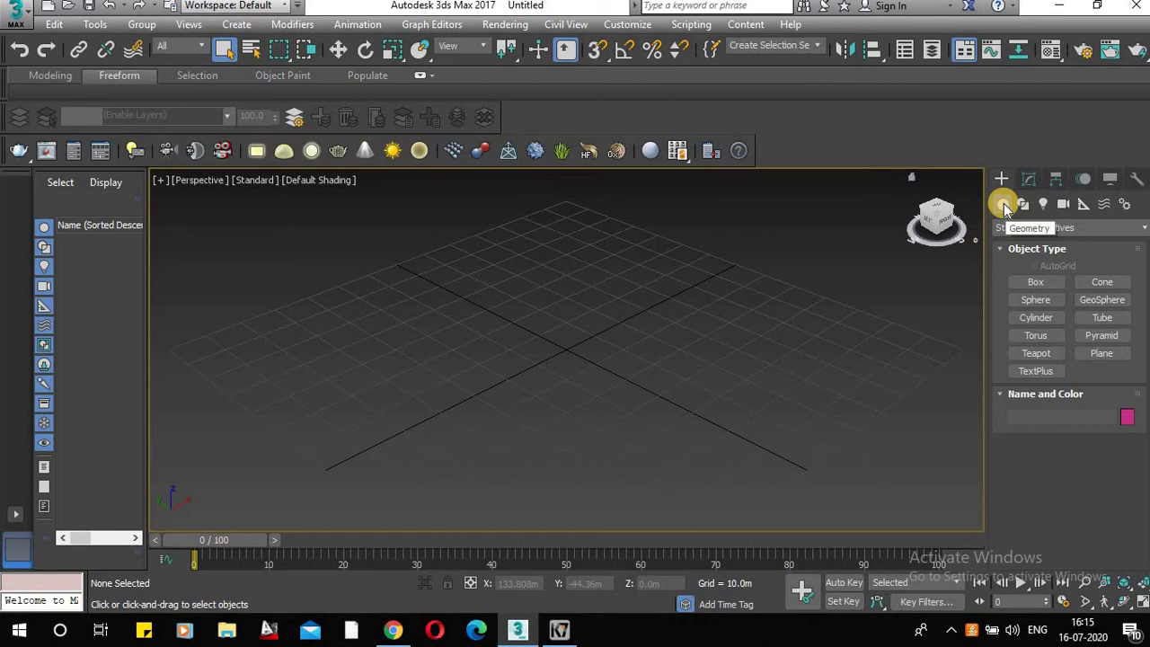
Draw a standard primitive box about 35 m long, 31 m wide and 22 m high on the left part of the grid
left_click(1068, 230)
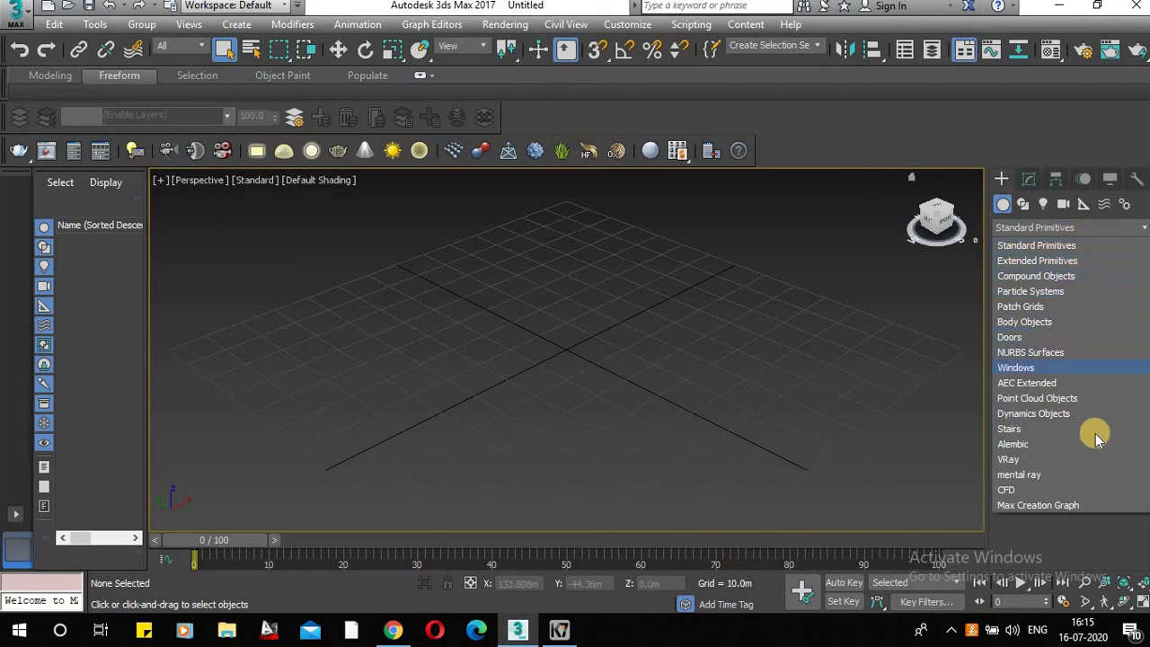
left_click(1051, 254)
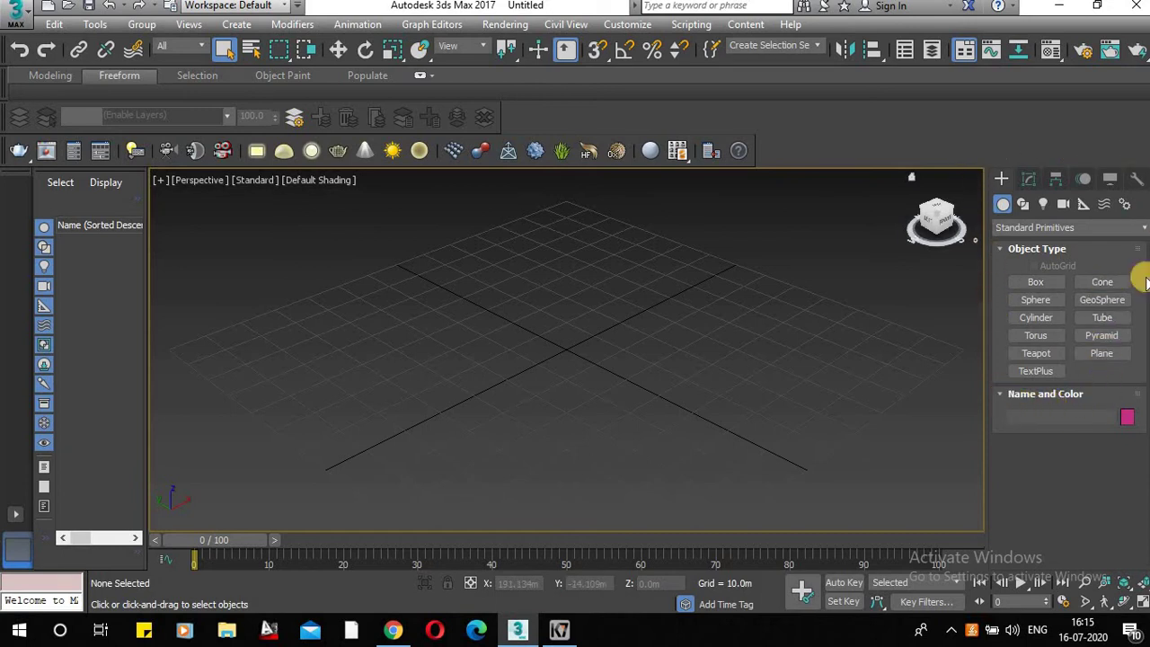
left_click(238, 24)
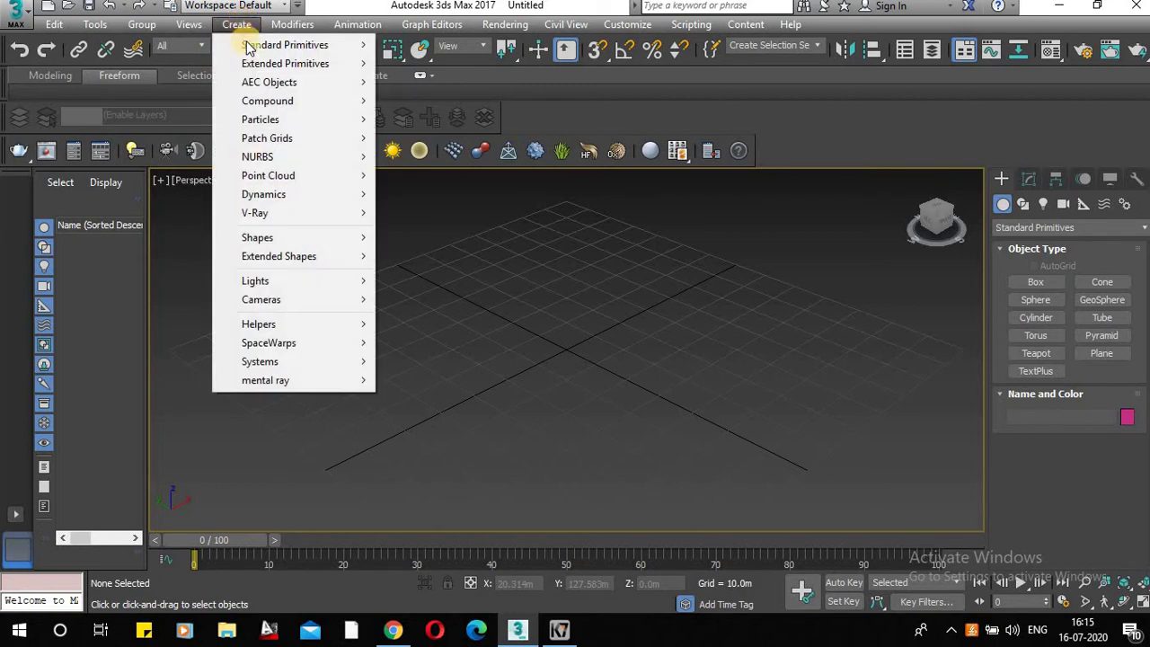
mouse_move(269, 45)
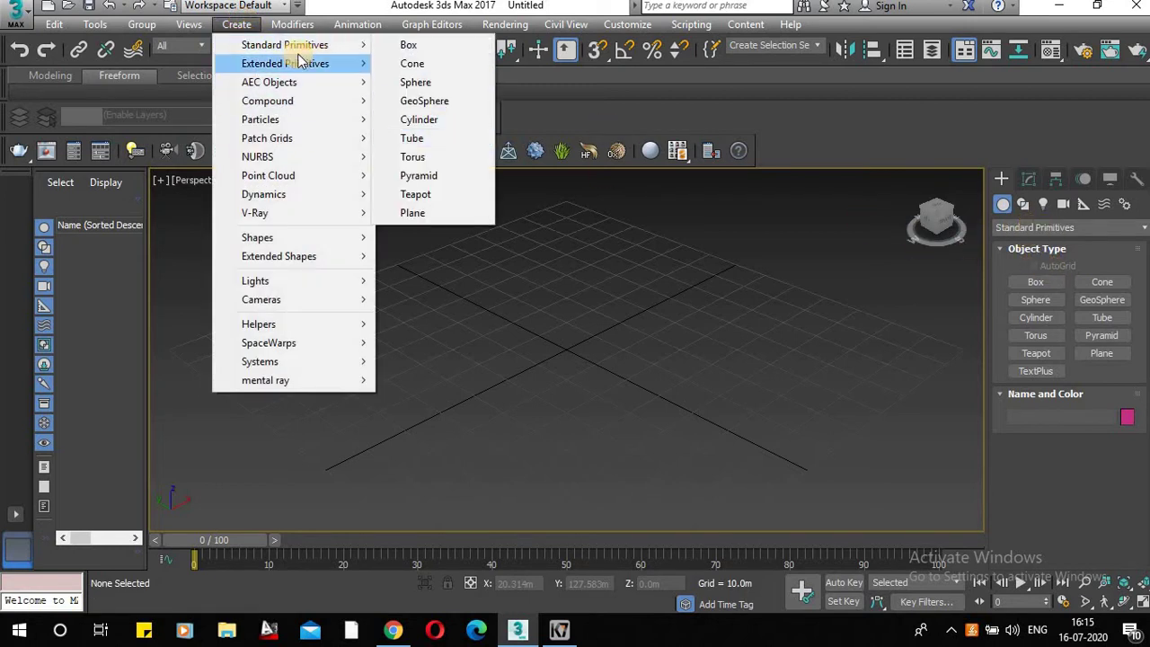
left_click(432, 47)
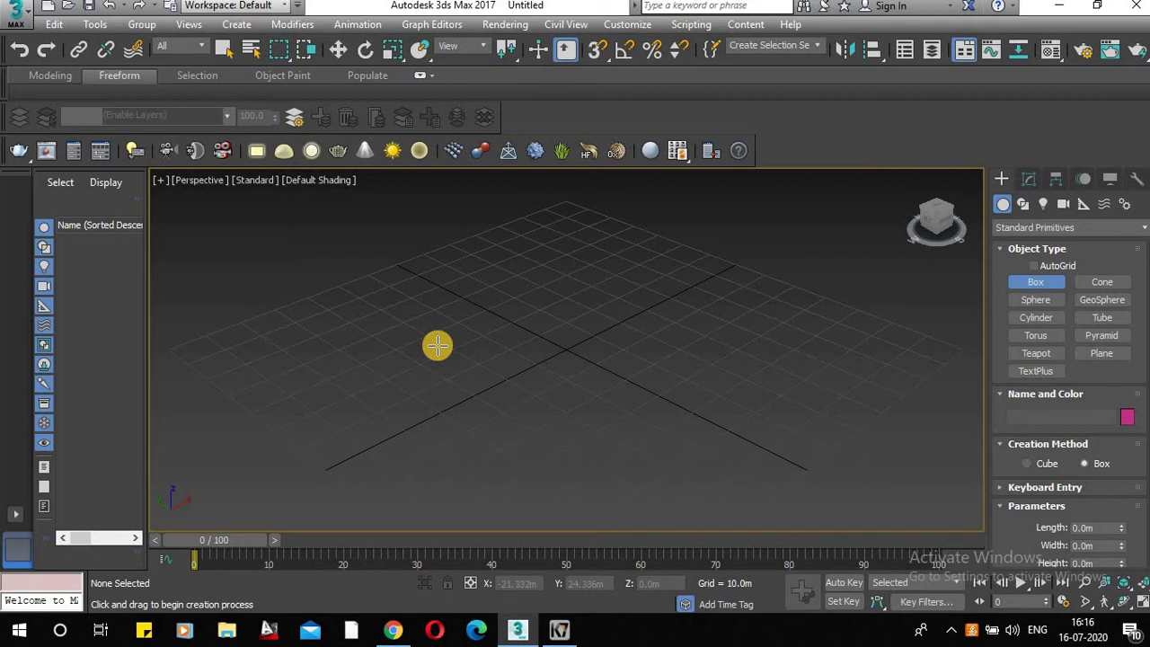
left_click_drag(350, 344, 350, 344)
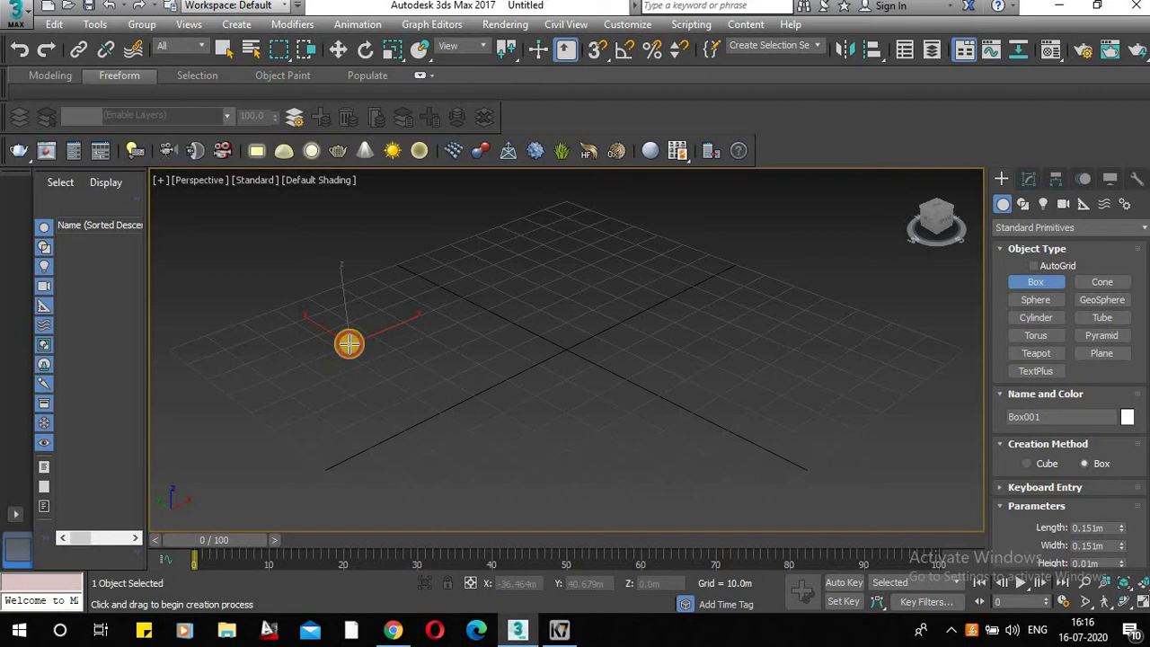
left_click_drag(349, 344, 537, 348)
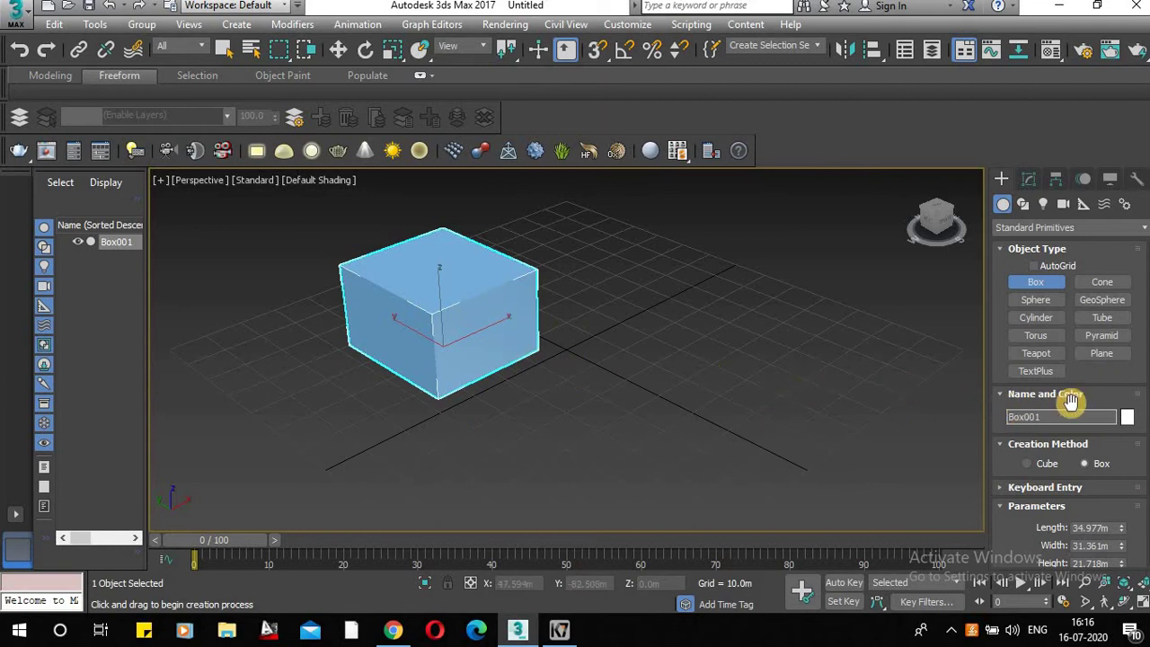
Change the box's object color to the dark red in the 3ds Max palette
left_click(1129, 421)
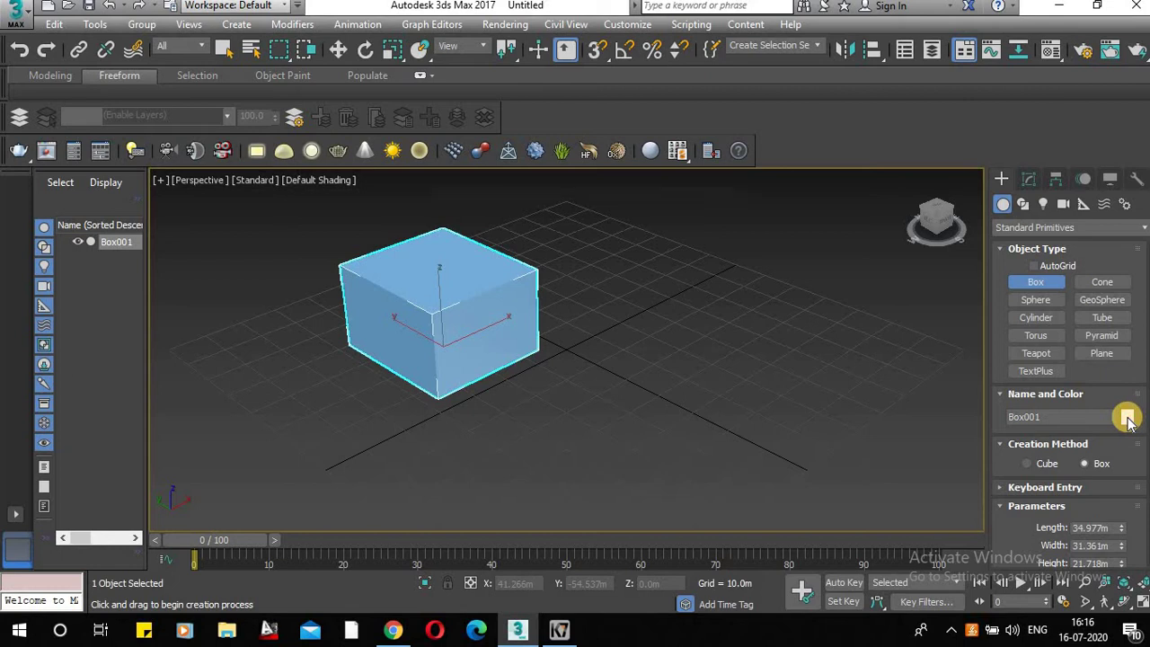
left_click(1127, 418)
left_click(447, 307)
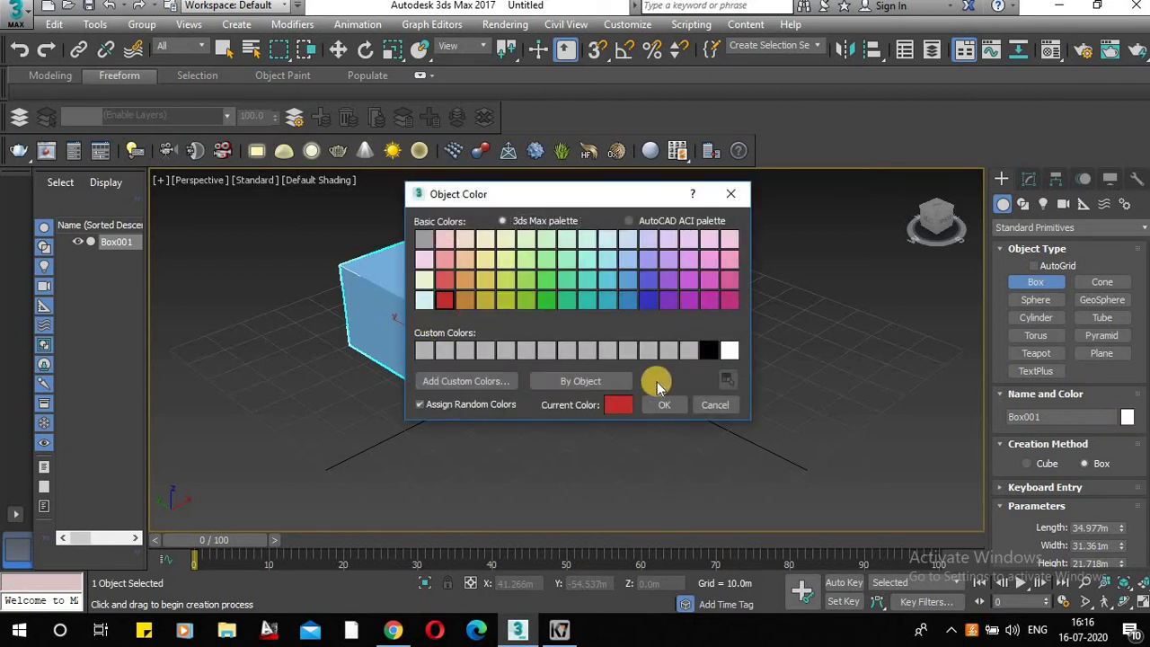
left_click(666, 405)
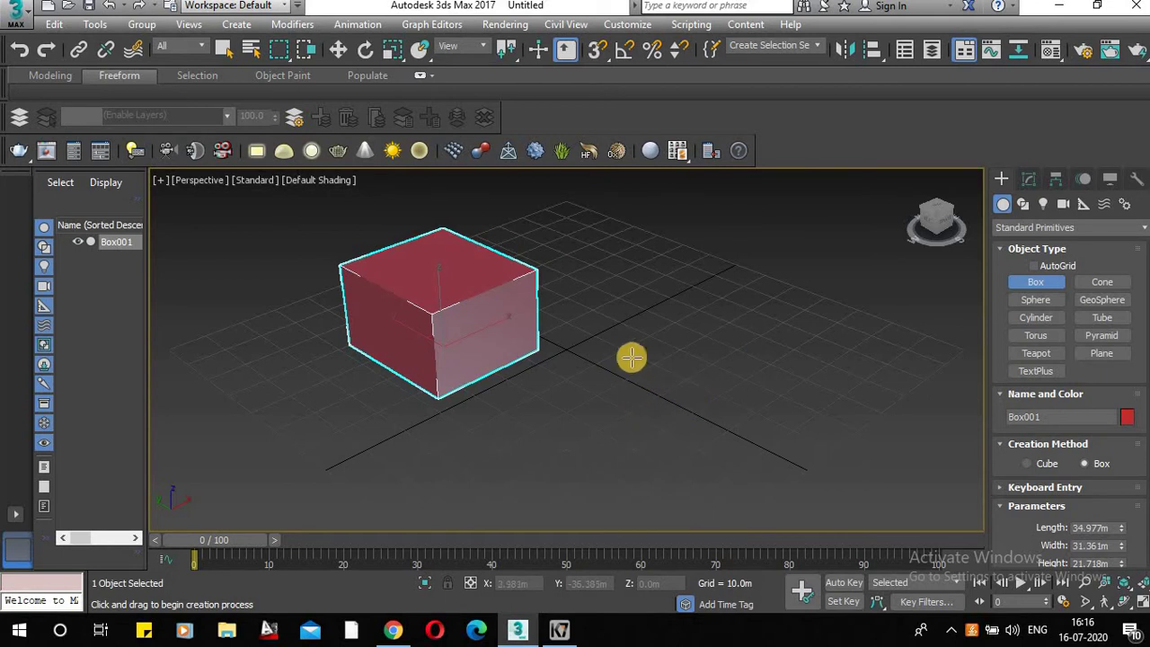
Draw a cube with sides of about 23.7 m beside the red box using the Cube creation method, and switch the method back to Box
middle_click_drag(632, 357, 575, 390)
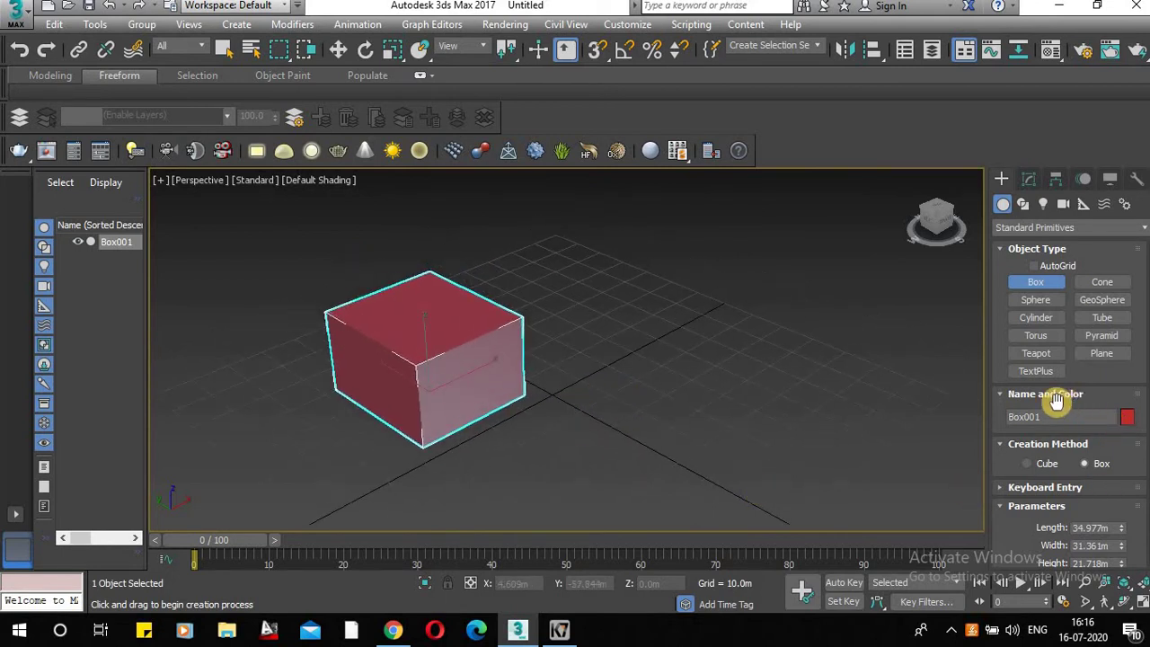
scroll(1090, 449, "down", 2)
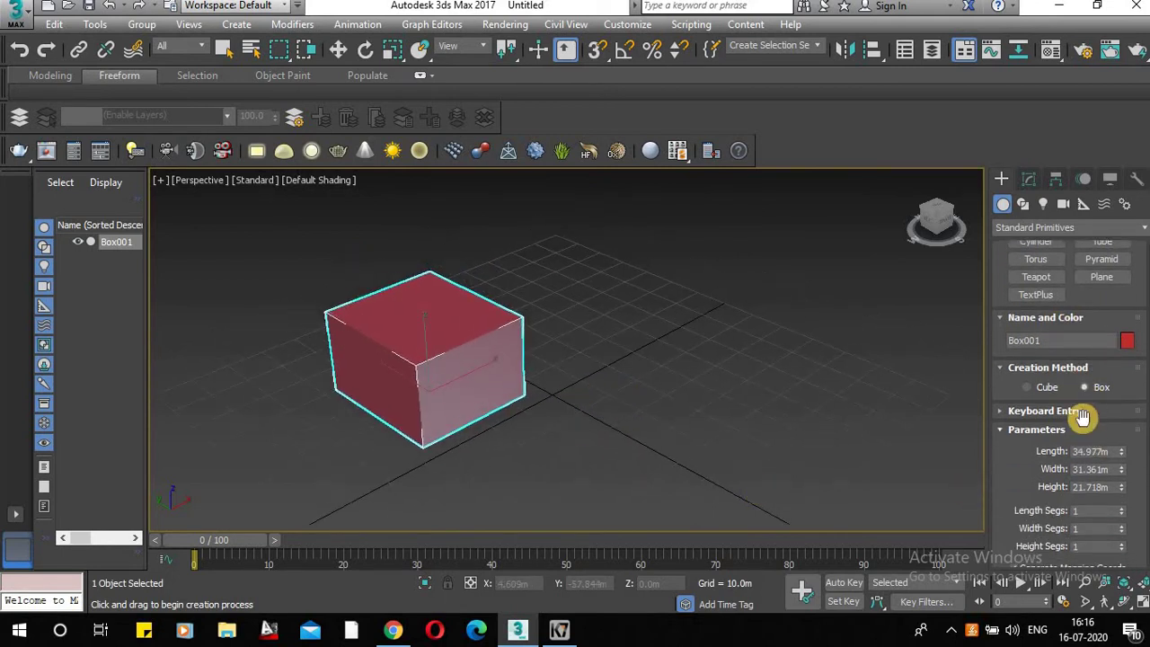
scroll(1083, 419, "down", 1)
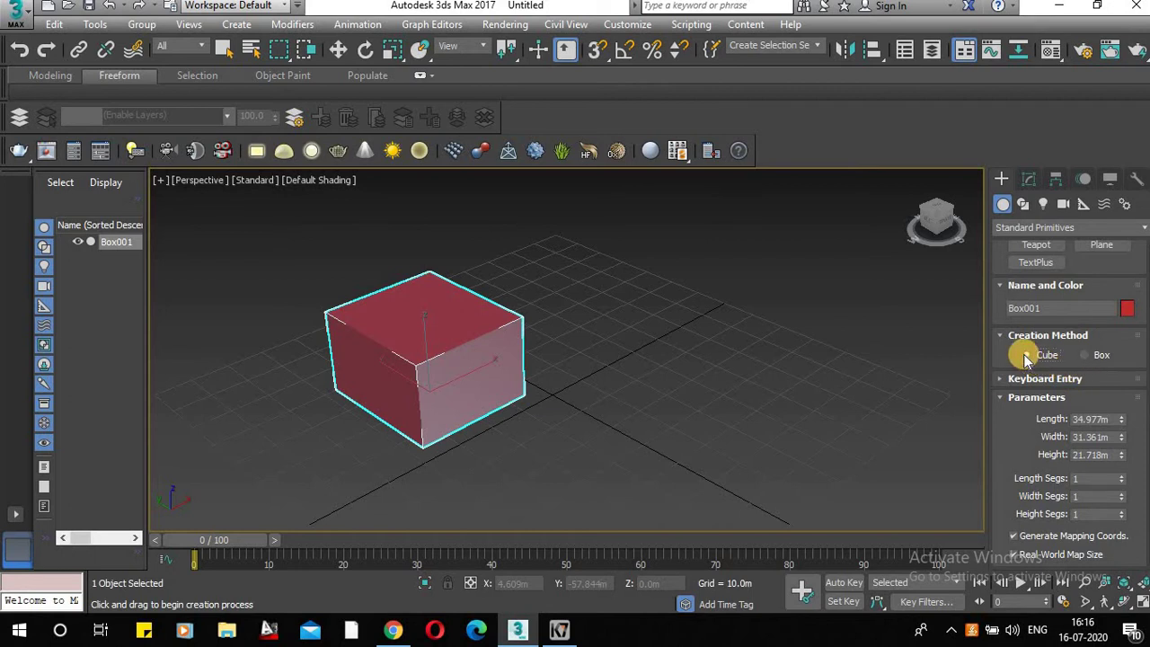
left_click(1027, 356)
left_click_drag(695, 386, 735, 401)
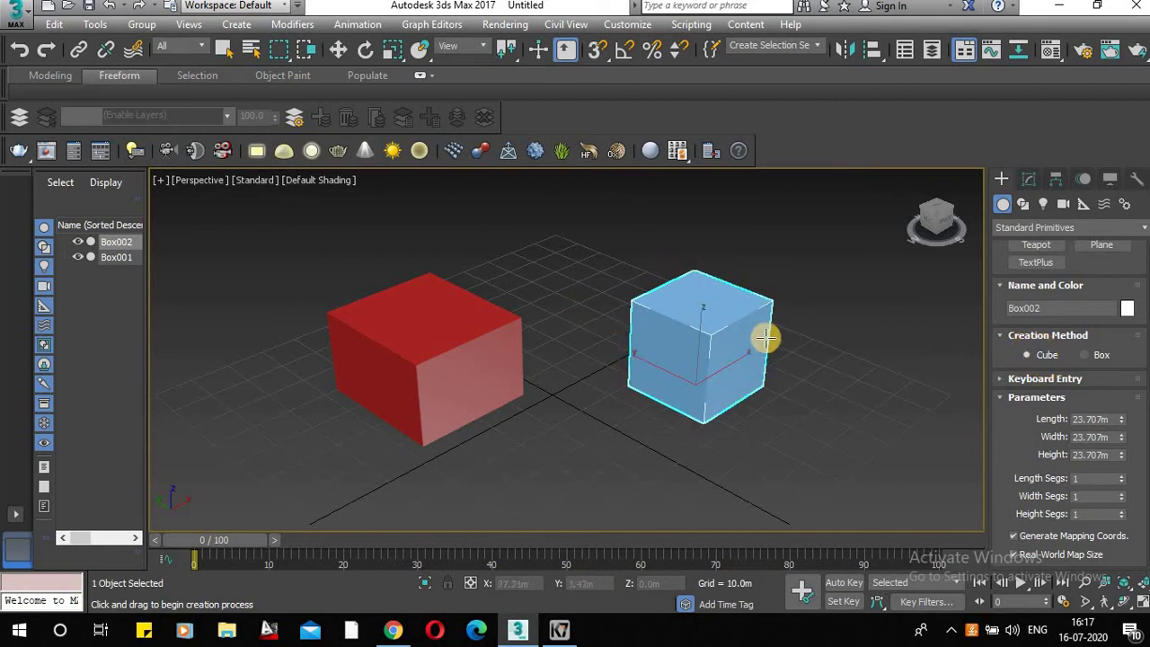
left_click(1084, 356)
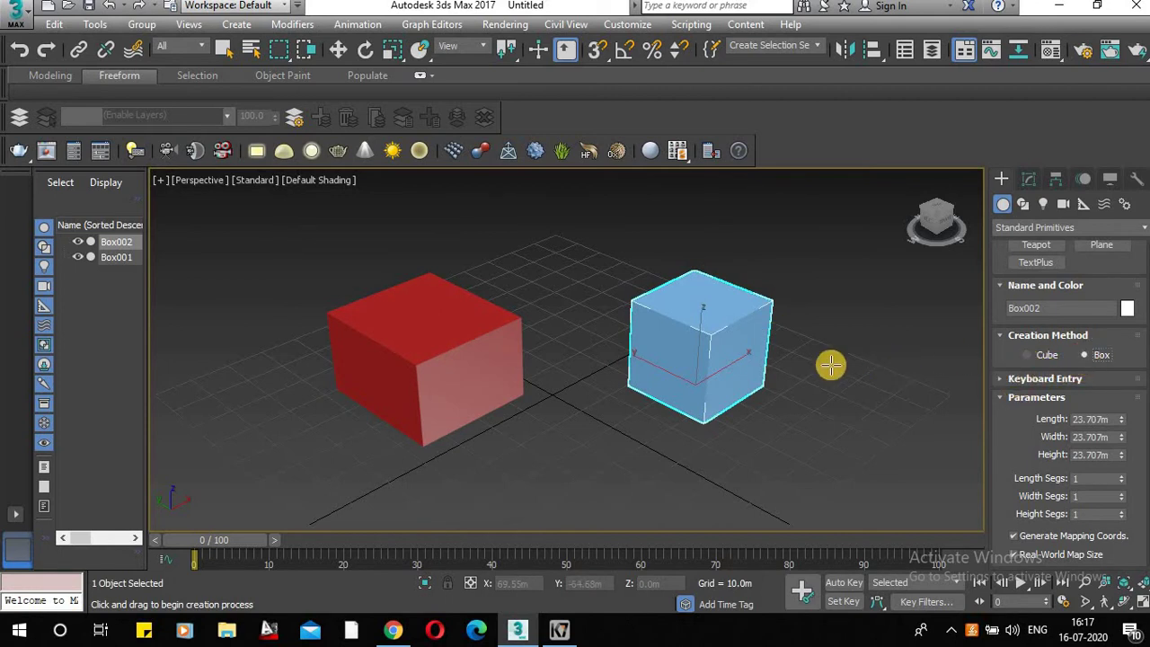
Create a box with length, width and height of 2 m at the origin through Keyboard Entry
left_click(1000, 377)
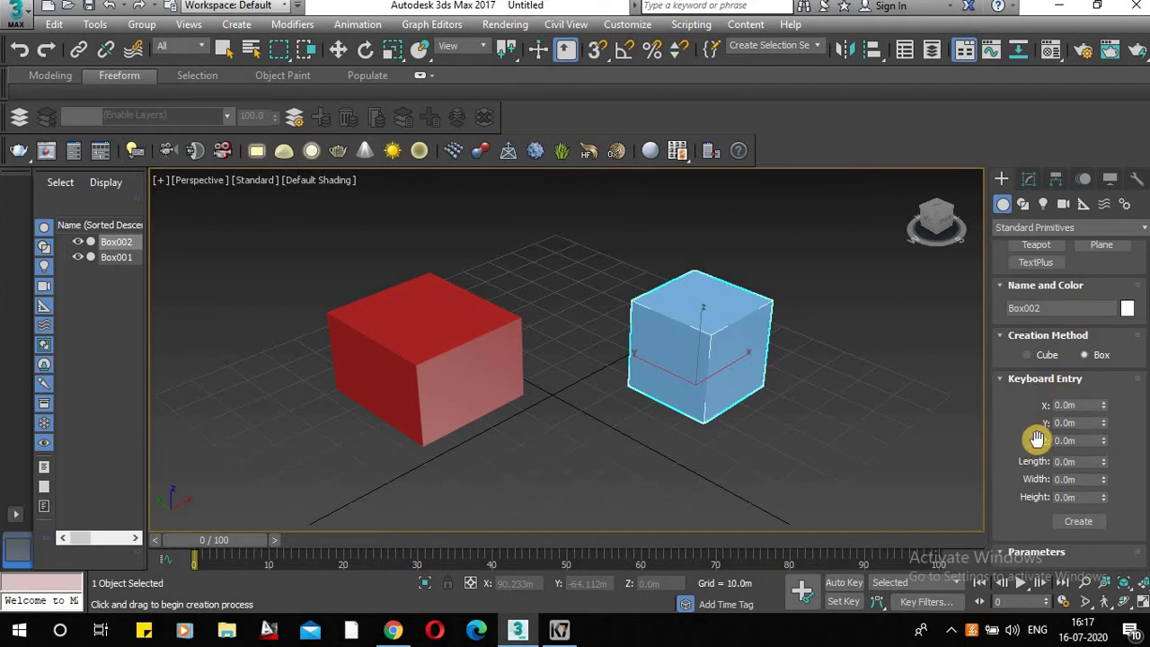
left_click(1079, 461)
type("1")
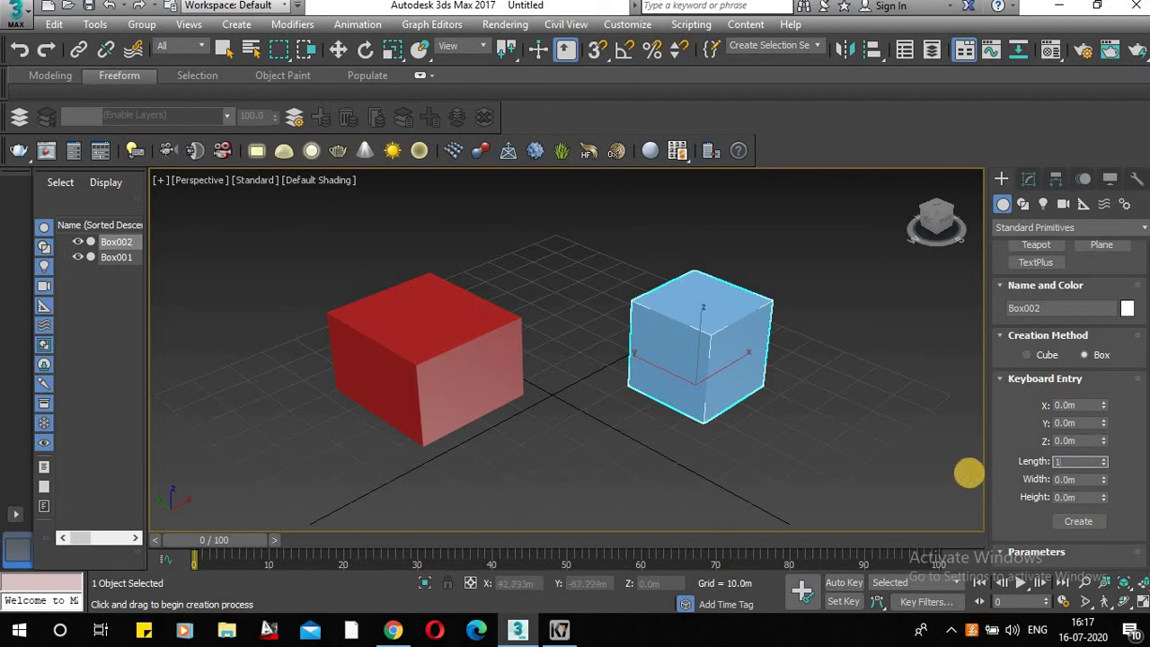
type("0")
key("Return")
left_click(1079, 481)
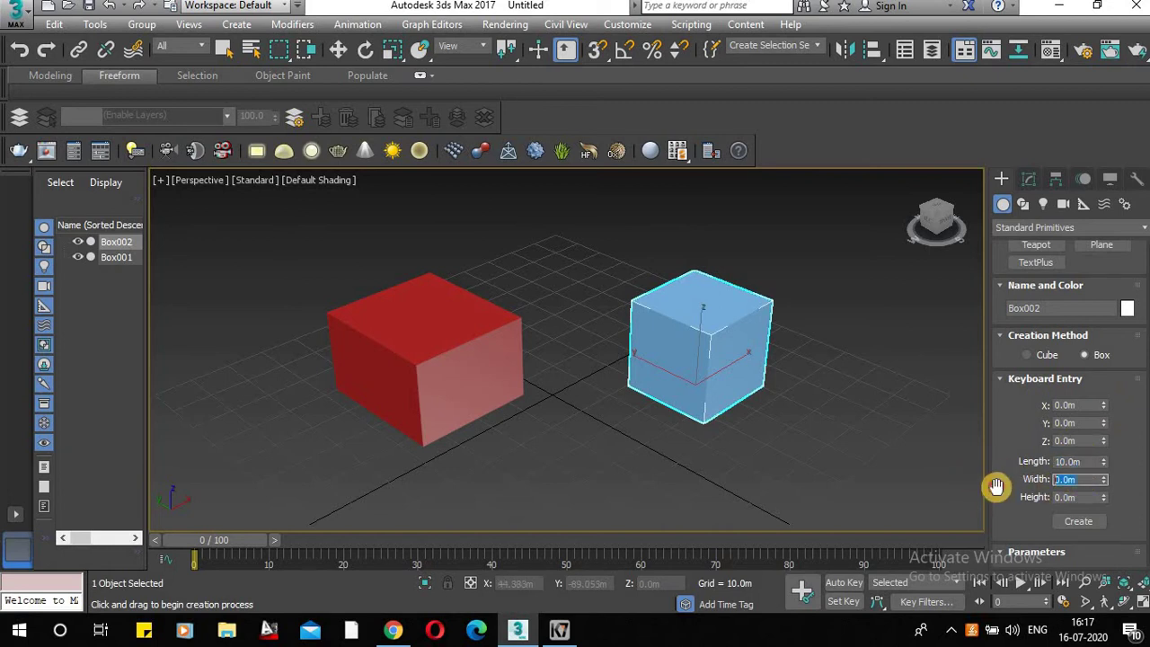
left_click(1078, 461)
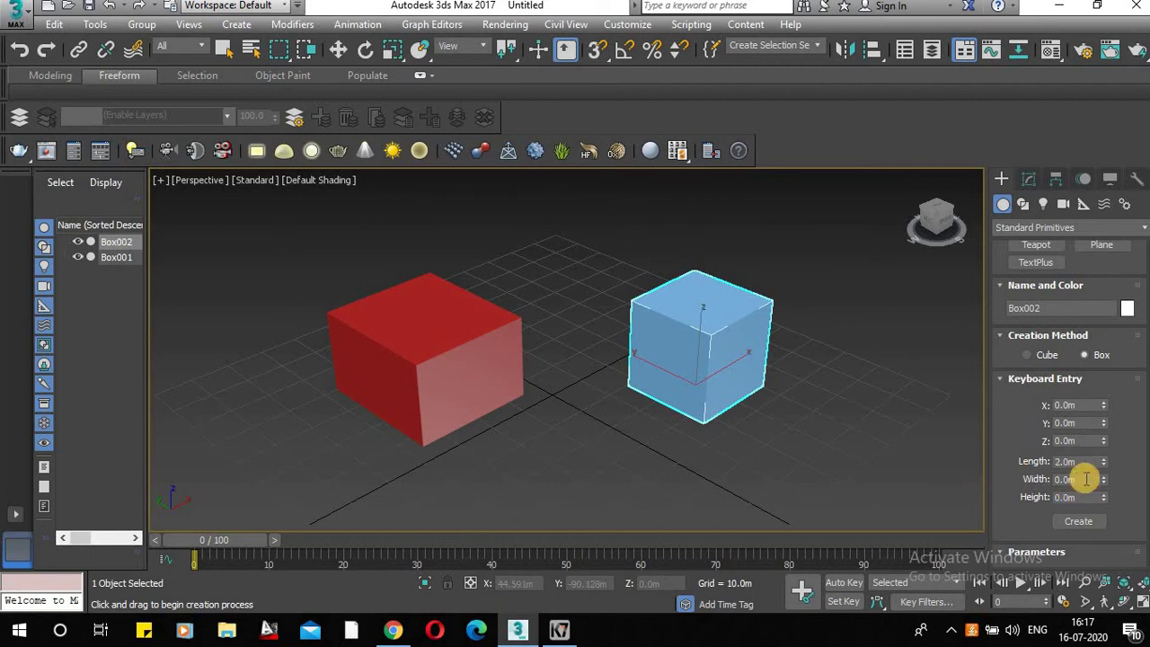
left_click(1086, 479)
type("2")
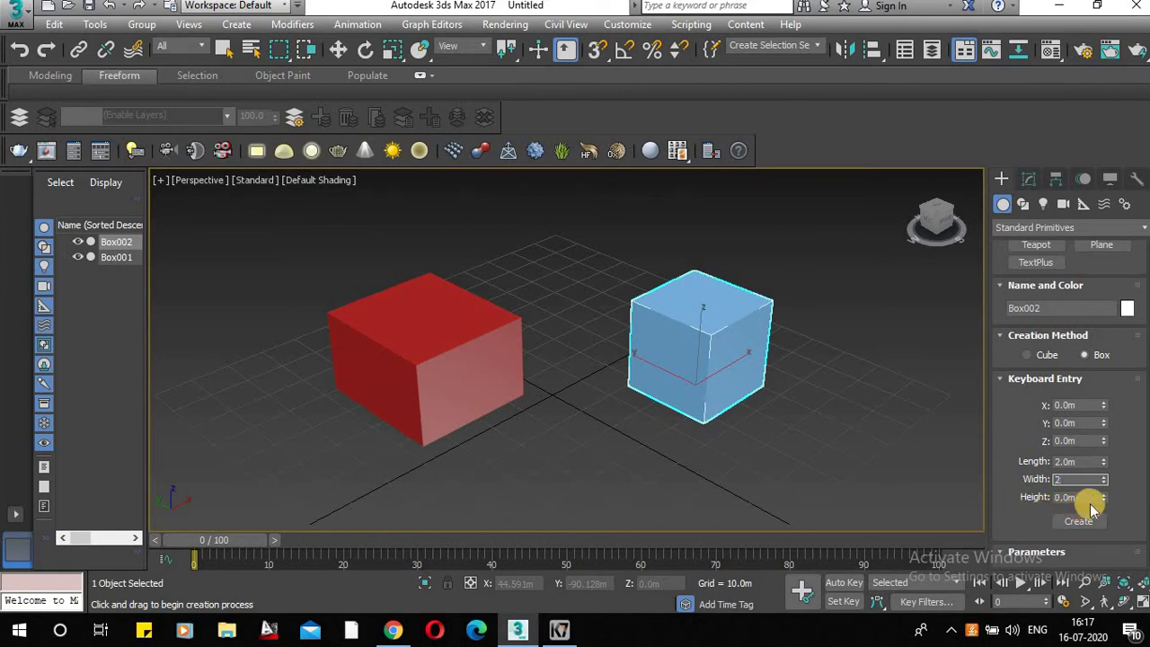
left_click(1087, 498)
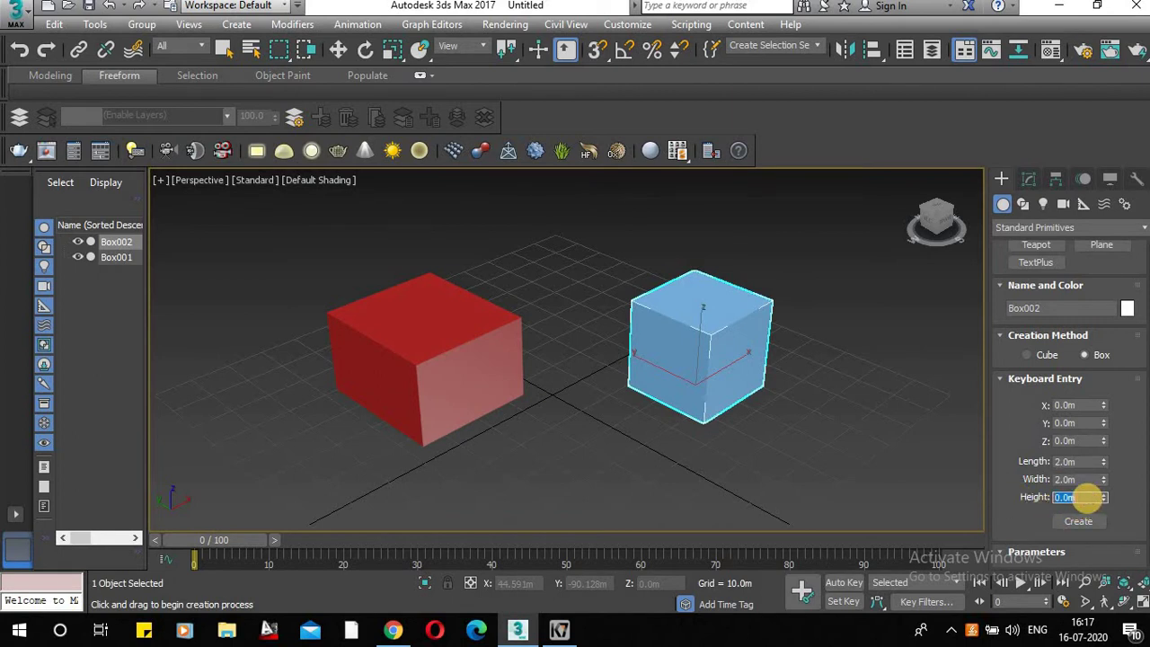
type("2")
left_click(1081, 526)
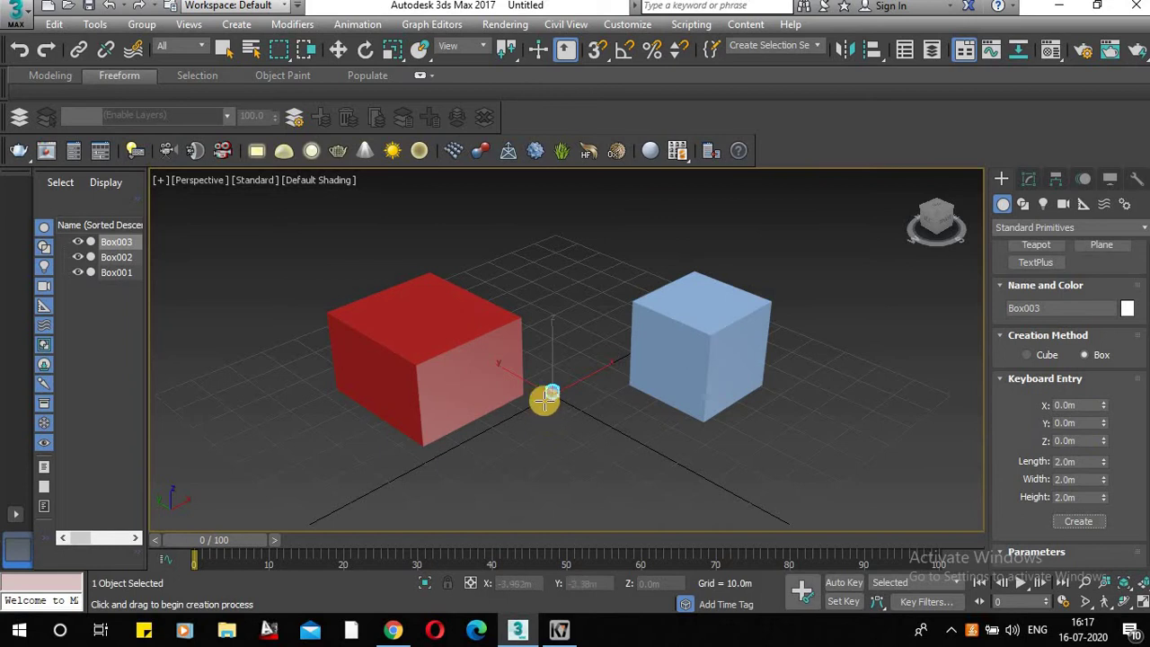
key("z")
scroll(553, 401, "up", 5)
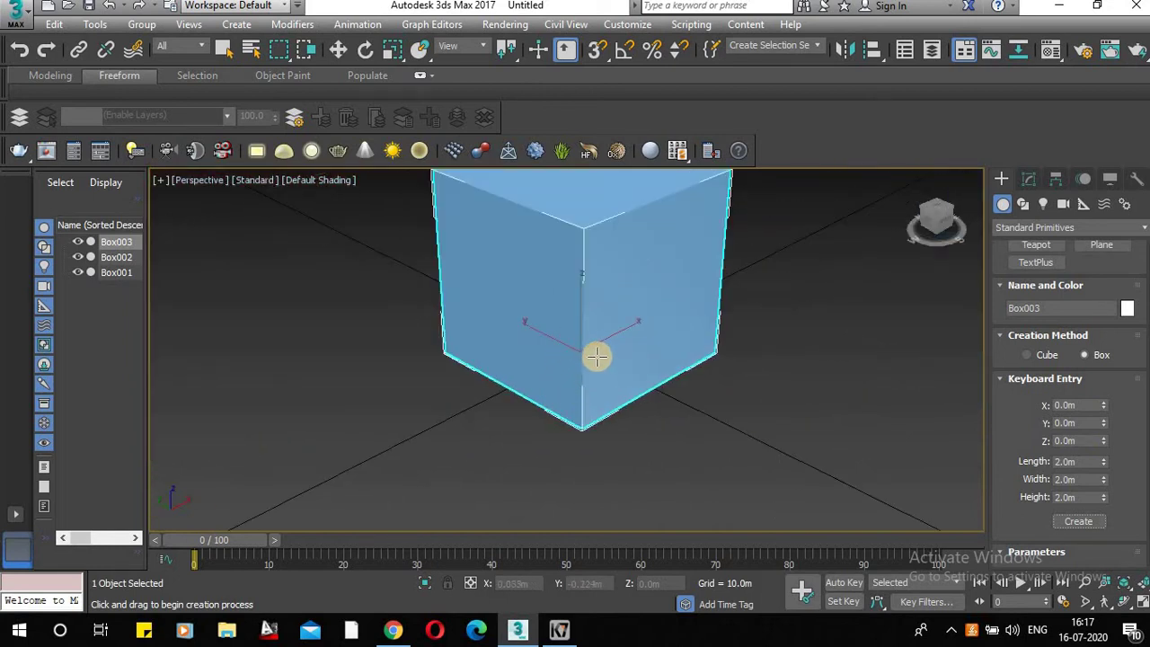
scroll(593, 354, "down", 8)
scroll(595, 350, "down", 5)
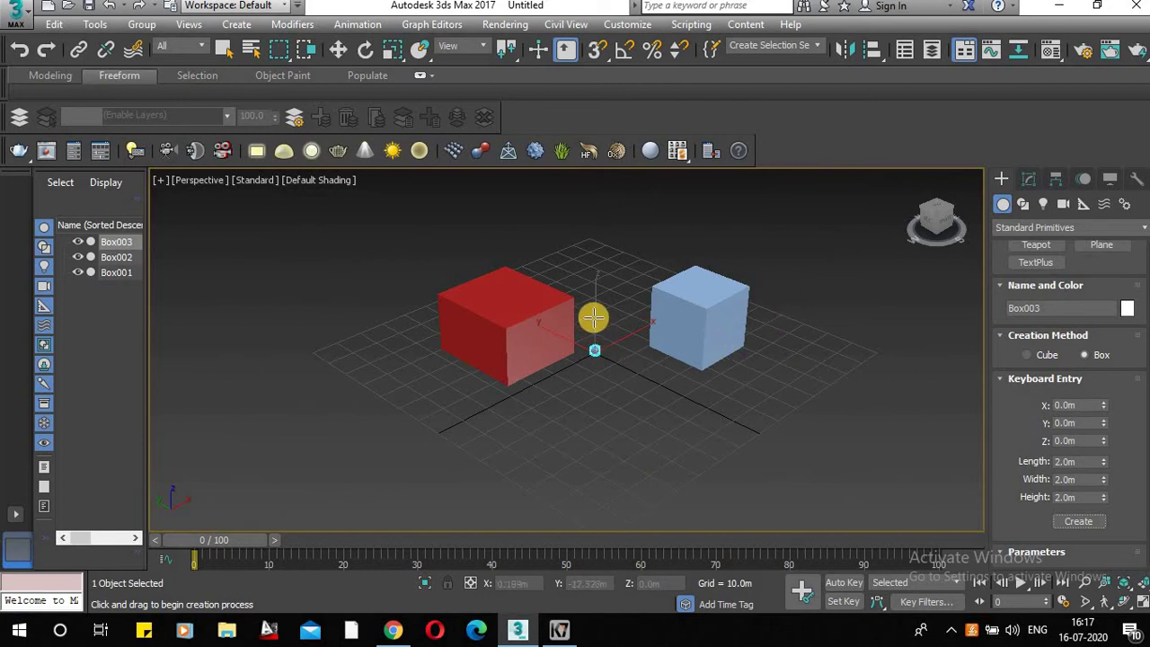
Set the length, width and height of the small box at the origin to 5 m each
left_click(1000, 380)
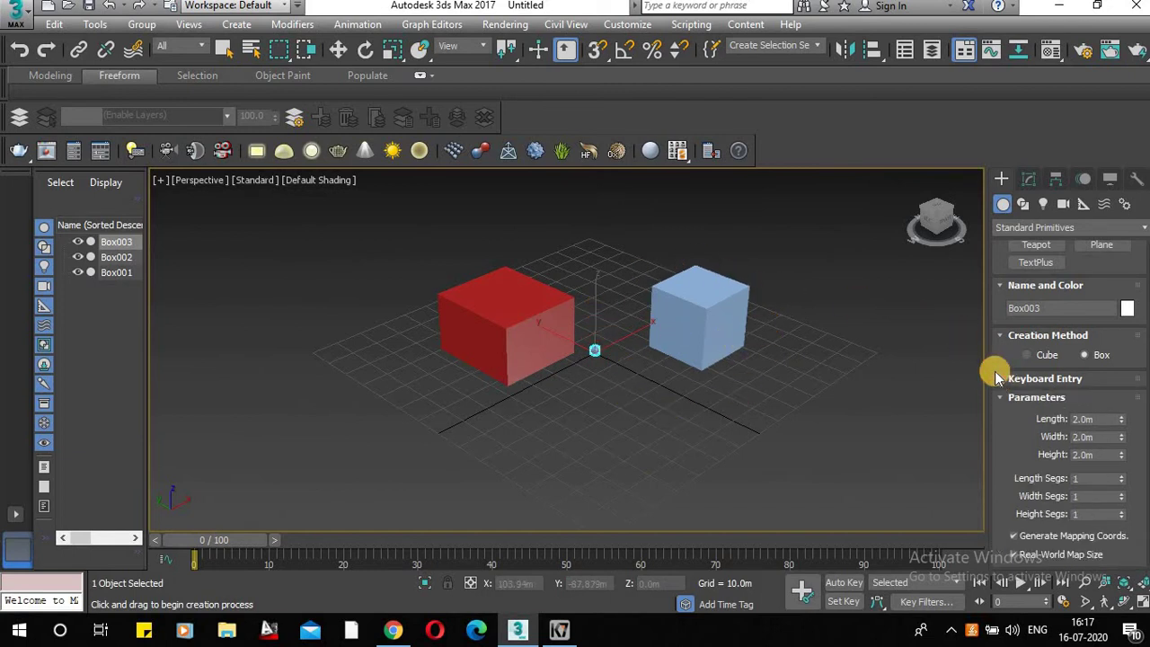
scroll(595, 359, "up", 5)
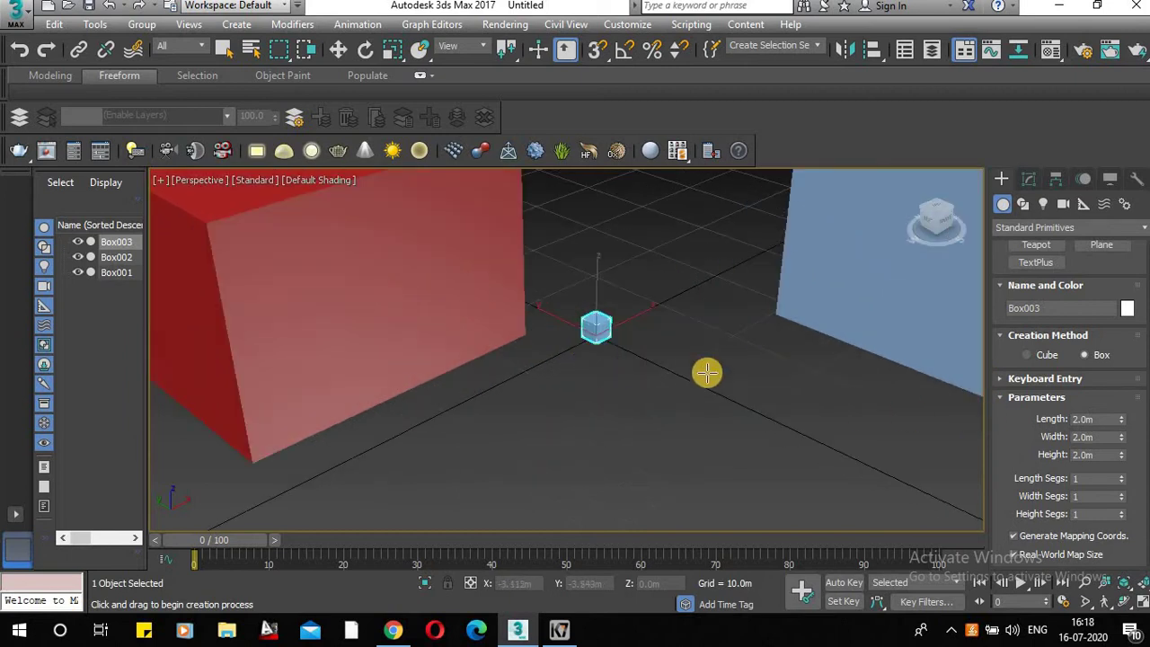
scroll(674, 368, "up", 3)
middle_click_drag(649, 362, 695, 439)
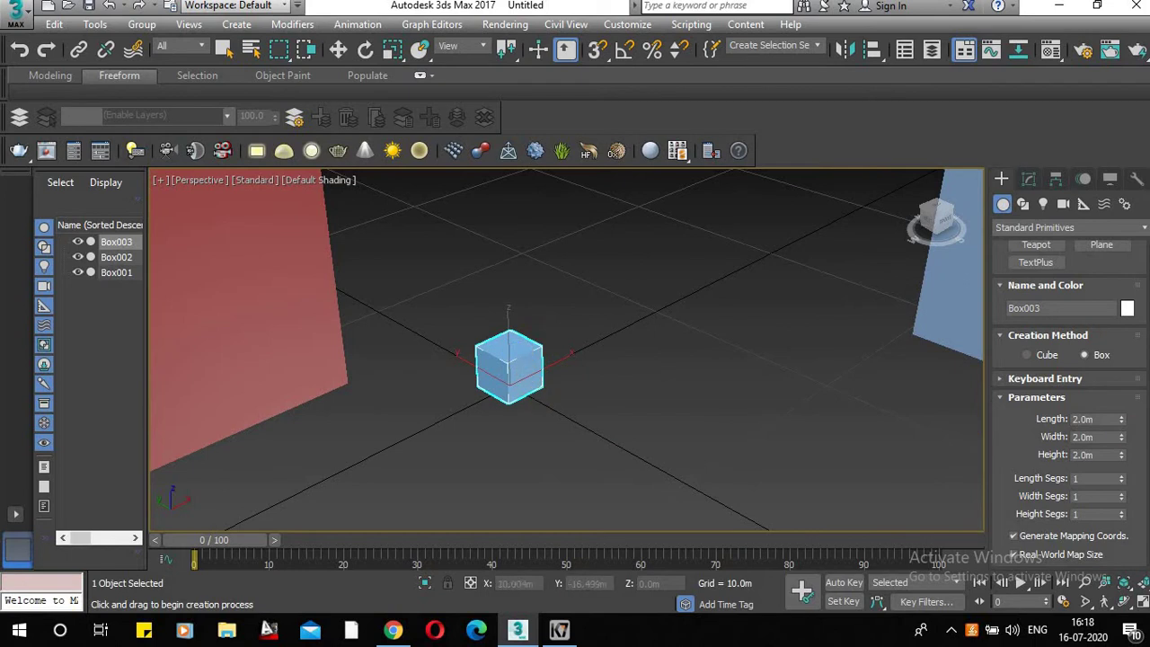
left_click_drag(1098, 419, 1028, 427)
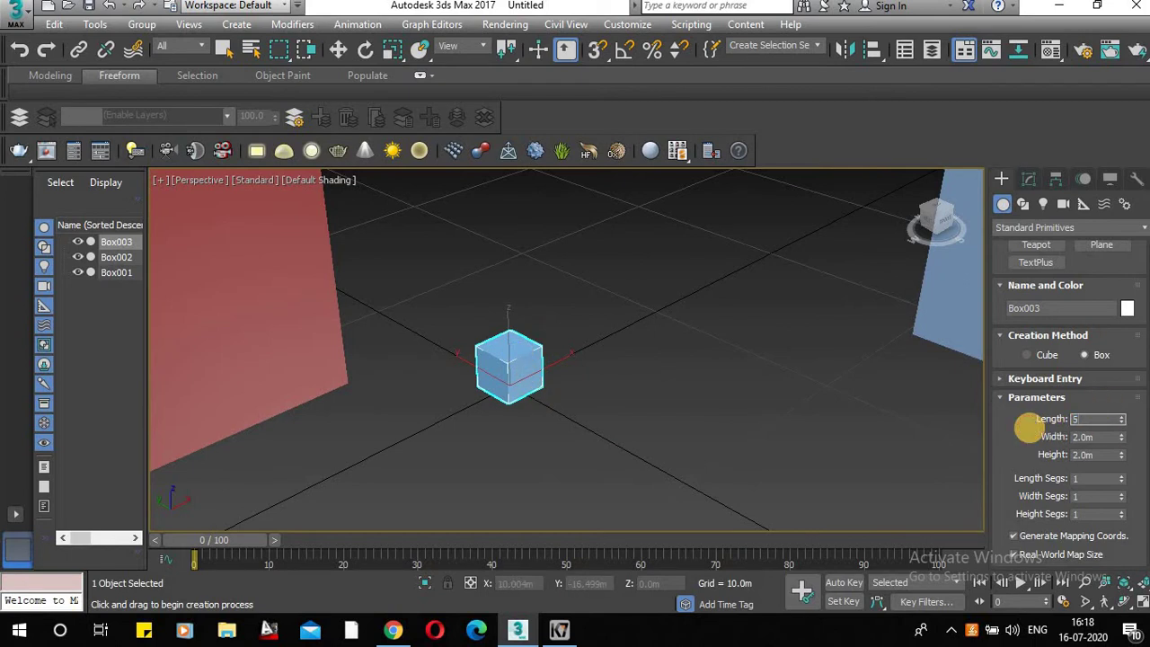
type("5")
key("Return")
left_click_drag(1109, 440, 955, 441)
type("5")
key("Return")
left_click_drag(1105, 454, 994, 457)
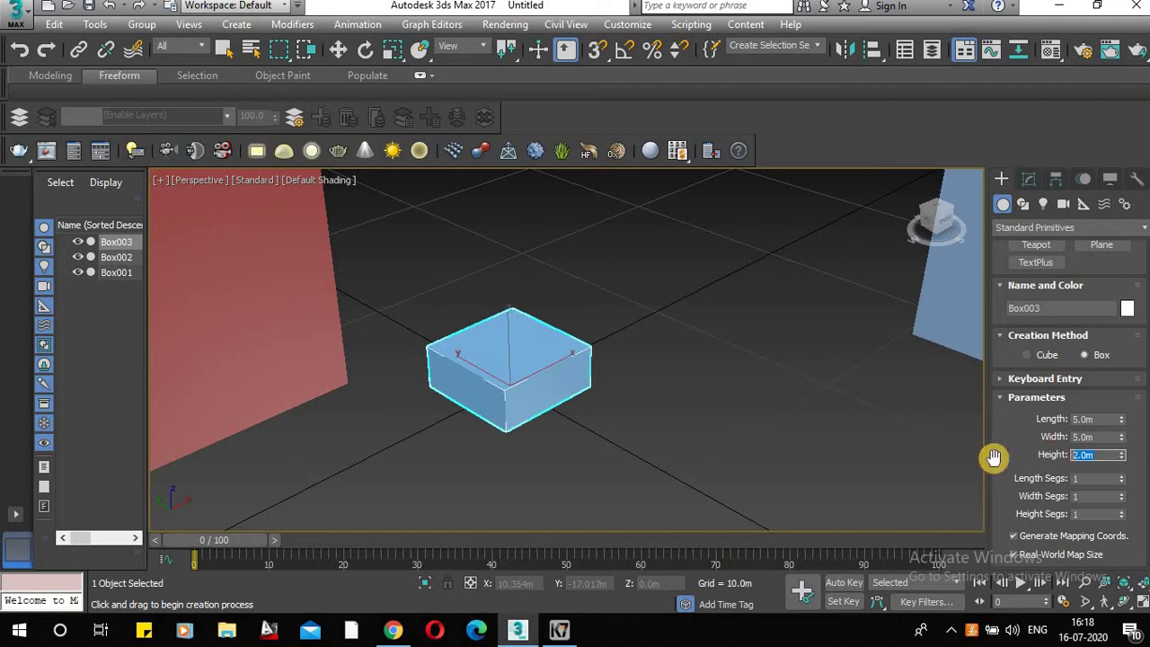
Set the small box's length and width segments to 3 and display the viewport with Edged Faces
scroll(770, 350, "down", 10)
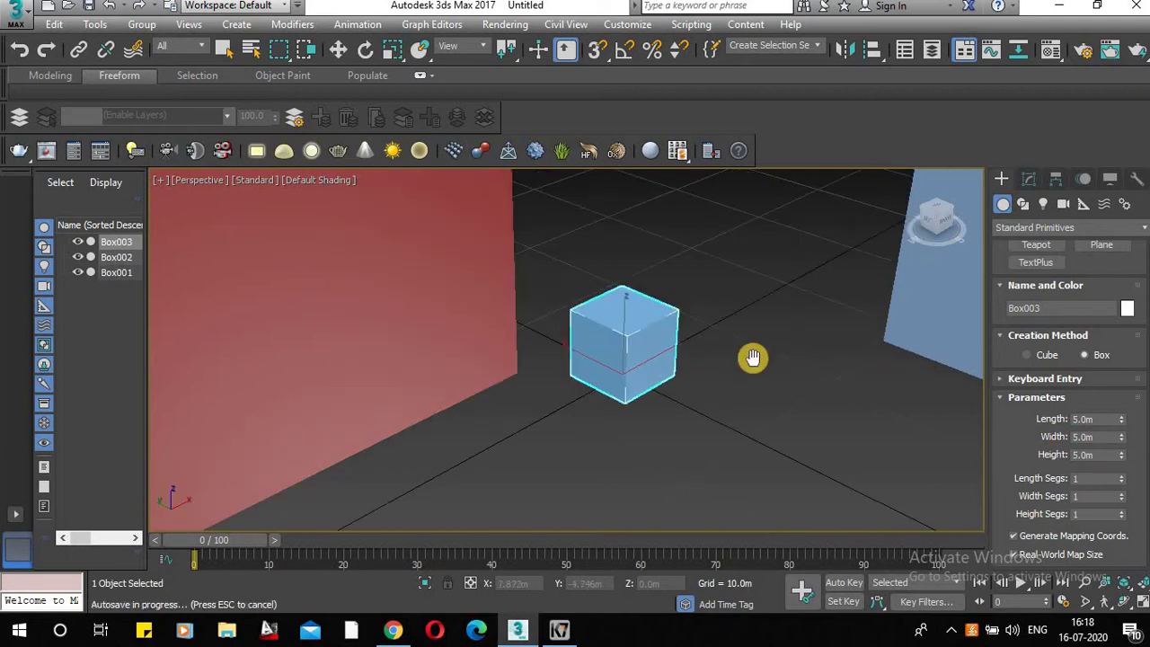
scroll(710, 369, "down", 5)
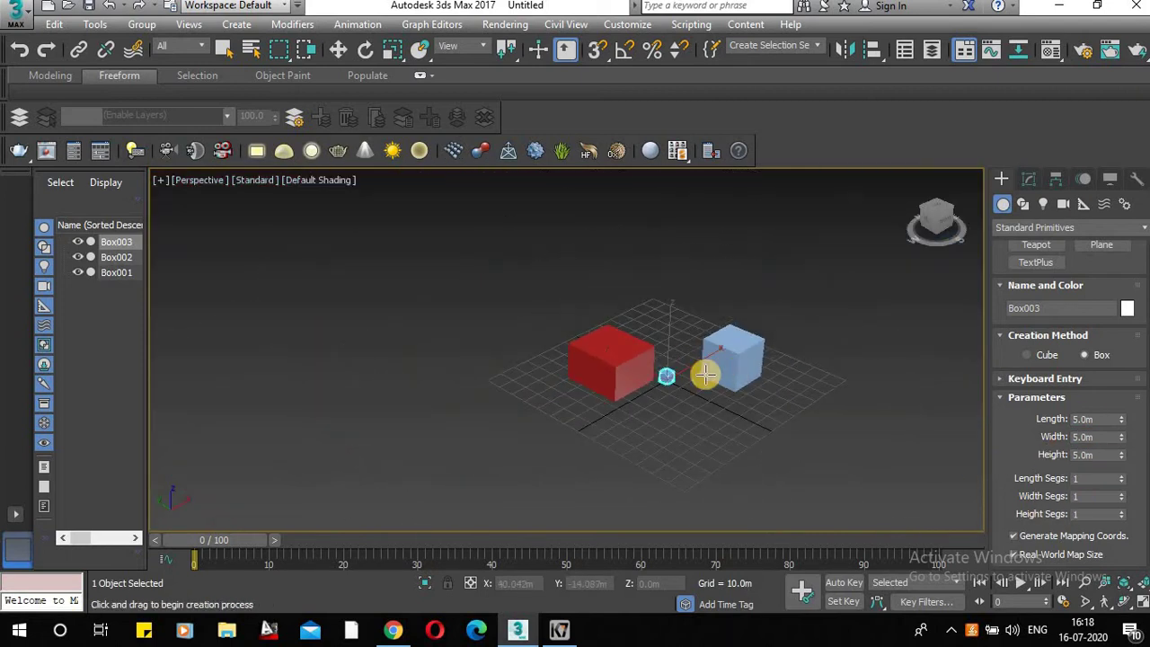
scroll(636, 389, "up", 7)
scroll(629, 356, "up", 5)
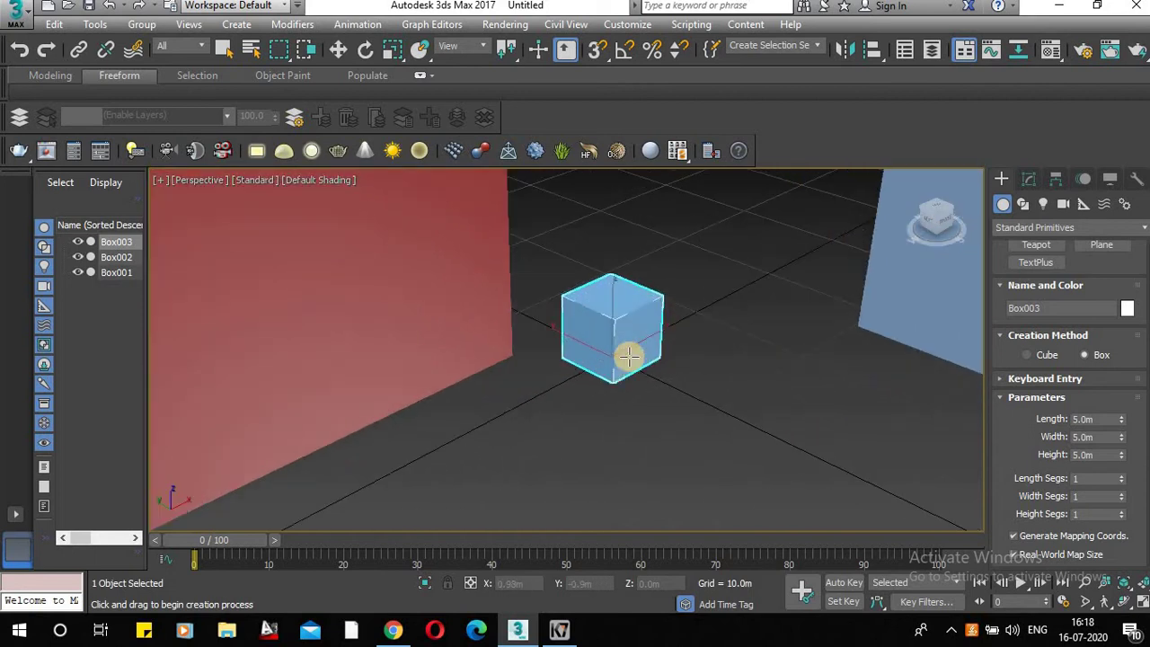
scroll(644, 353, "up", 2)
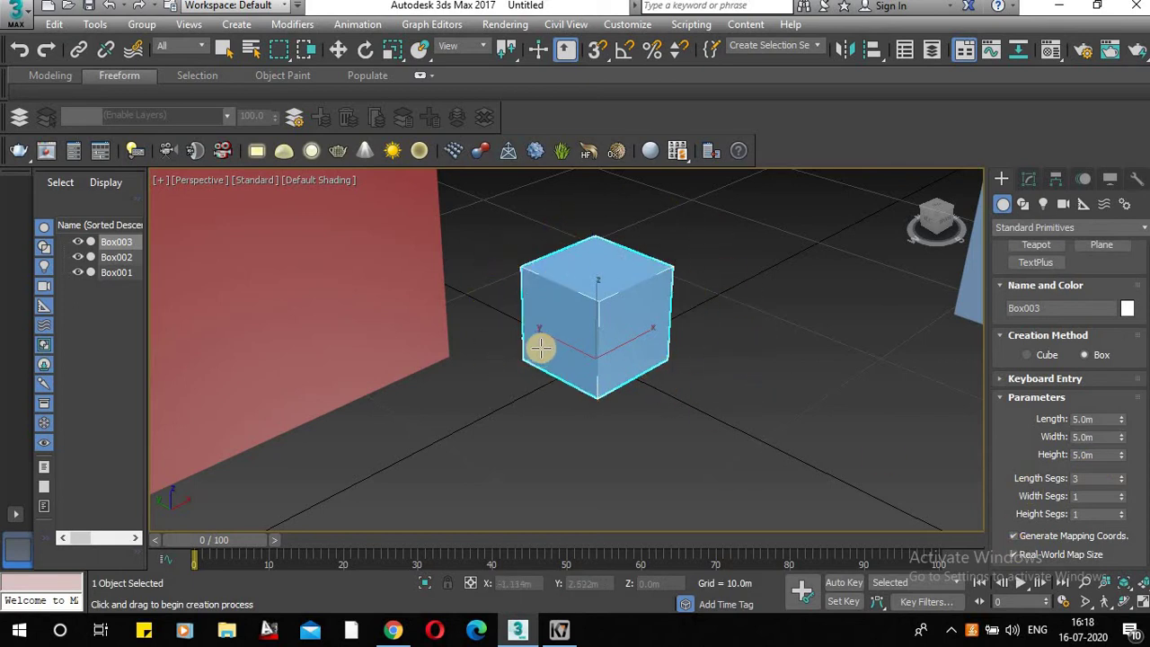
left_click(316, 180)
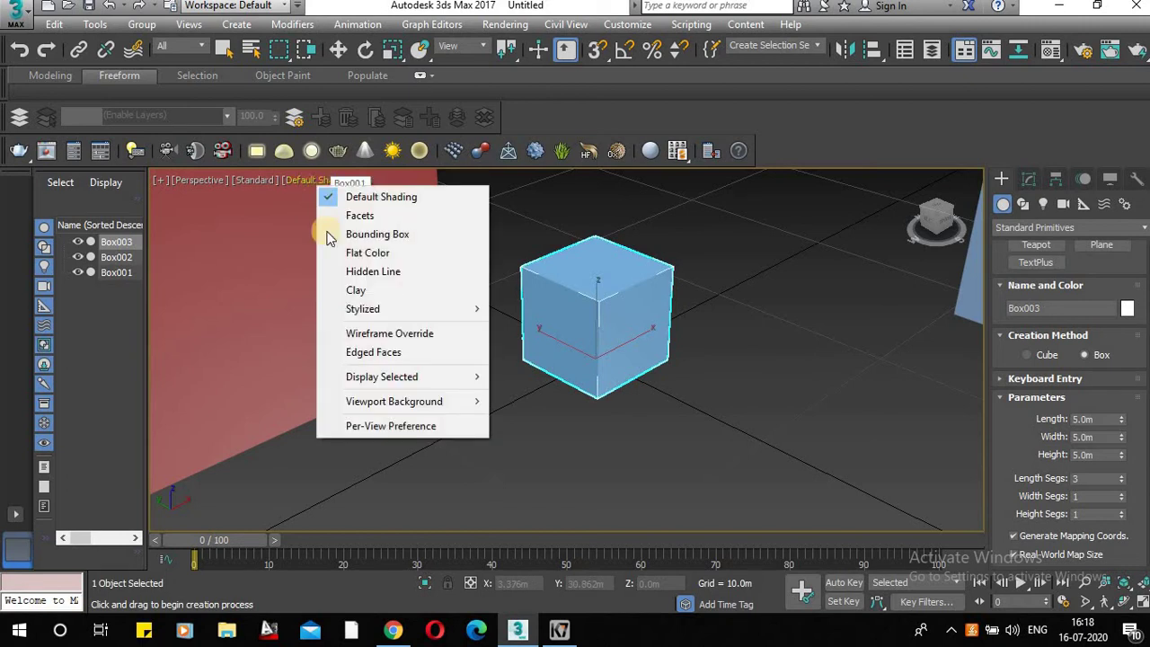
left_click(375, 353)
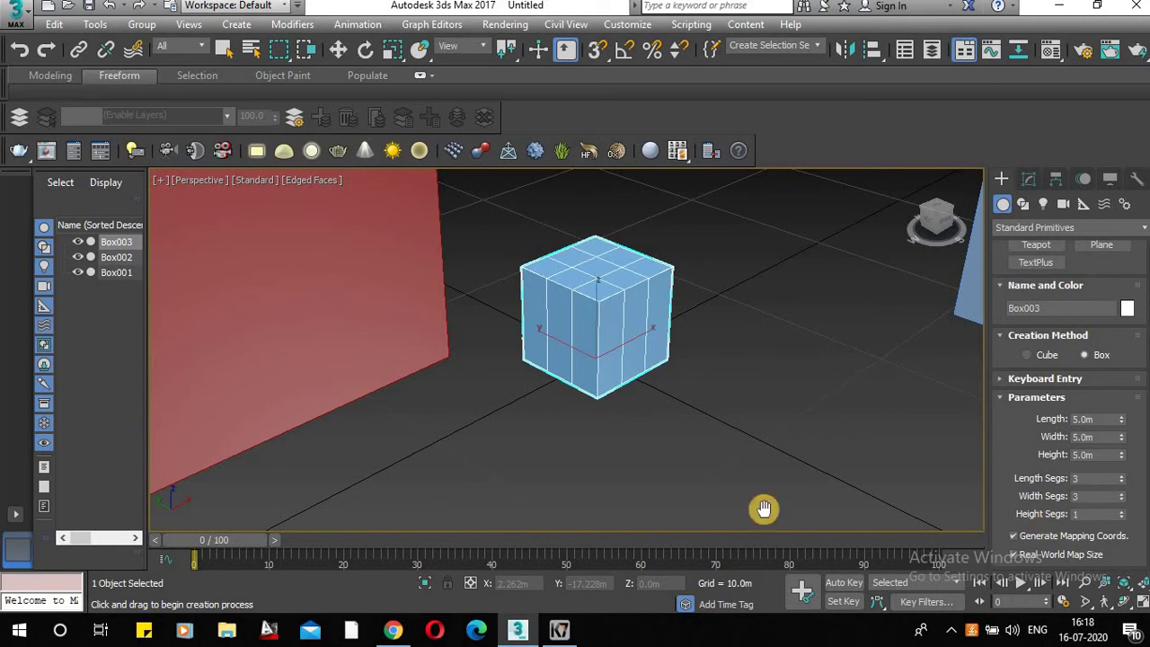
Set the small box's height segments to 3 and leave the Box command
left_click(1122, 510)
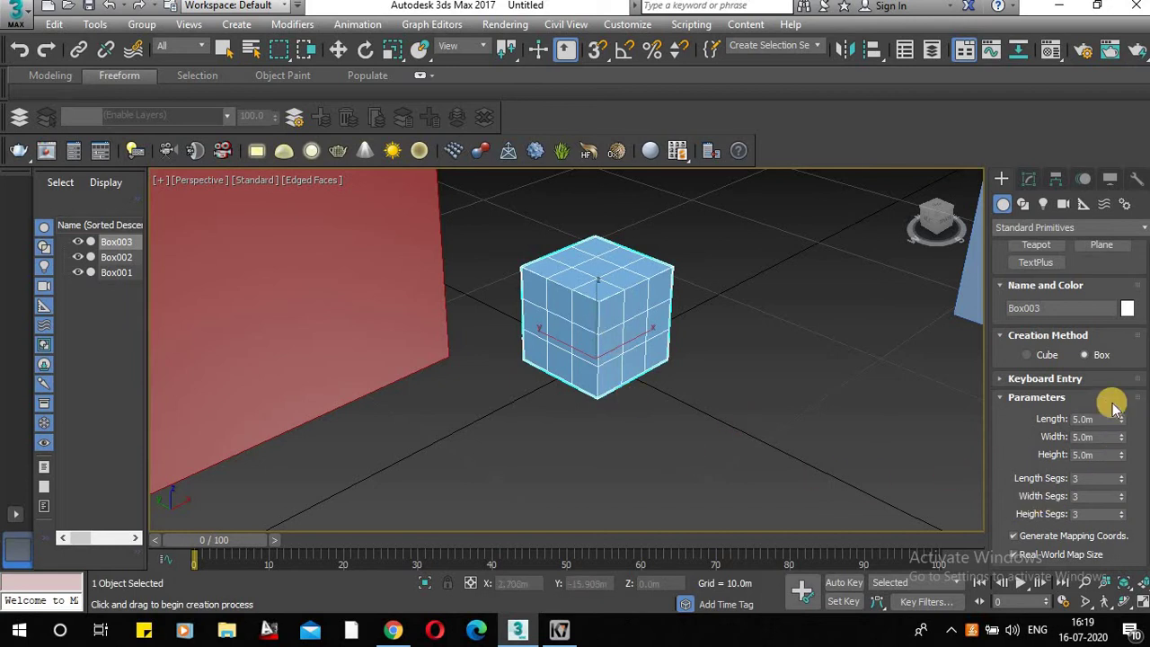
middle_click_drag(734, 424, 716, 384)
scroll(727, 377, "down", 5)
scroll(710, 368, "up", 3)
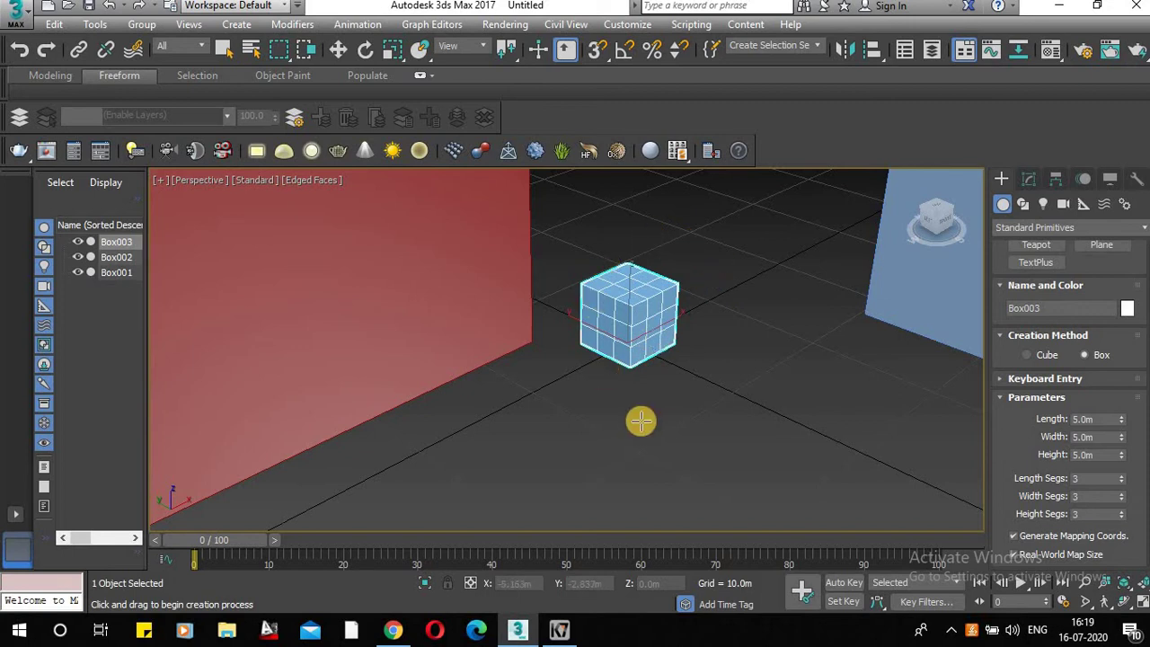
scroll(653, 410, "down", 5)
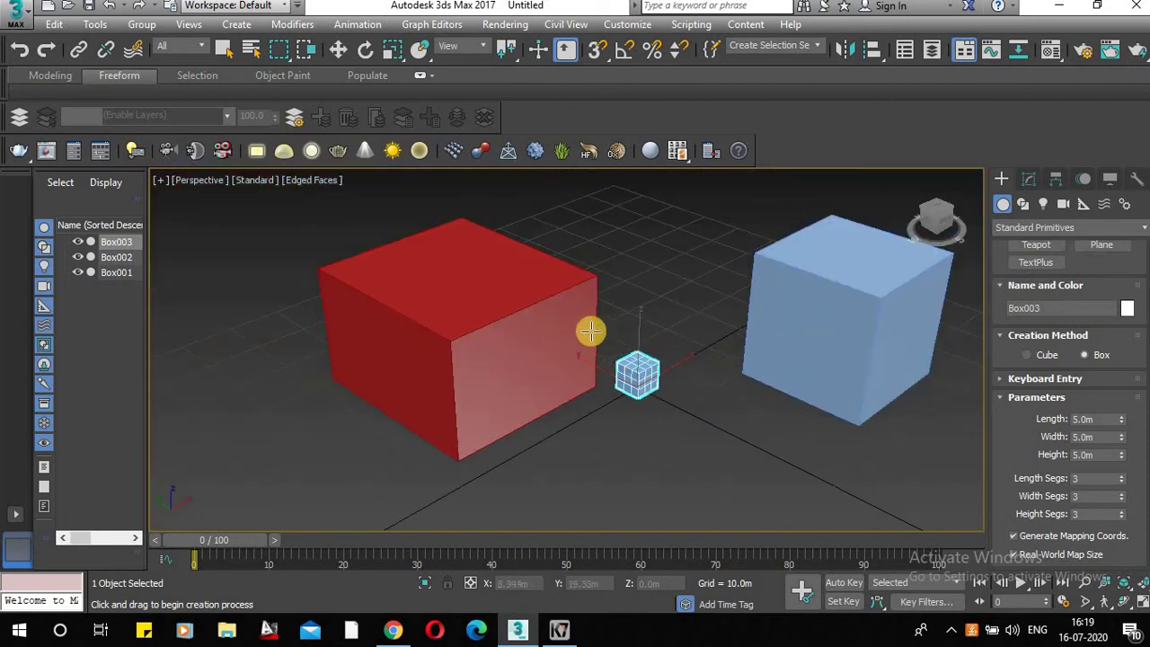
scroll(1111, 329, "up", 1)
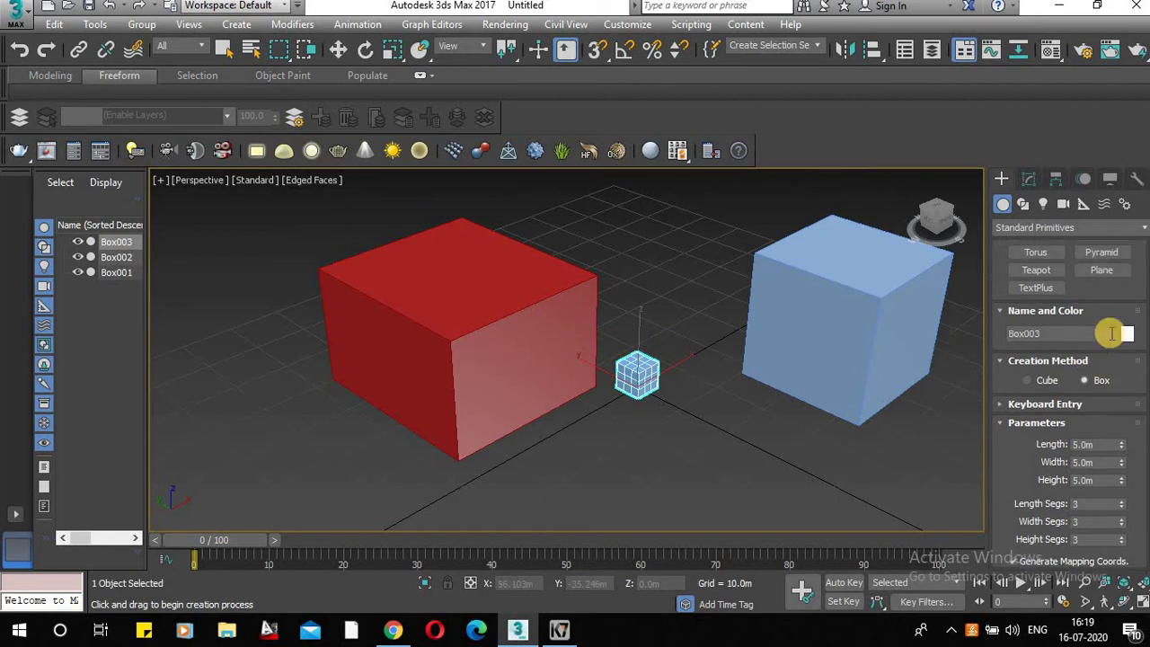
scroll(1114, 309, "up", 3)
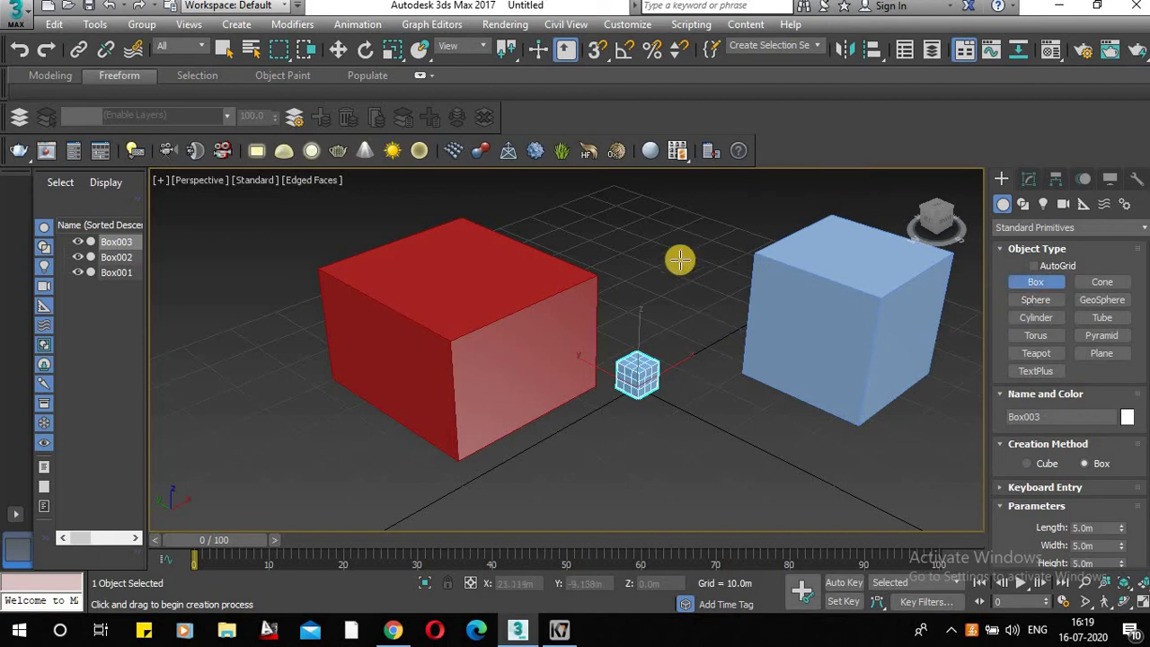
right_click(963, 299)
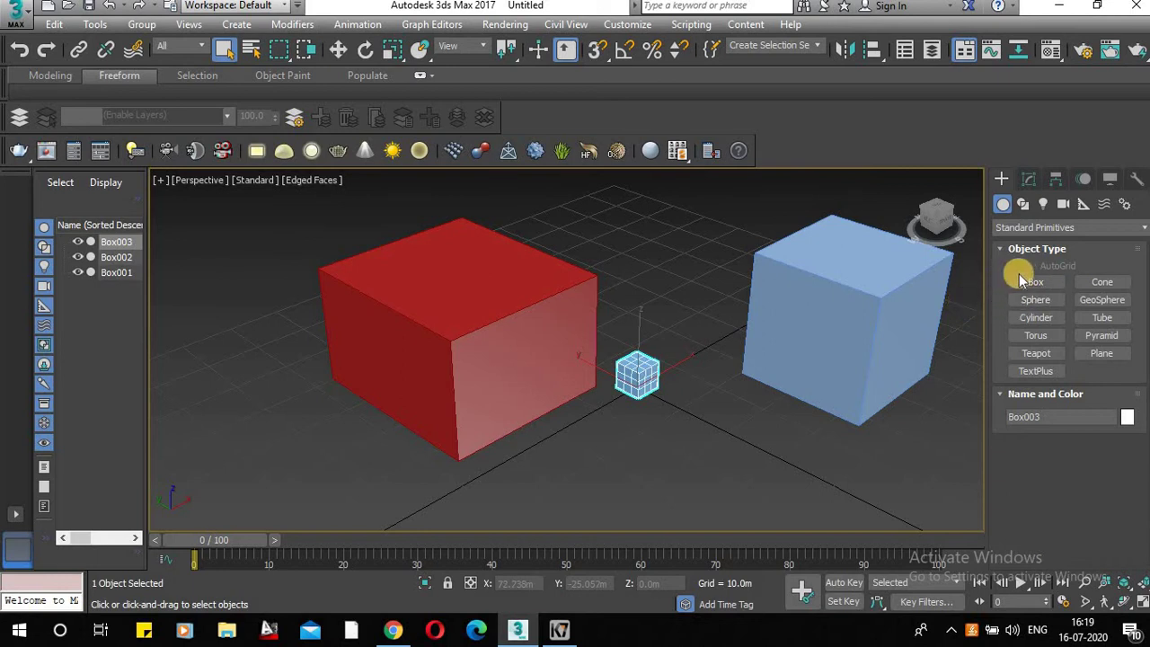
Modify the red box to about 46.2 m long, 33.2 m wide and 23.2 m high, with 10 length and 29 width segments
left_click(482, 336)
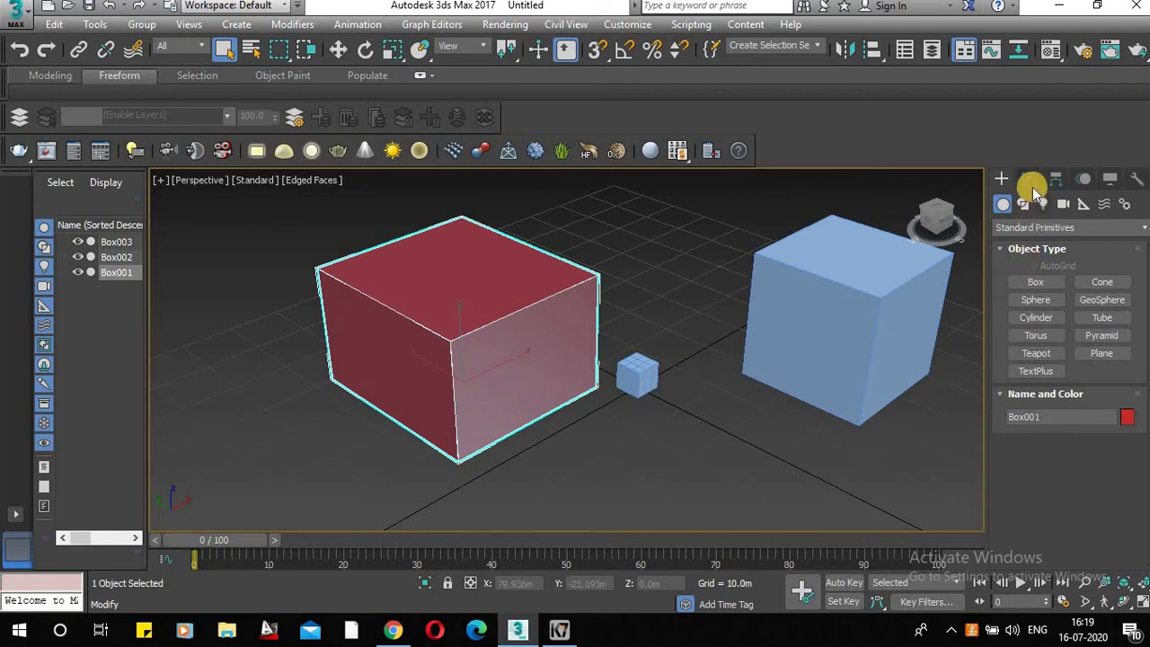
left_click(1029, 180)
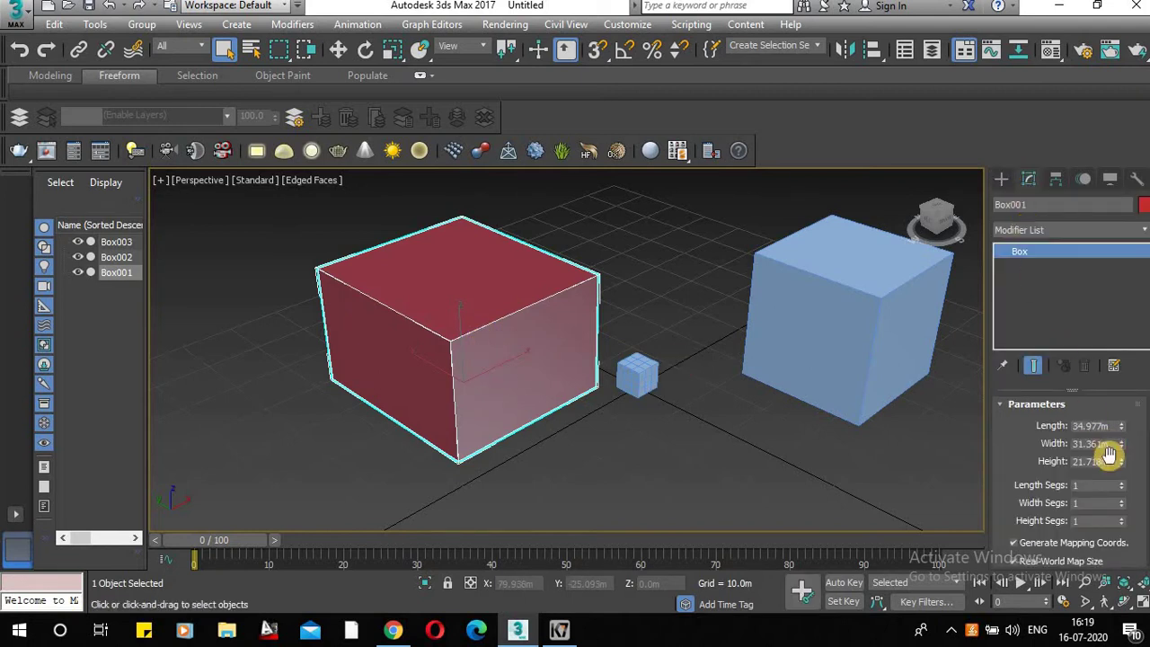
left_click_drag(1123, 485, 1121, 518)
left_click_drag(1127, 431, 1027, 405)
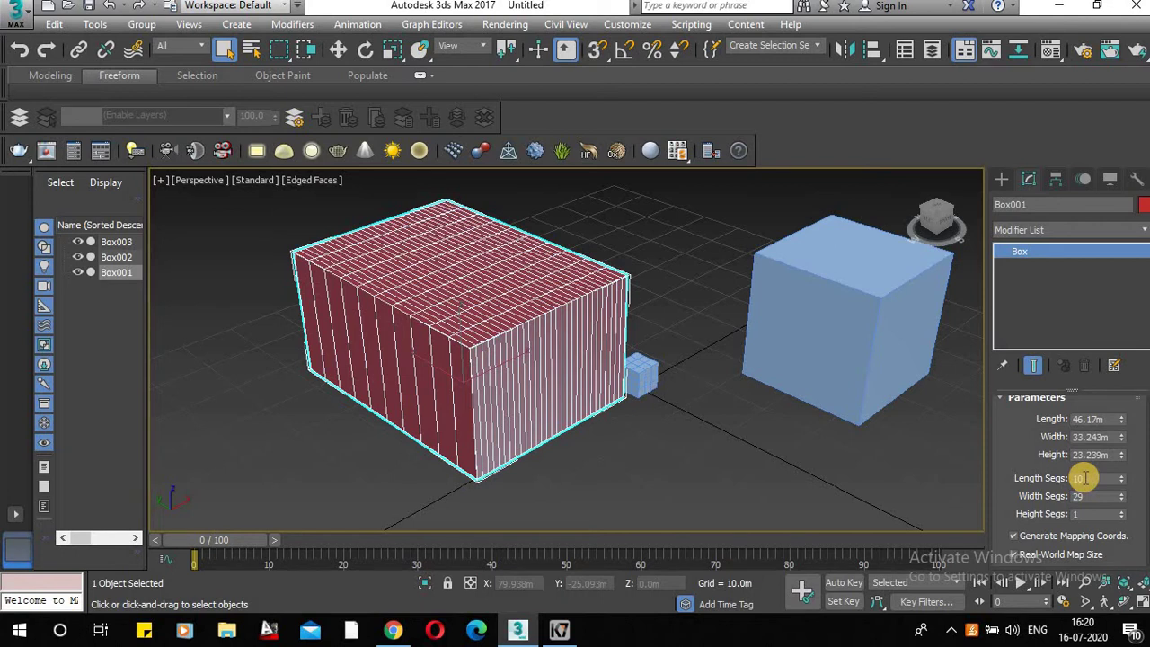
Return to creating standard primitives and delete all boxes from the scene
left_click(1006, 185)
left_click(1022, 280)
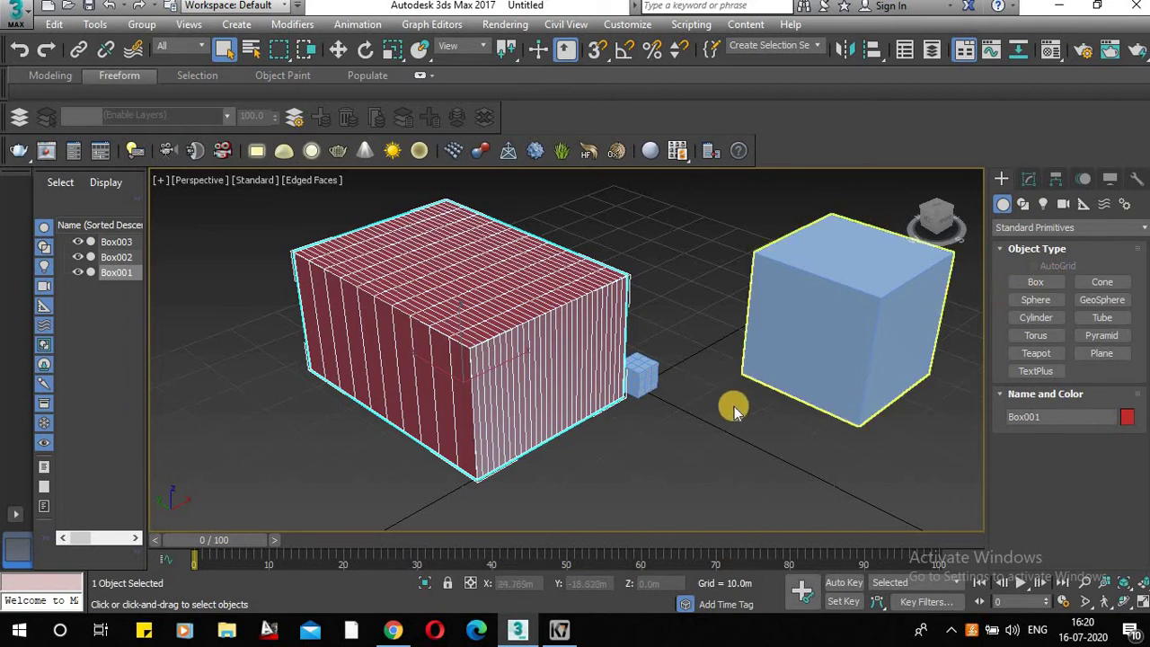
scroll(626, 409, "down", 4)
scroll(790, 419, "up", 3)
left_click(790, 419)
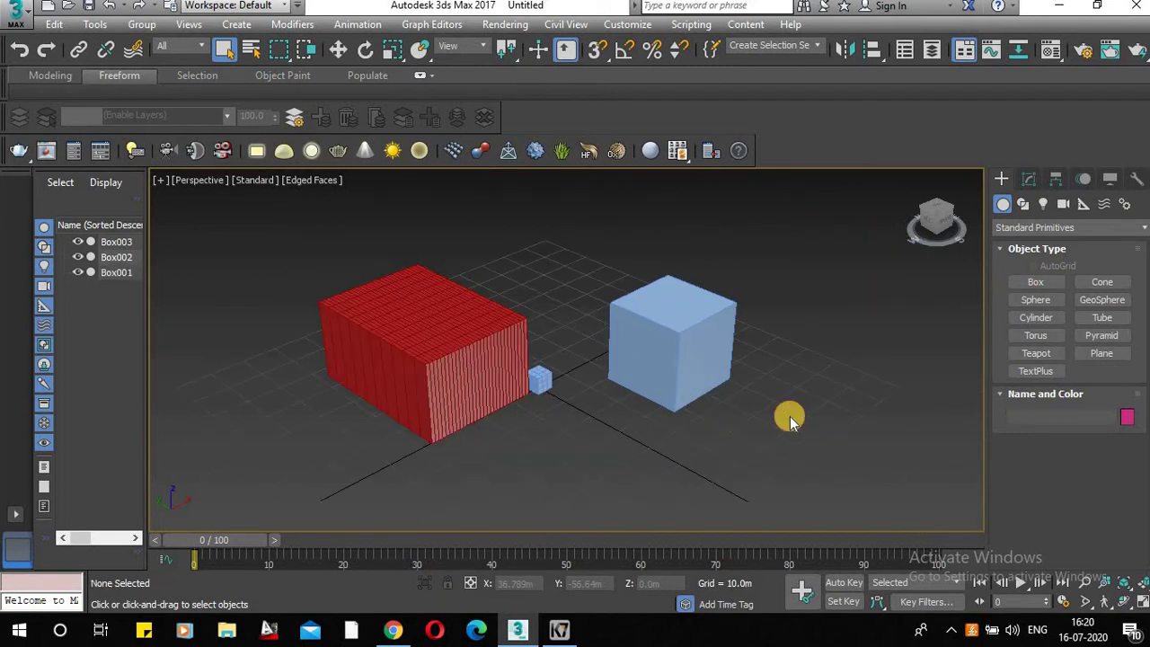
key("ctrl+a")
key("Delete")
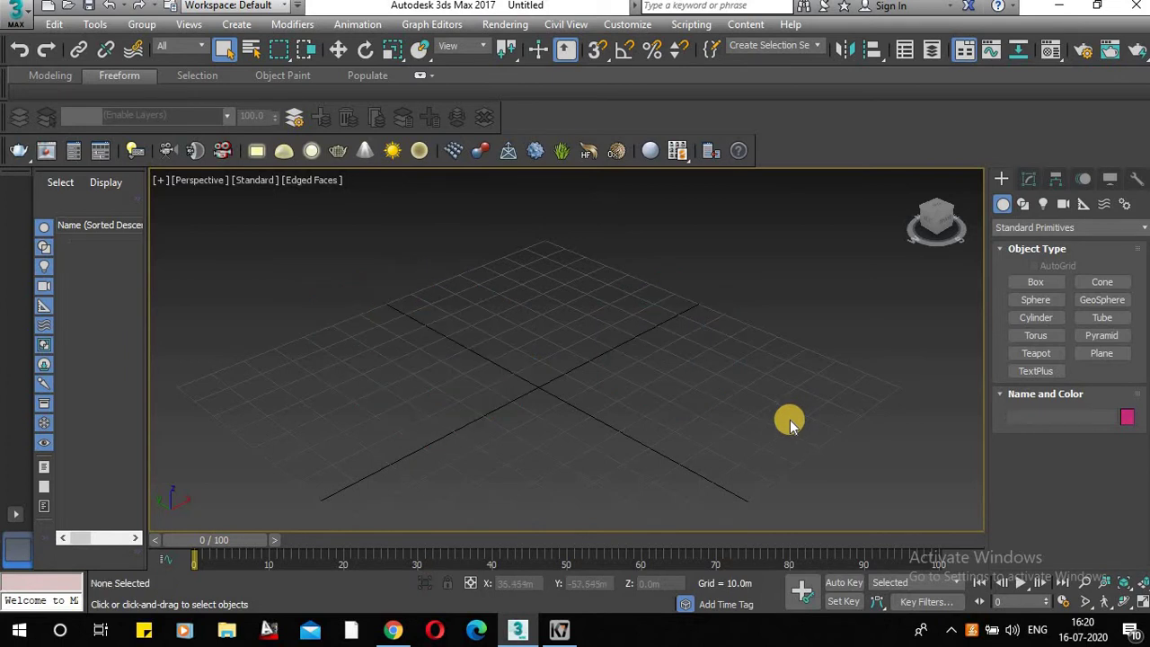
Draw a pointed cone from its center with a base radius of about 19.5 m and a height of about 27.8 m
left_click(1039, 284)
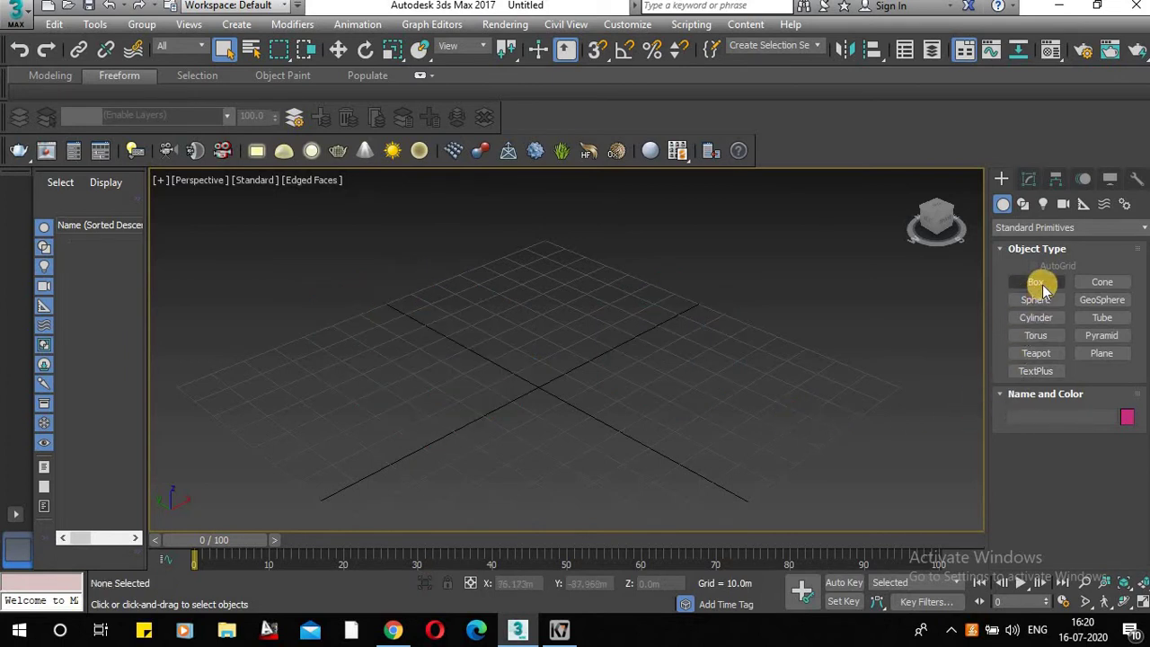
left_click(1089, 286)
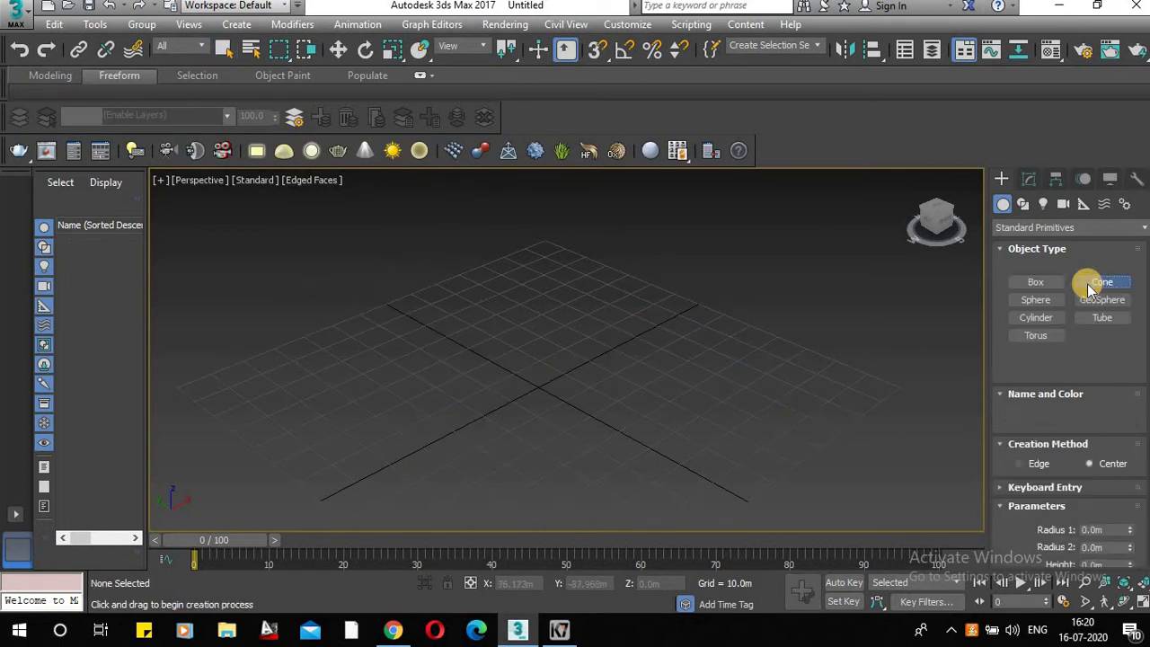
scroll(710, 324, "down", 3)
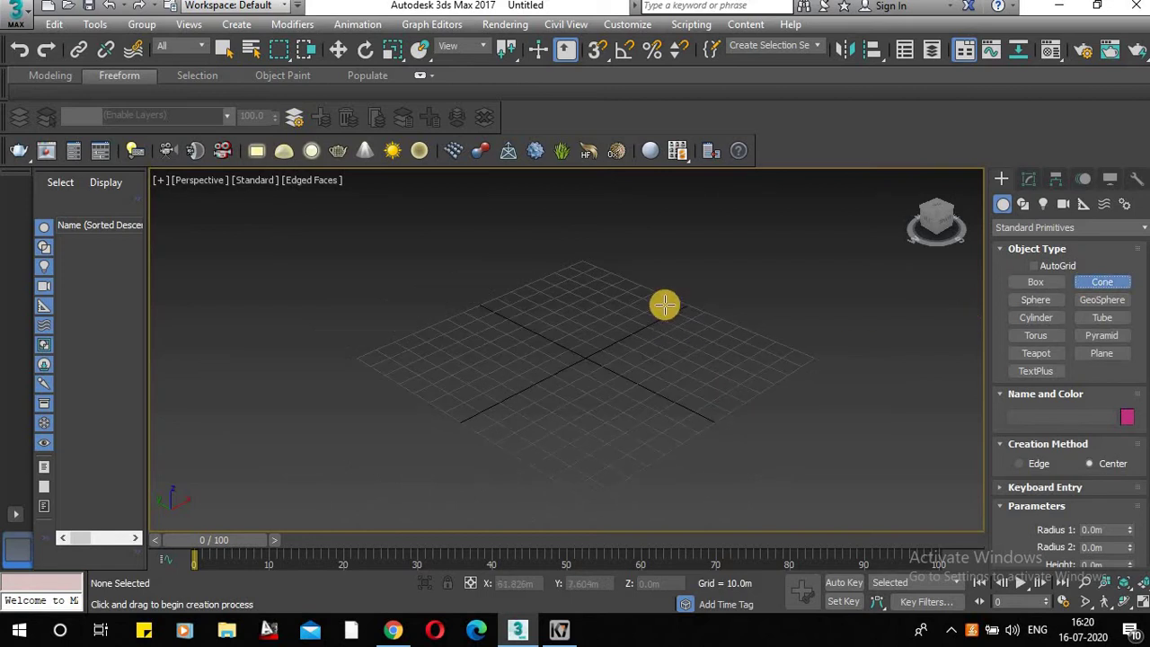
scroll(594, 346, "down", 1)
scroll(602, 342, "up", 4)
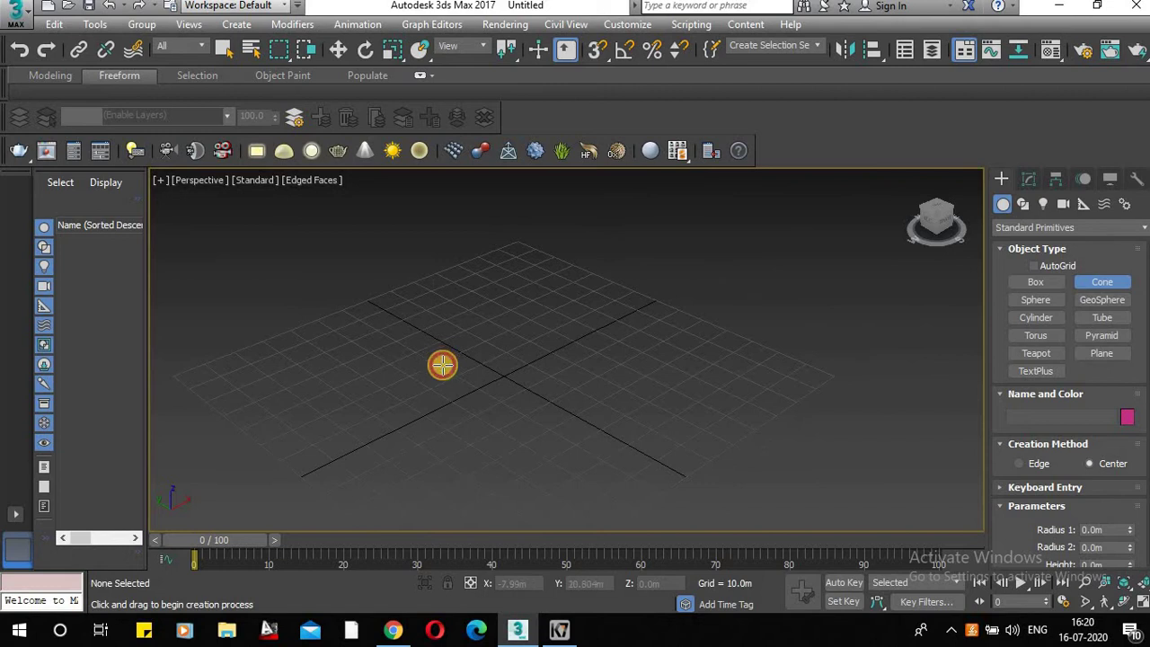
left_click_drag(442, 365, 482, 385)
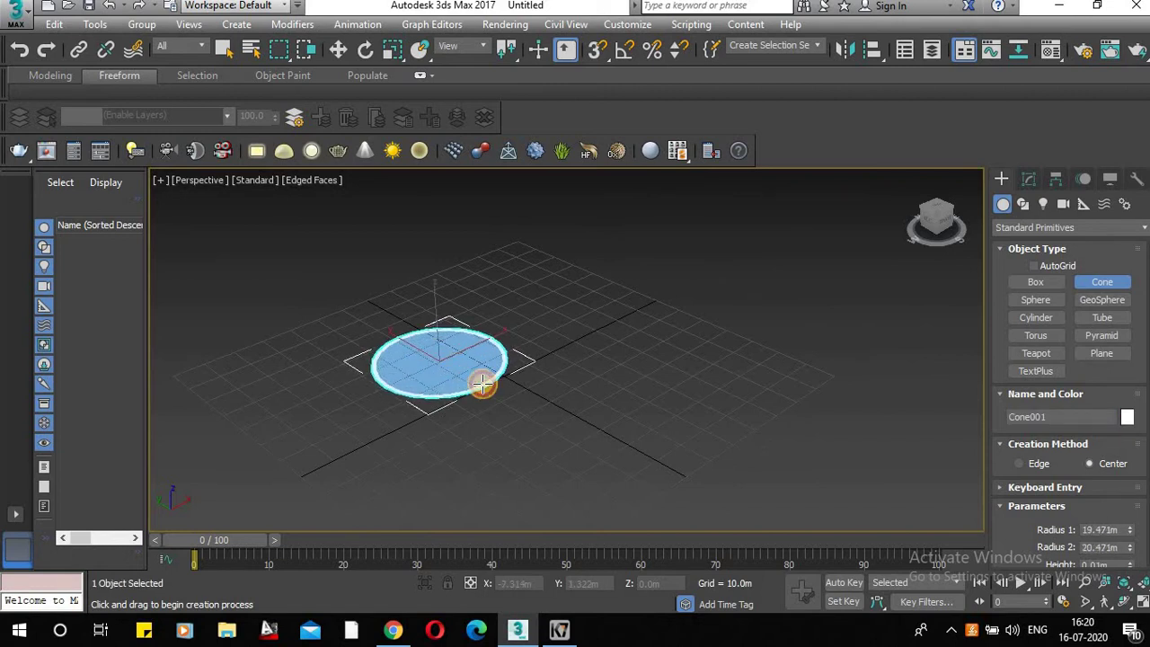
left_click_drag(483, 385, 483, 381)
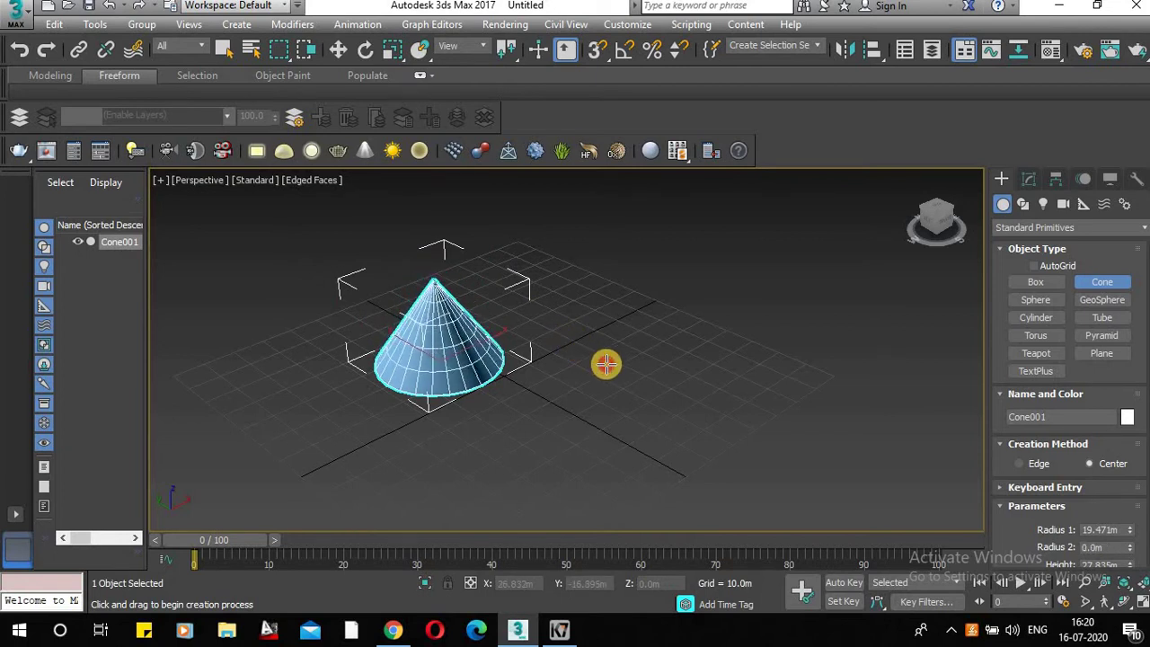
middle_click_drag(515, 351, 593, 367)
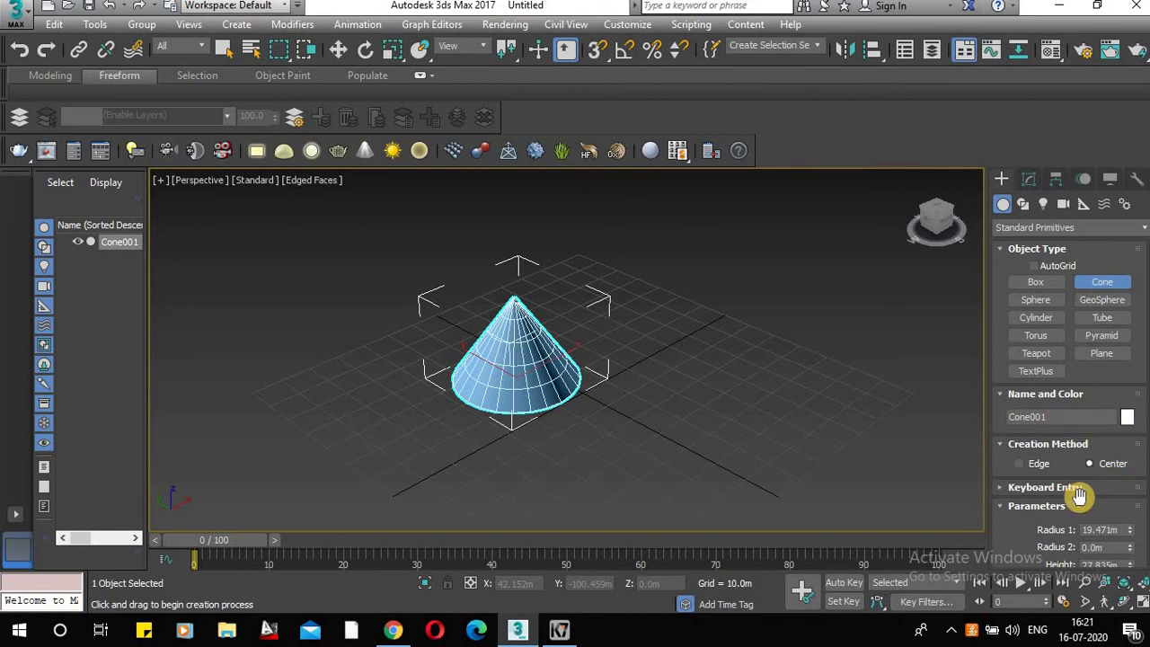
Examine the cone's Keyboard Entry options for position, radii and height, and collapse them again
scroll(1082, 488, "down", 1)
scroll(1083, 488, "down", 1)
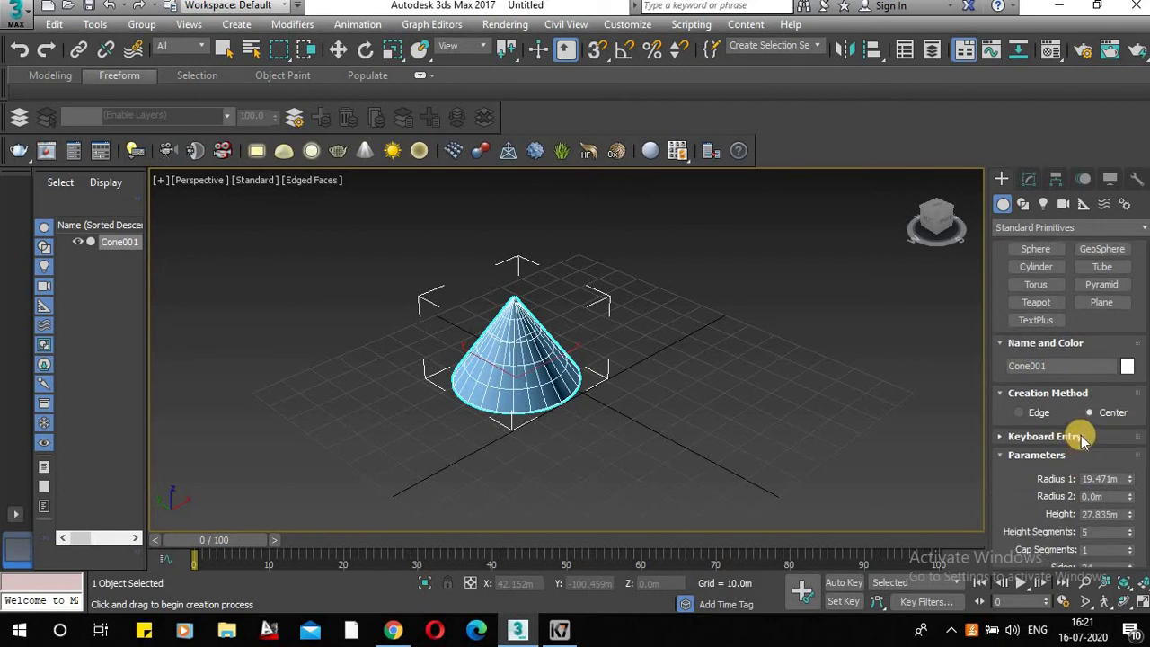
left_click(1081, 437)
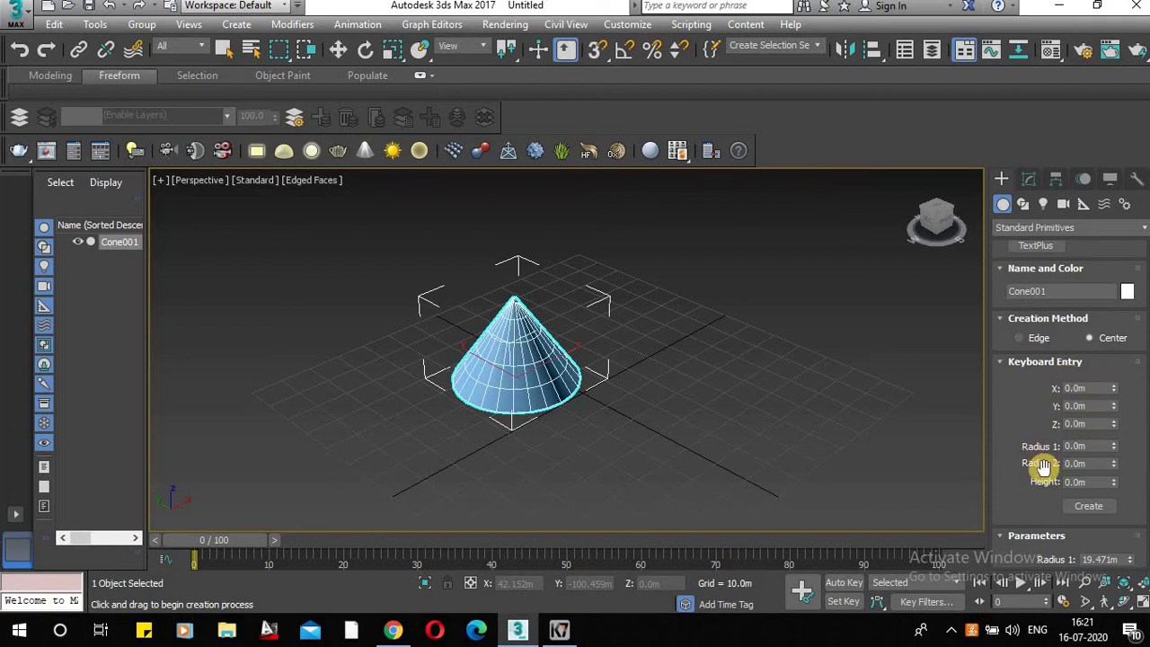
scroll(1079, 476, "down", 3)
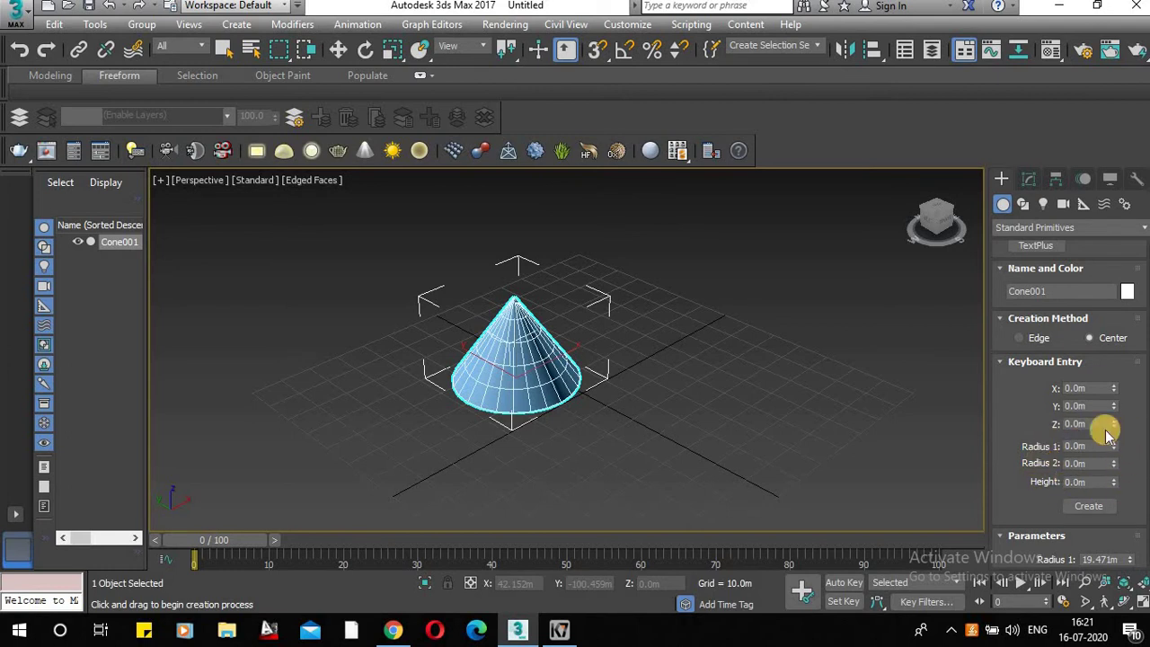
left_click(999, 361)
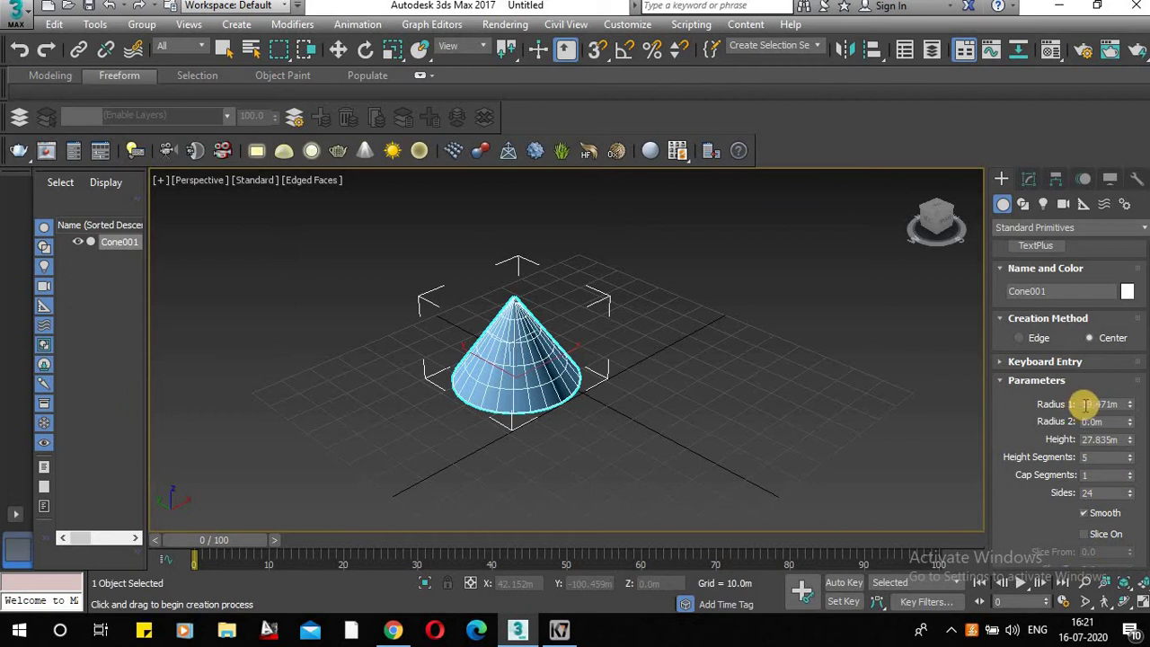
Set the cone's height segments to 2, cap segments to 4 and sides to 16
scroll(1083, 409, "down", 1)
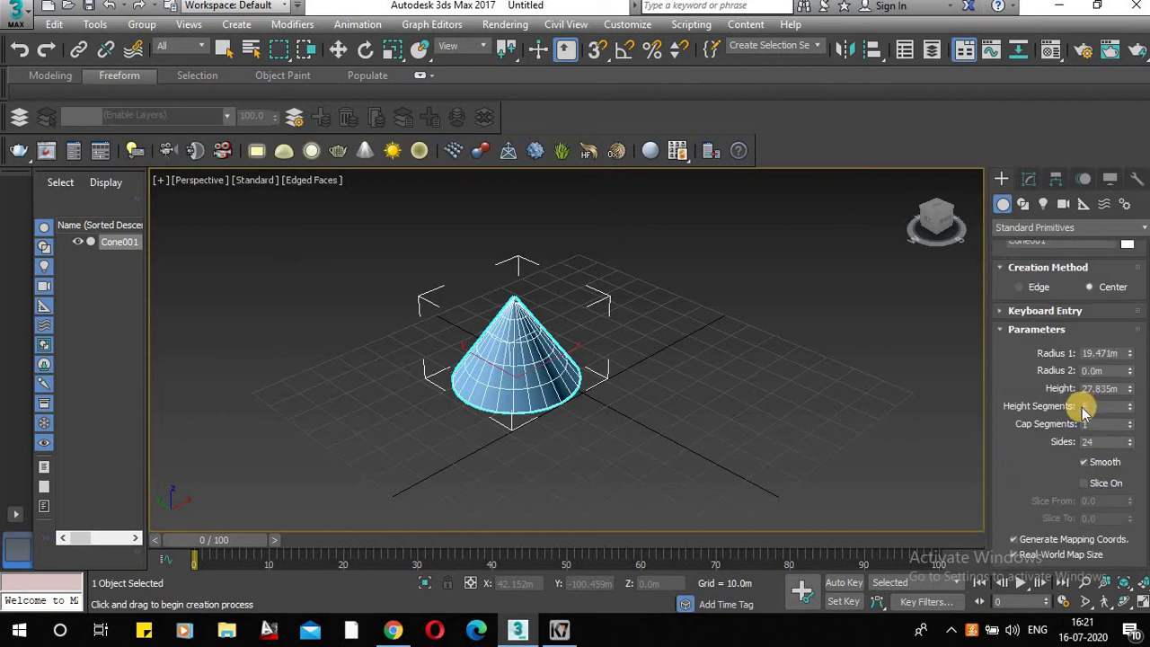
left_click(1131, 411)
left_click(1130, 411)
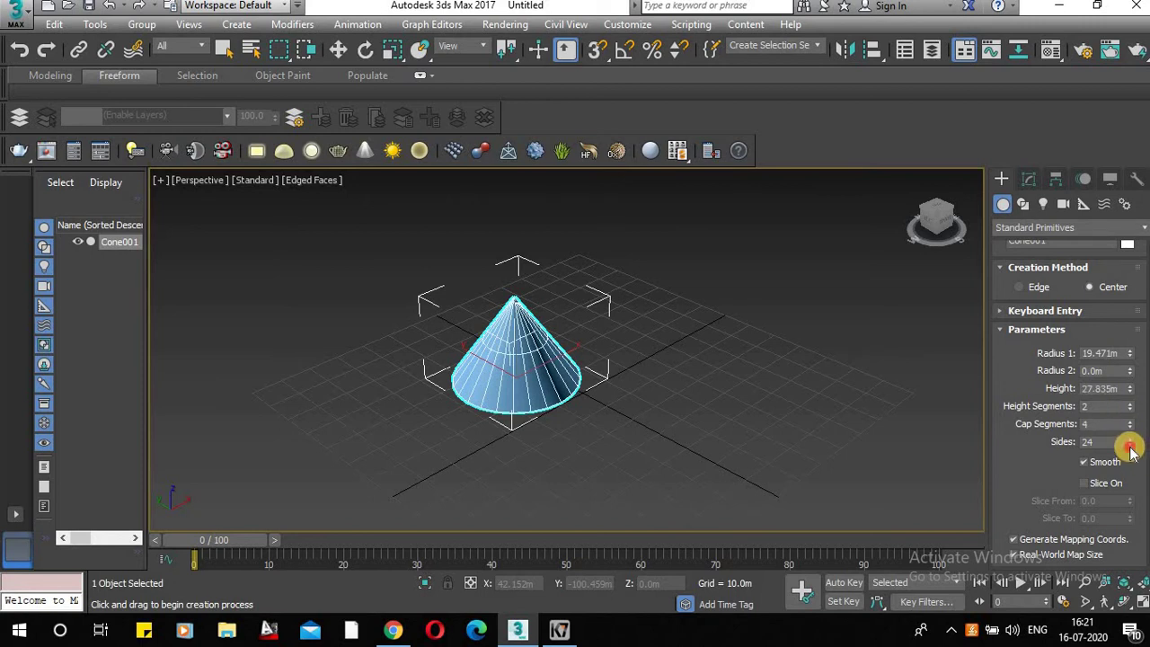
mouse_move(1131, 450)
left_mouse_down()
mouse_move(1132, 467)
mouse_move(1132, 454)
left_mouse_up()
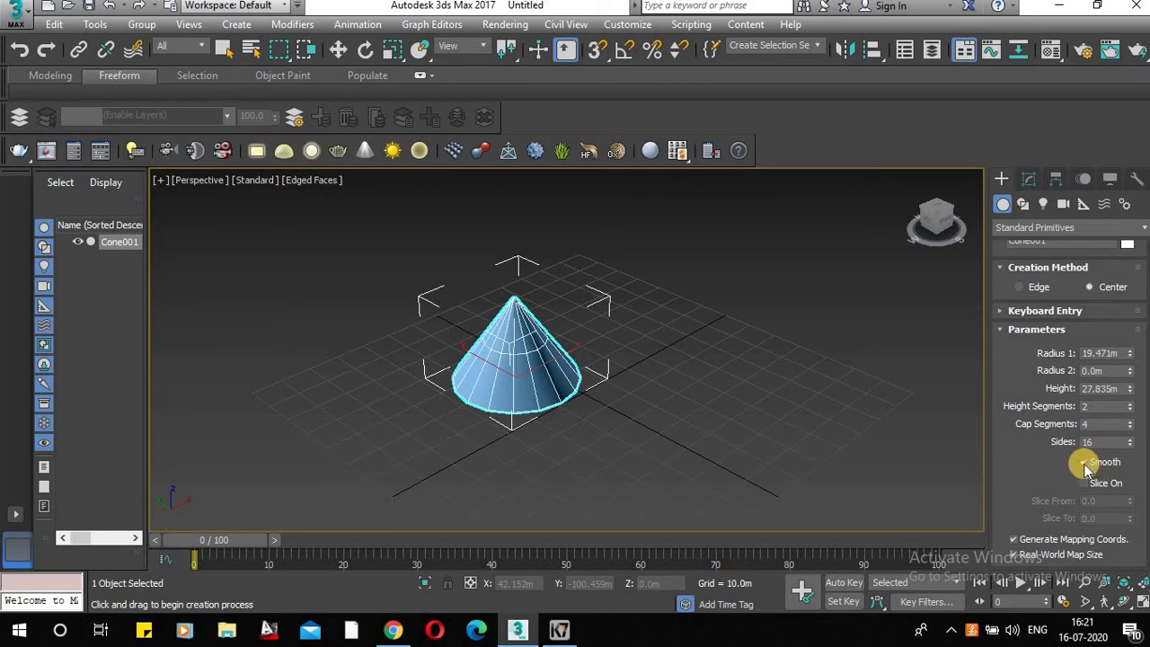
Turn off the cone's Smooth option, inspect the facets around its base, and turn smoothing back on
left_click(1085, 464)
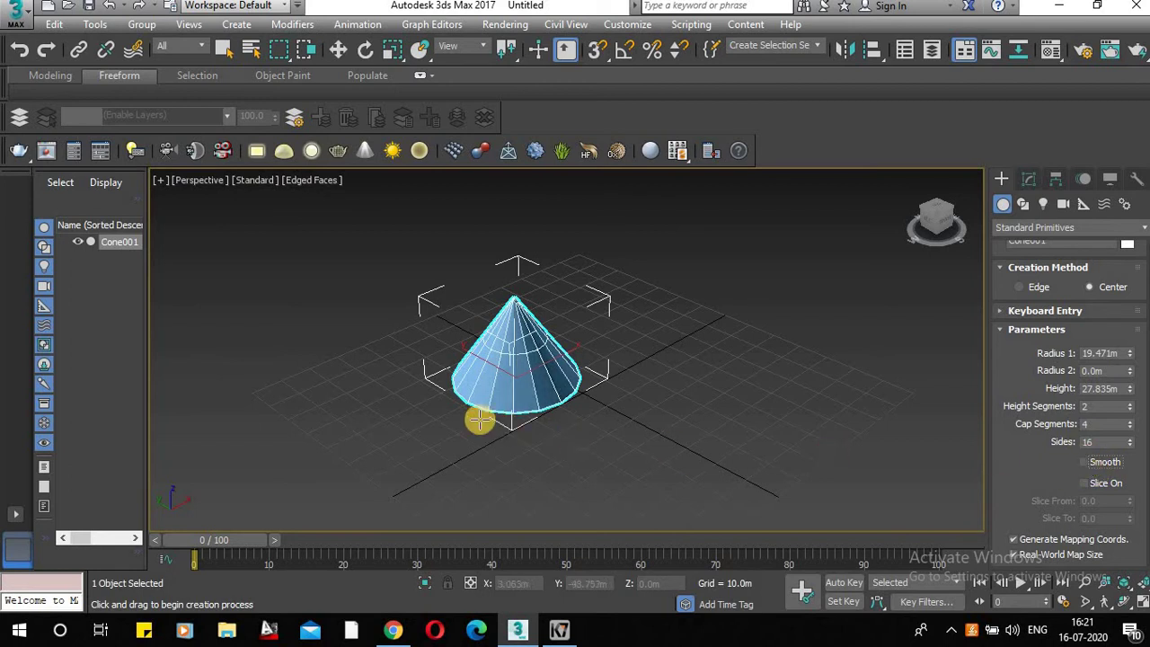
scroll(513, 398, "up", 5)
scroll(572, 392, "up", 2)
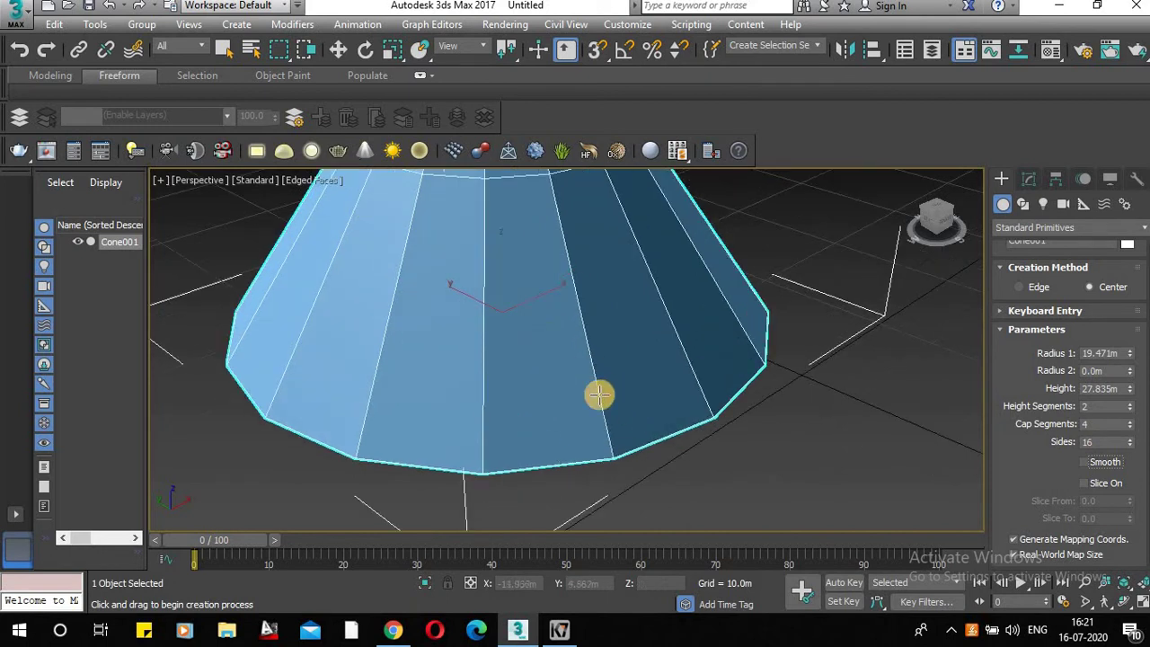
scroll(530, 400, "down", 3)
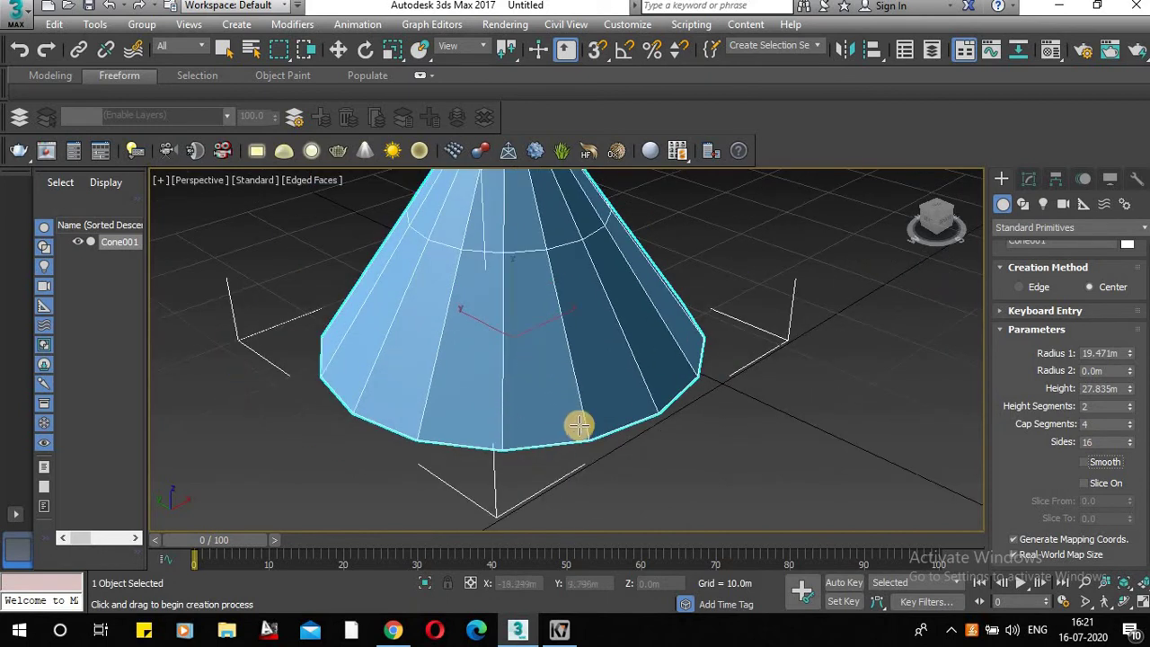
scroll(546, 387, "down", 2)
scroll(556, 398, "up", 4)
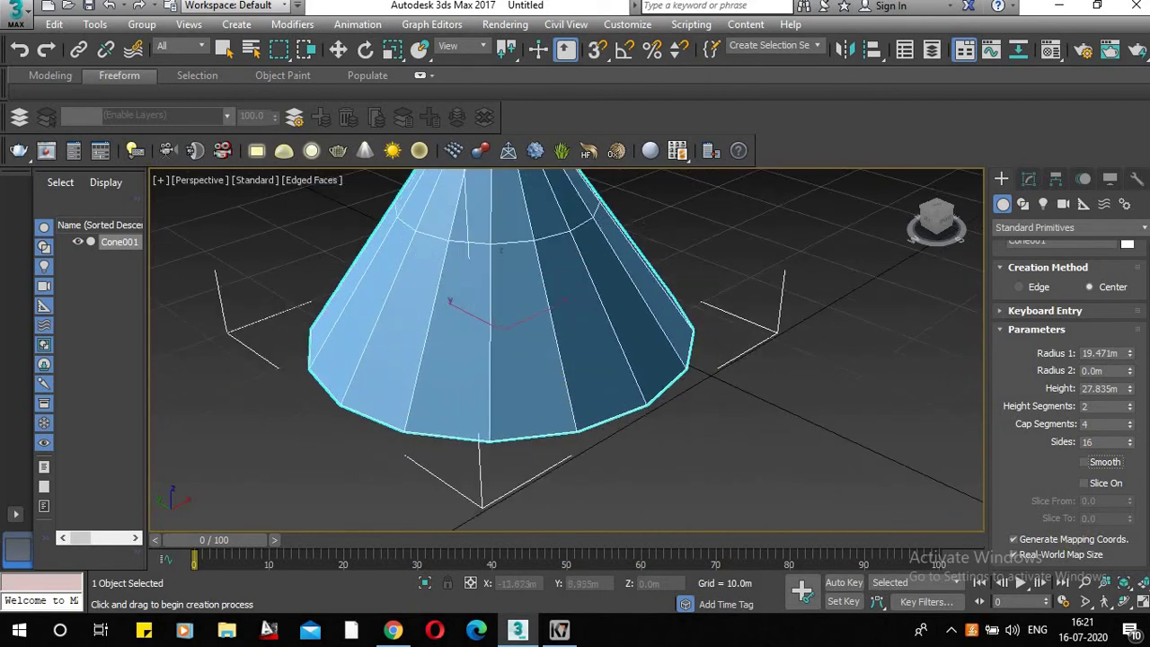
left_click(1084, 462)
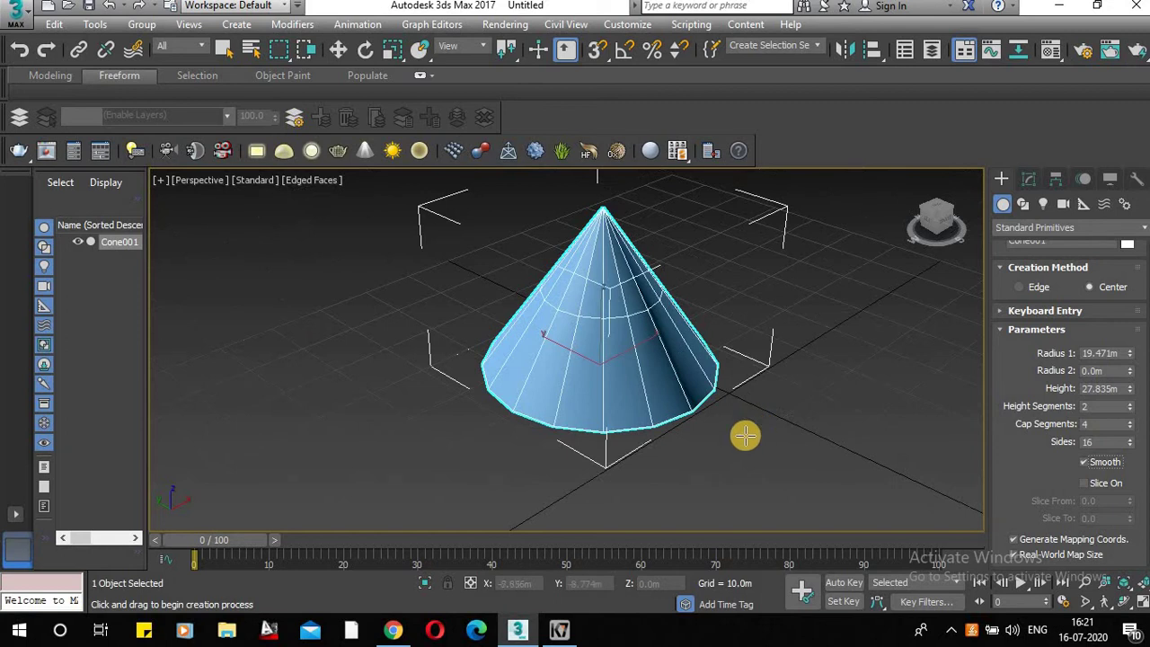
Set the cone's sides to 7 and toggle its Smooth option repeatedly to compare shading, leaving it off
scroll(653, 379, "up", 3)
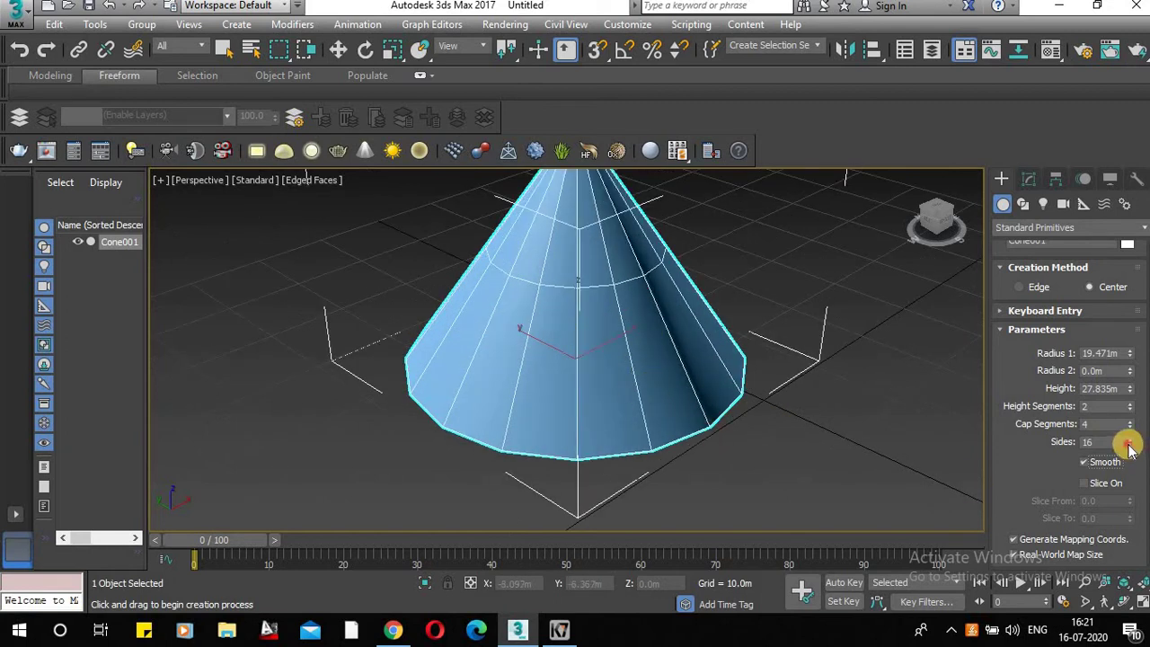
left_click_drag(1130, 447, 1130, 447)
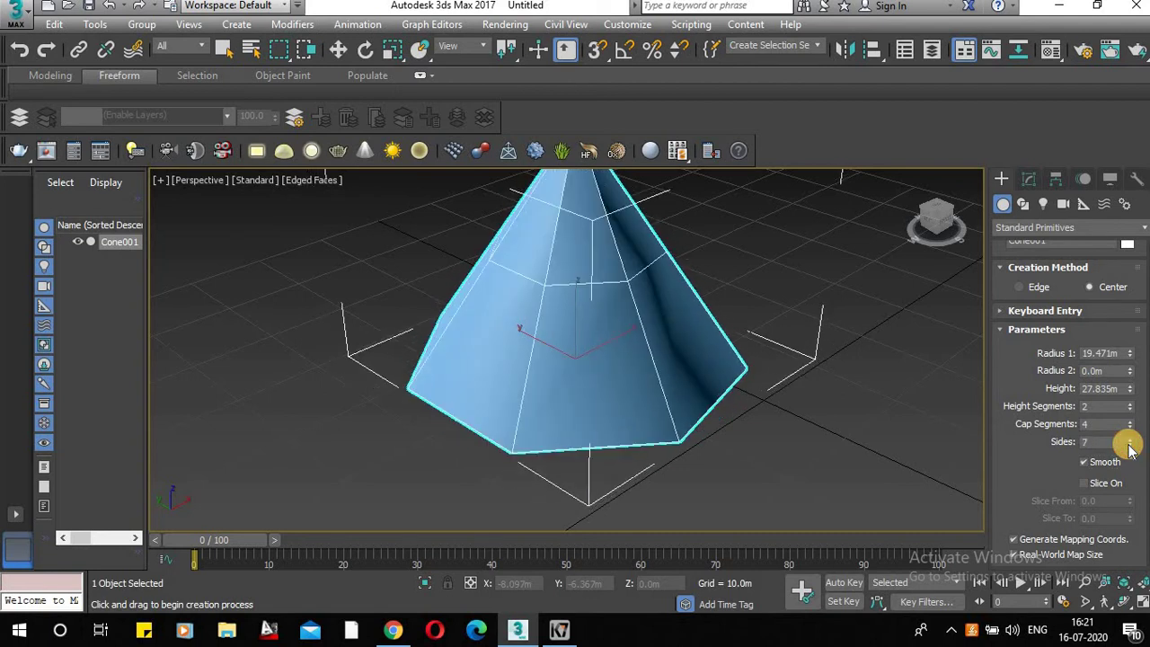
left_click(1084, 462)
left_click(1085, 463)
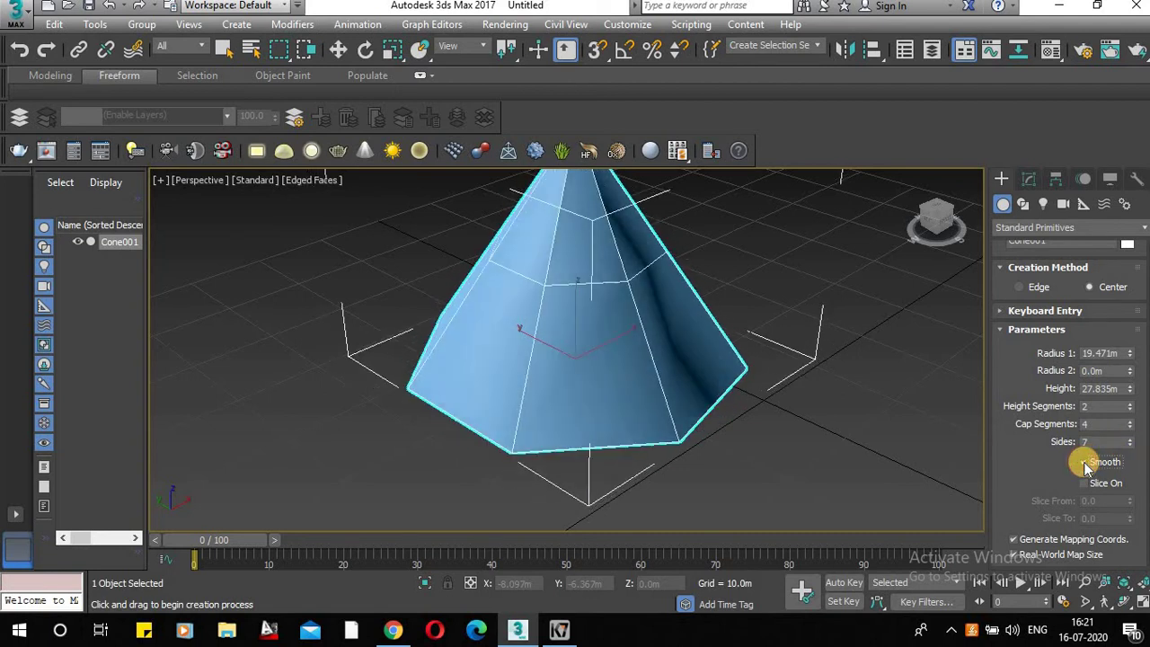
left_click(1085, 463)
left_click(1084, 462)
left_click(1085, 463)
left_click(1084, 463)
left_click(1085, 463)
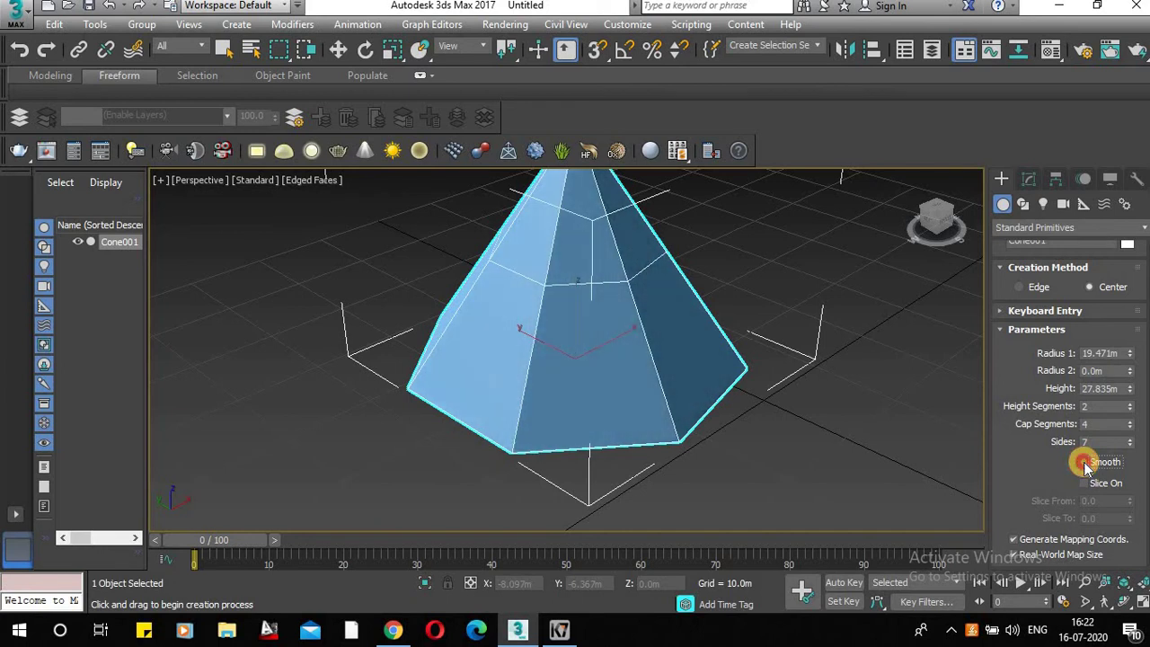
Turn the cone's Smooth option back on and set its sides to 20
left_click(1085, 462)
left_click_drag(1131, 440, 1131, 441)
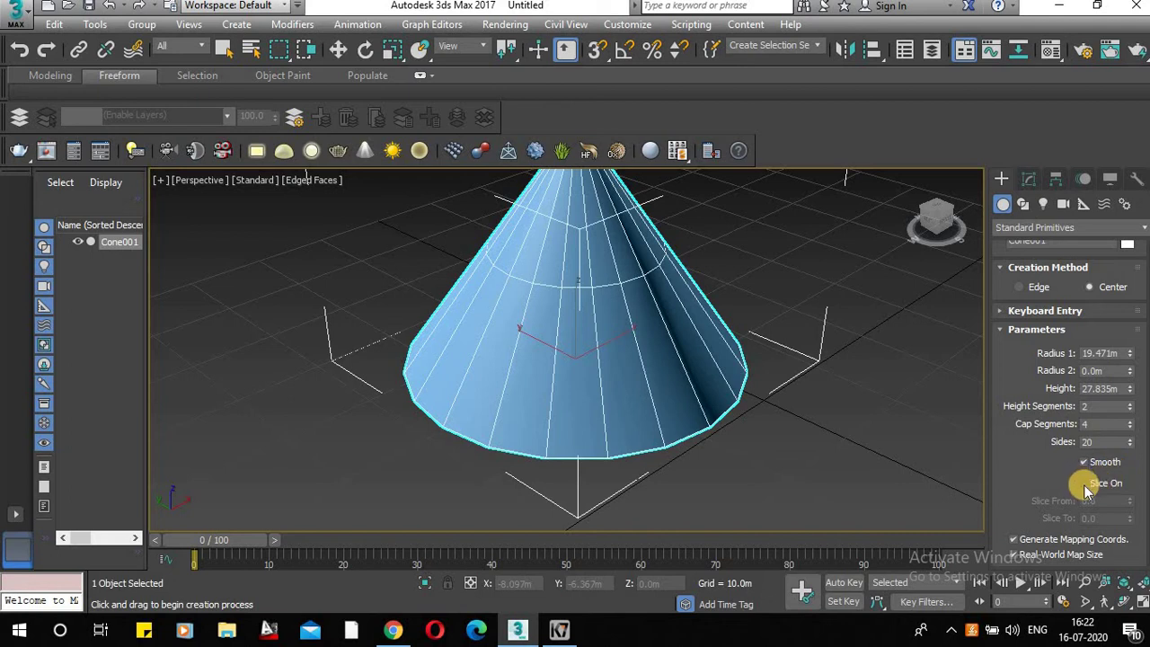
Enable slicing on the cone with Slice From at -93 and Slice To at -23, and finish cone creation
scroll(728, 393, "down", 5)
middle_click_drag(725, 386, 701, 349)
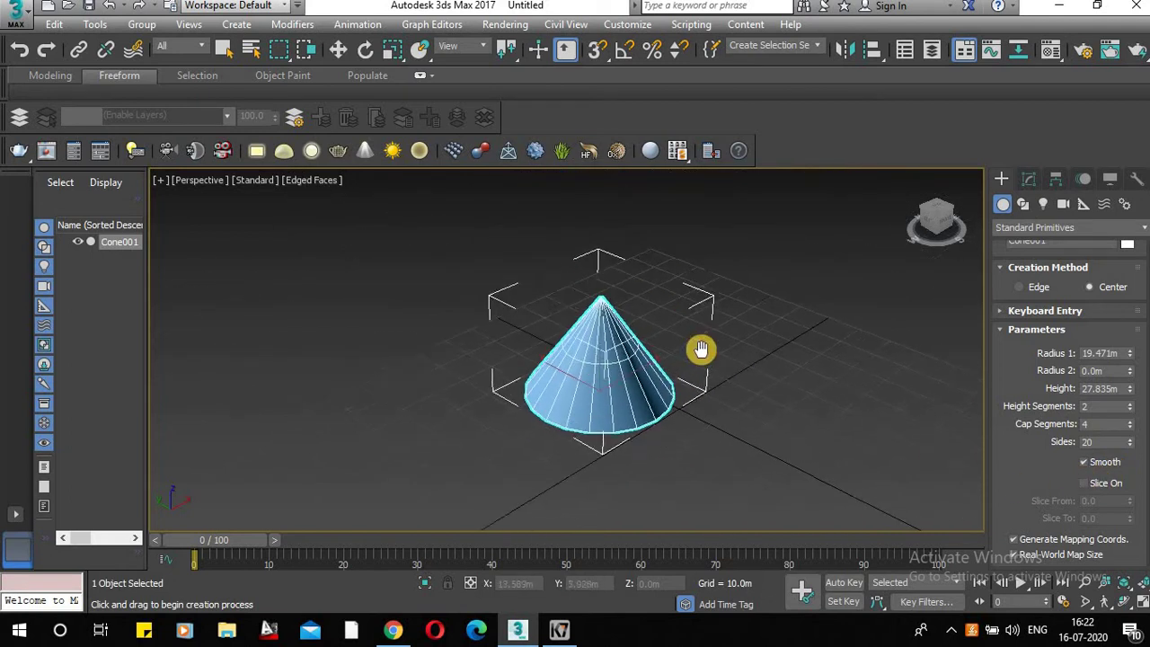
scroll(699, 350, "up", 3)
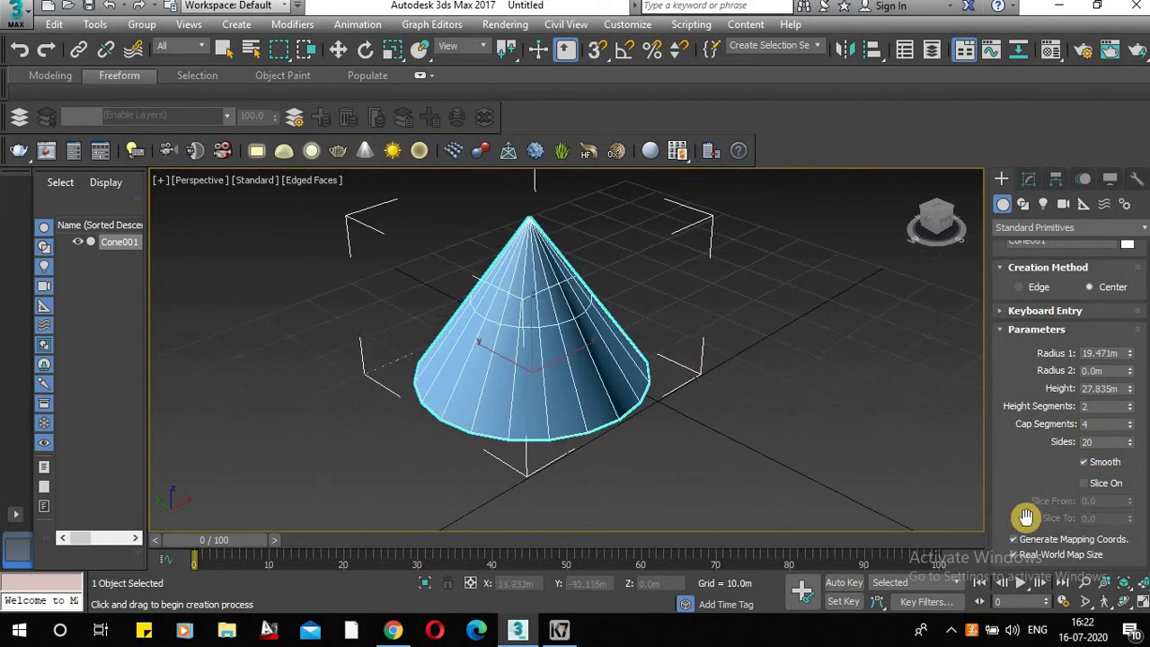
left_click(1083, 483)
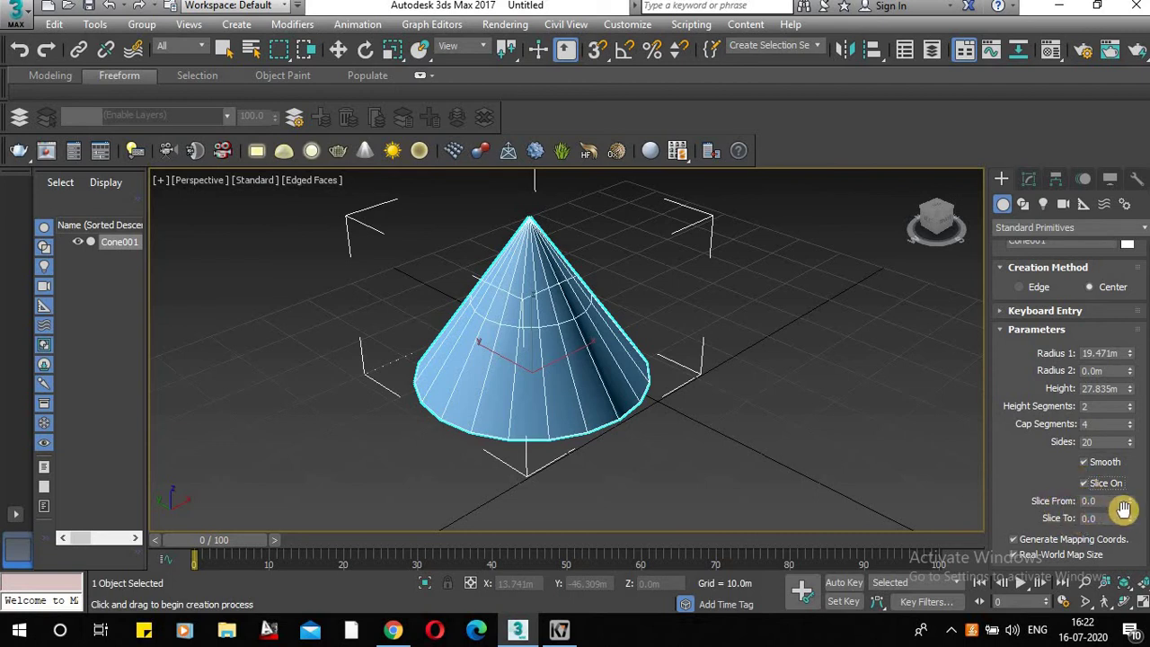
left_click_drag(1131, 506, 897, 74)
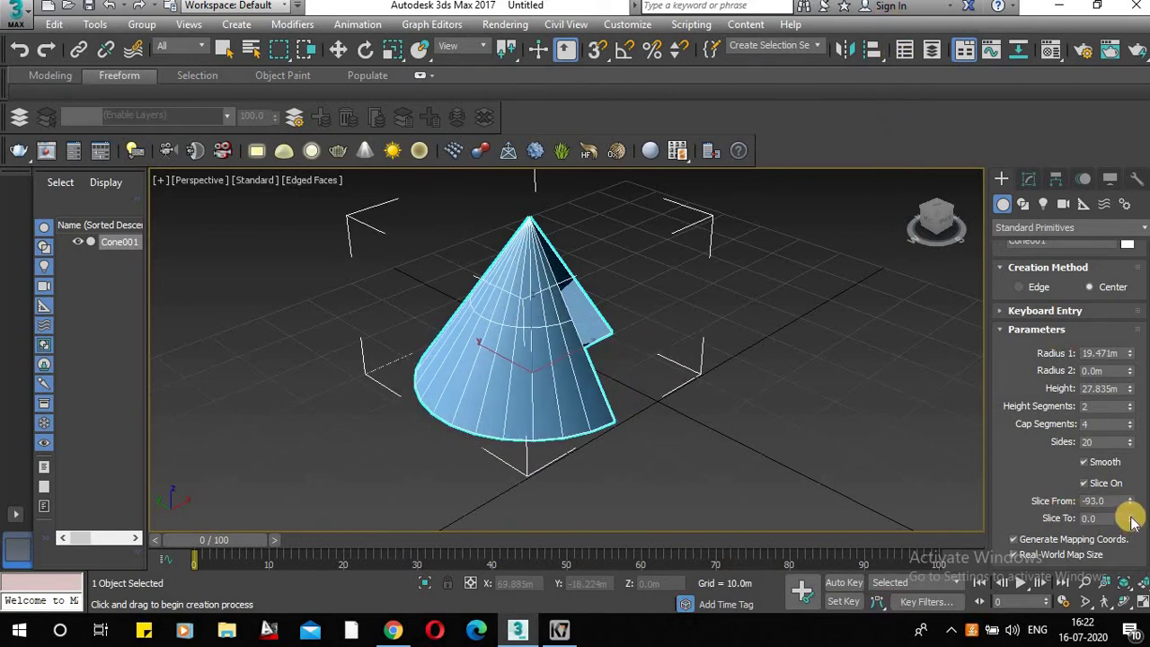
left_click_drag(1130, 519, 1135, 557)
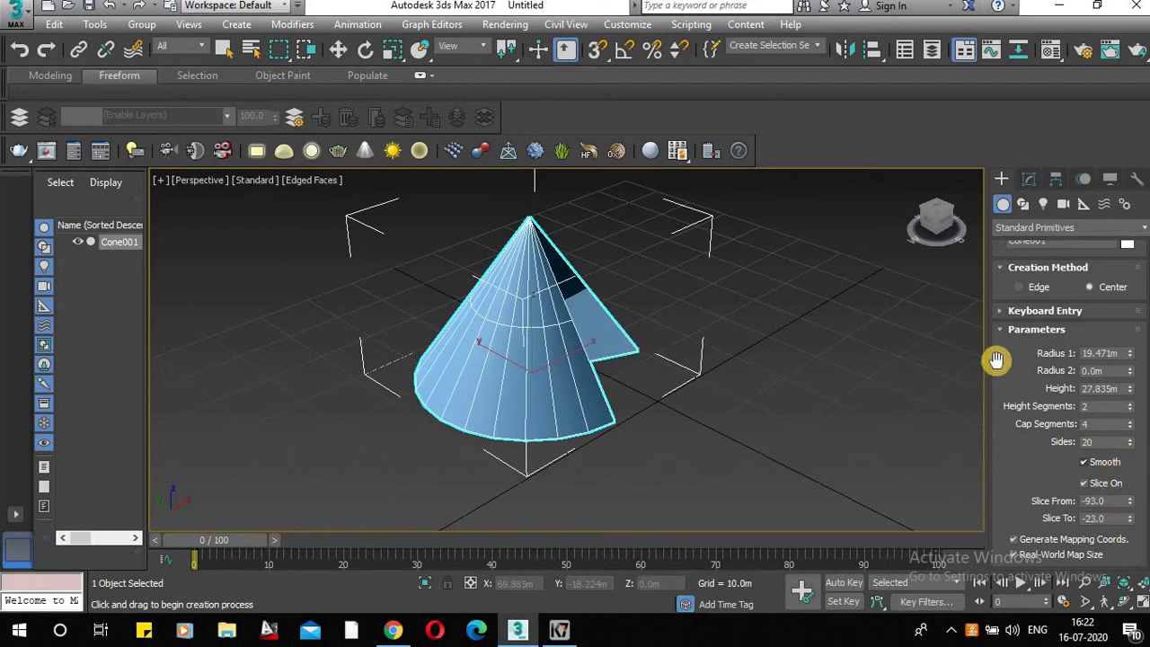
scroll(997, 361, "up", 5)
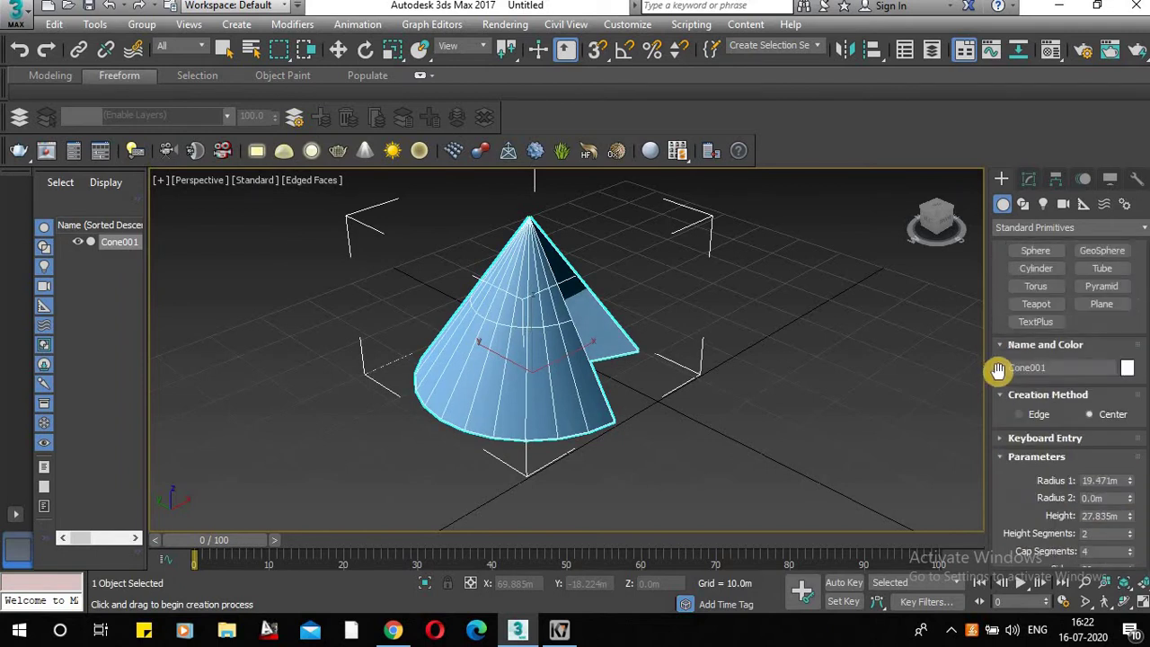
right_click(806, 299)
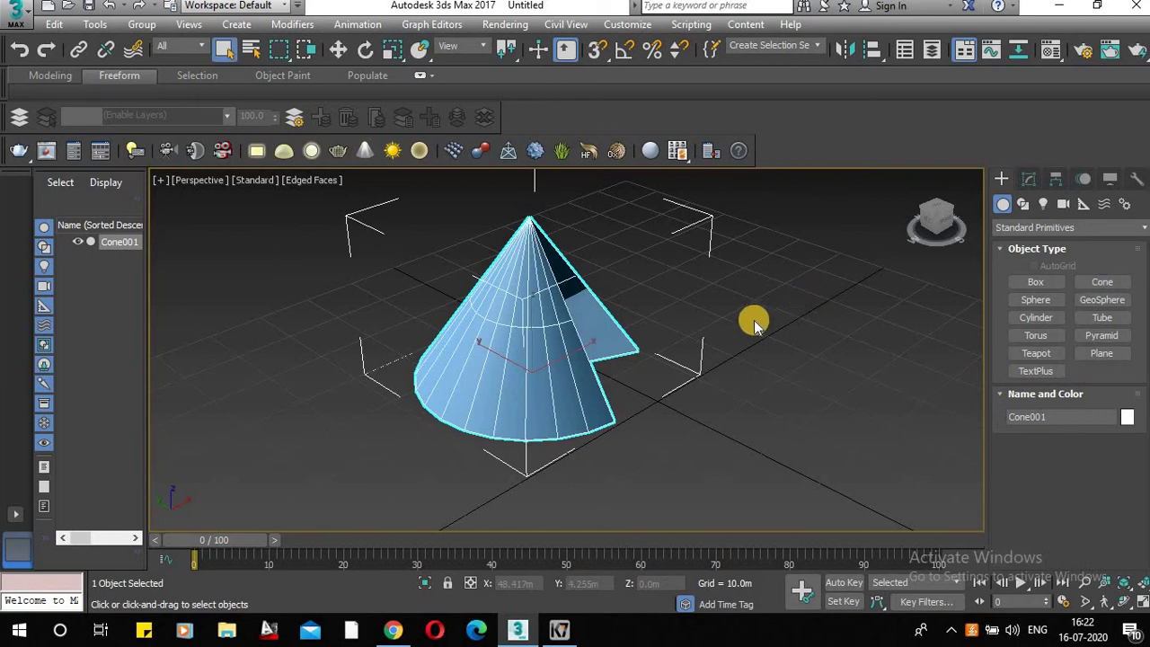
Create a sphere with a radius of about 23.9 m on the ground beside the sliced cone
scroll(584, 364, "up", 5)
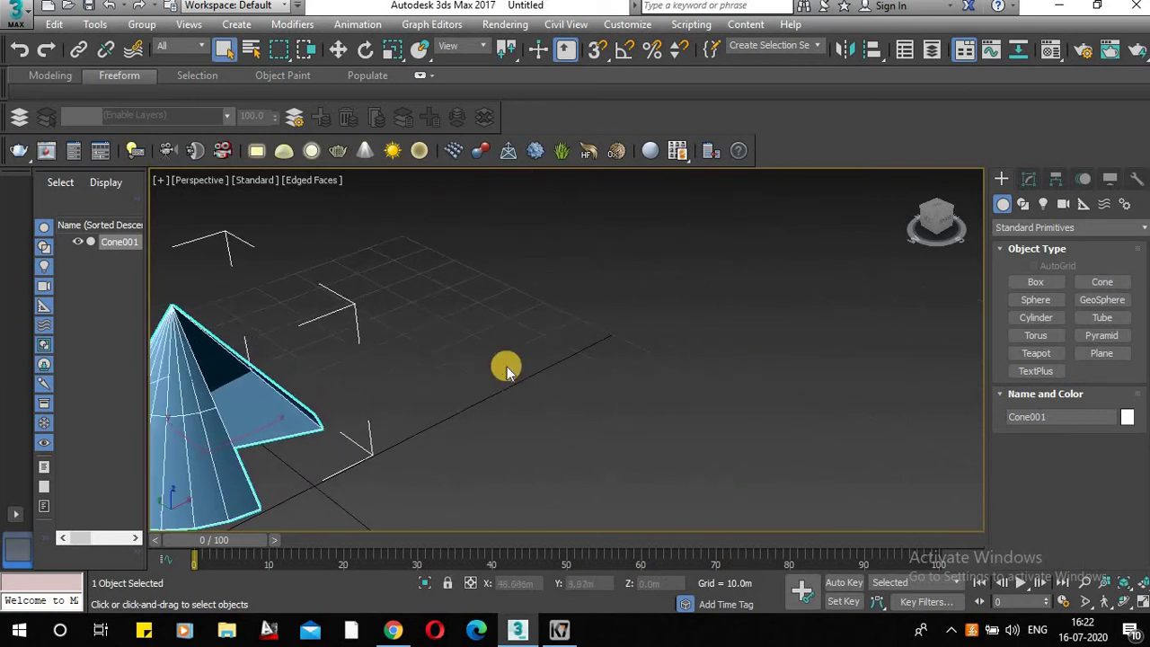
left_click(1033, 301)
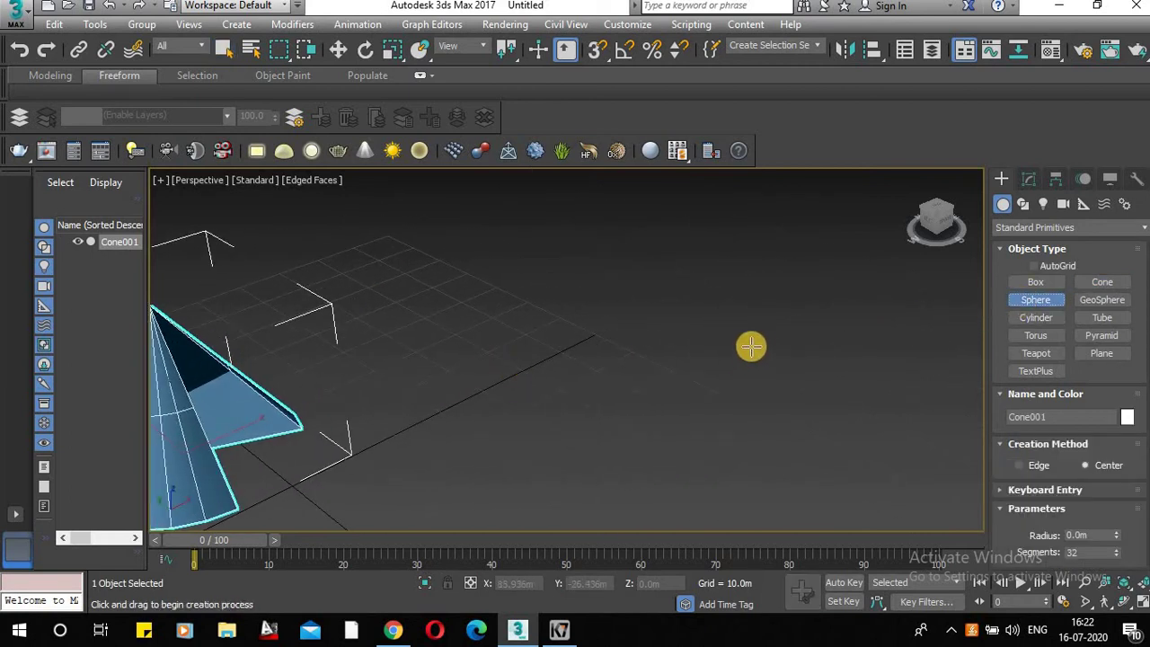
scroll(751, 347, "down", 4)
scroll(540, 340, "up", 4)
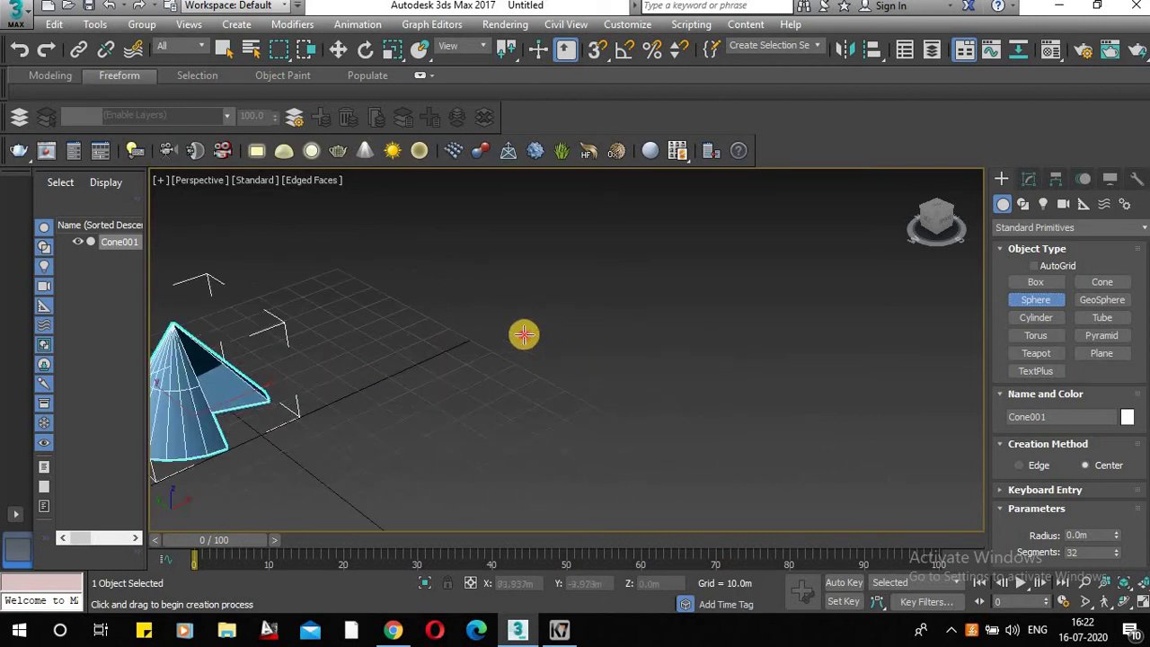
left_click_drag(524, 334, 568, 368)
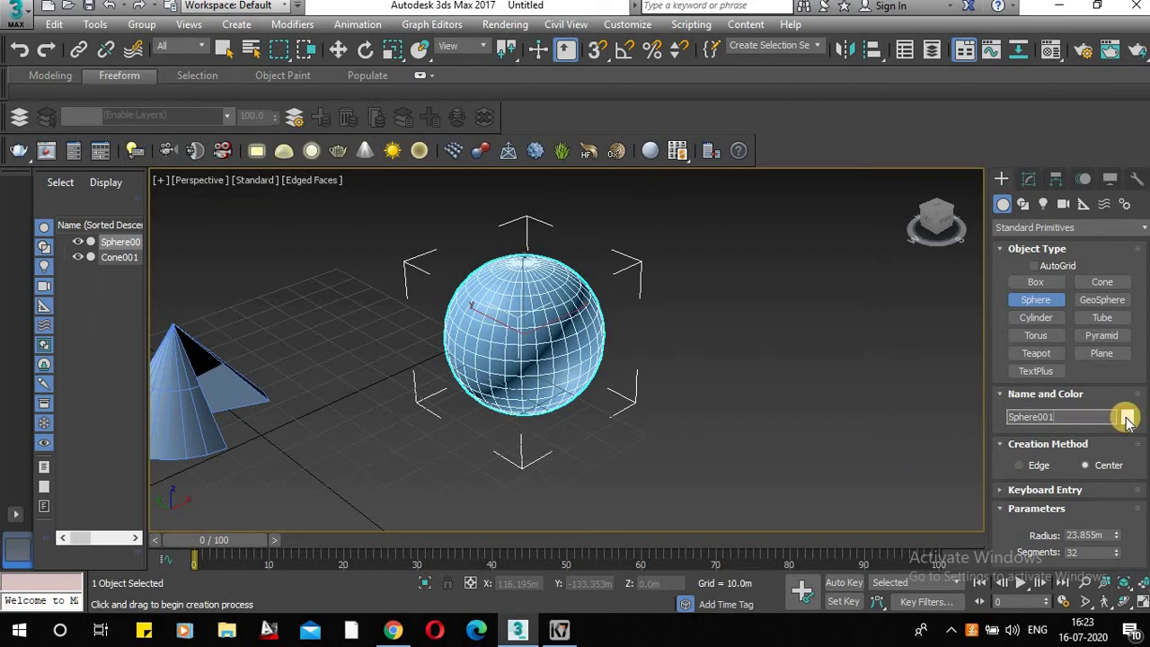
Review and collapse the sphere's Keyboard Entry options, and set its radius to 20.276 m and segments to 18
left_click(1053, 490)
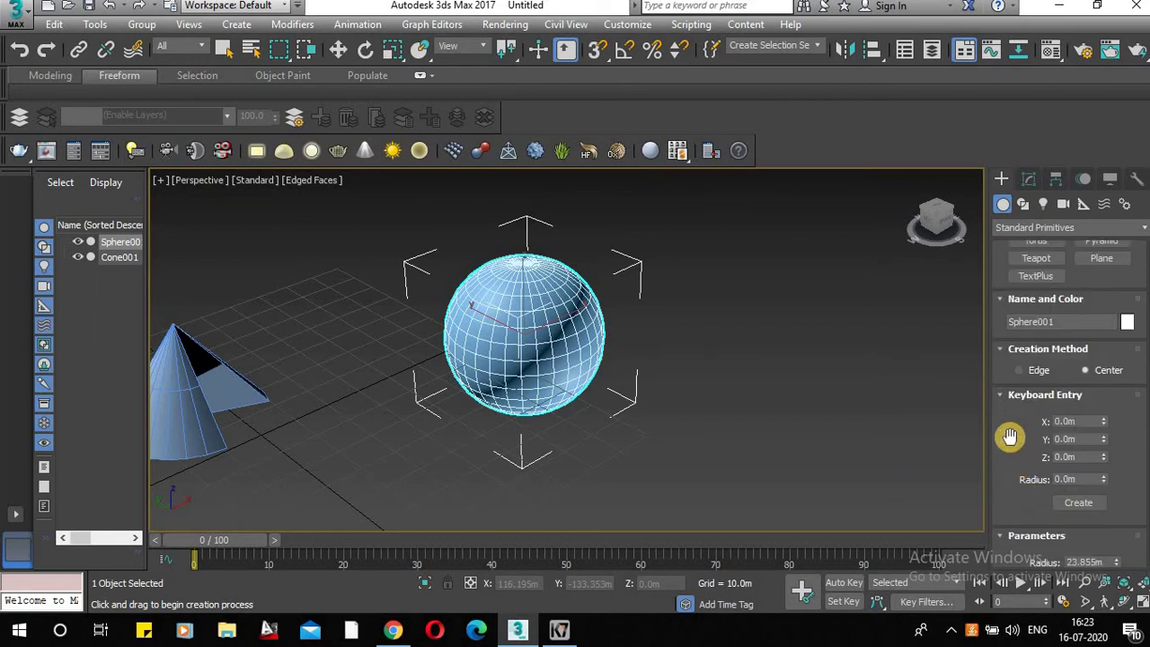
left_click(1000, 397)
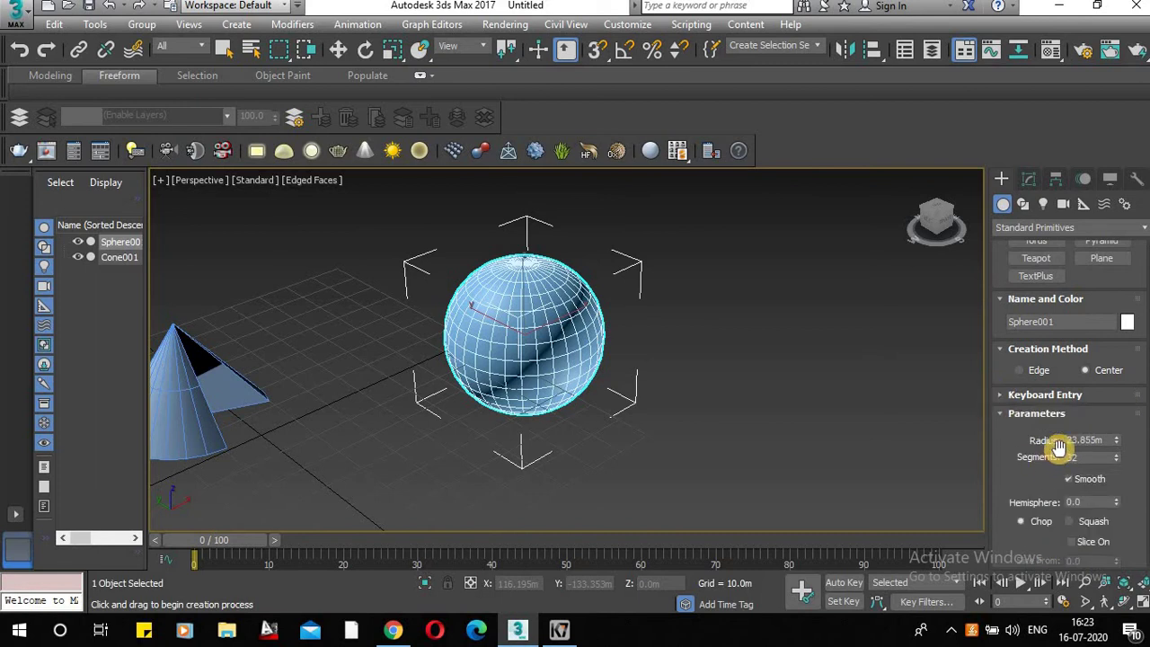
scroll(1043, 423, "down", 2)
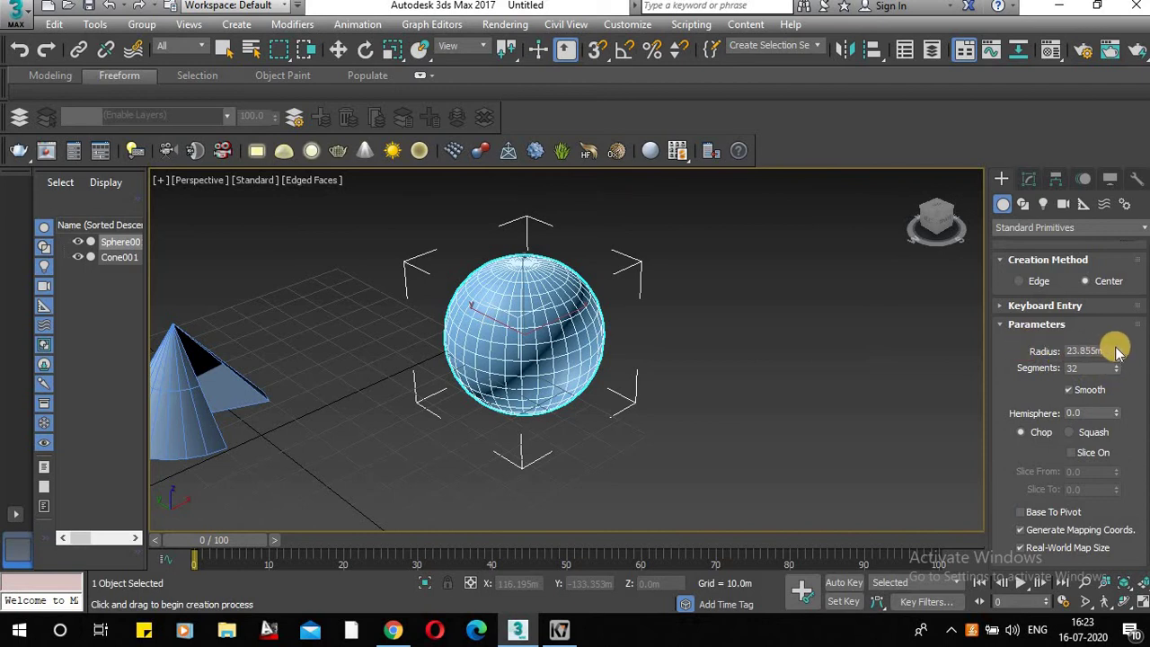
left_click_drag(1117, 353, 1091, 399)
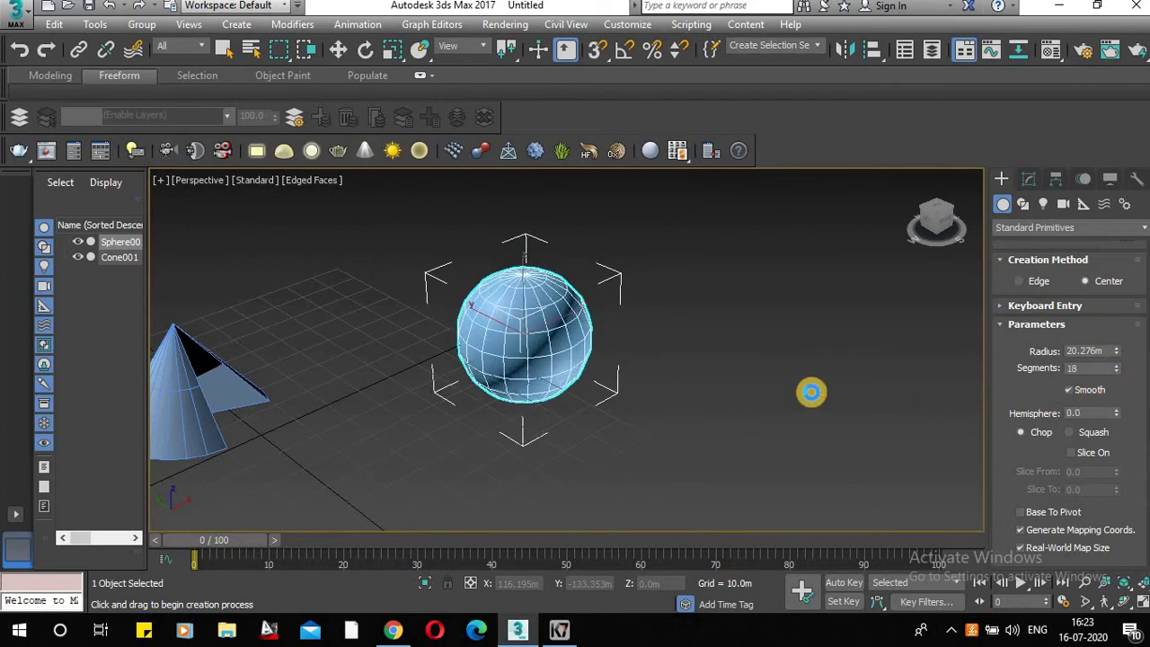
Toggle the sphere's Smooth option off and on to compare faceted and smooth shading up close, leaving it on
scroll(800, 403, "up", 3)
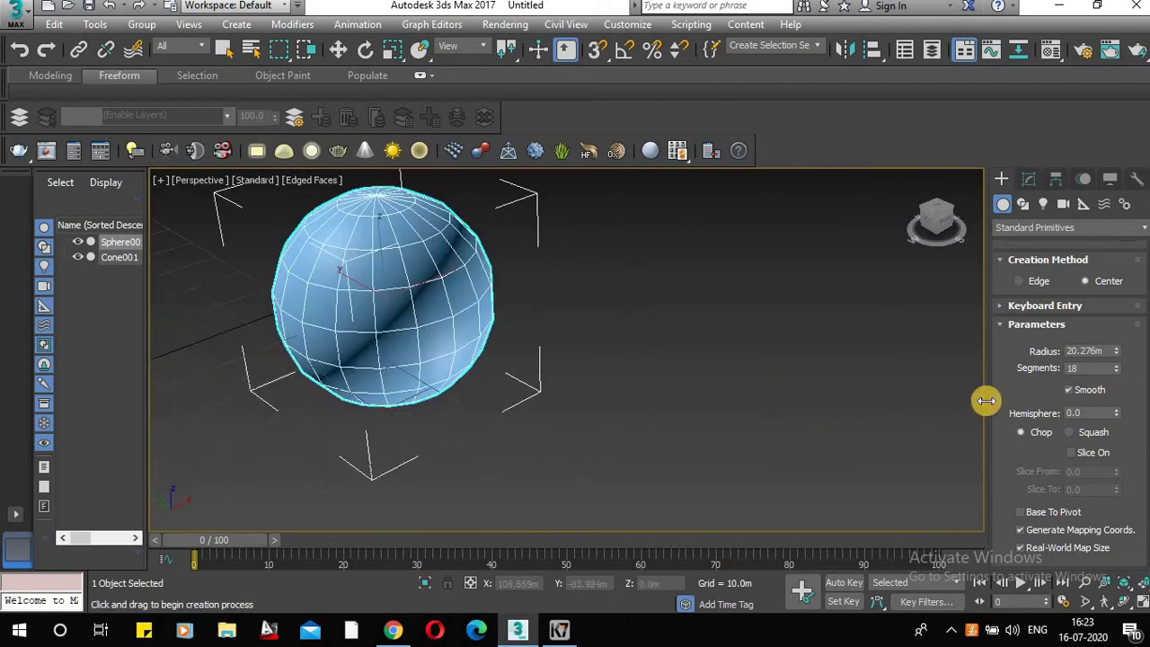
left_click(1070, 393)
left_click(1070, 391)
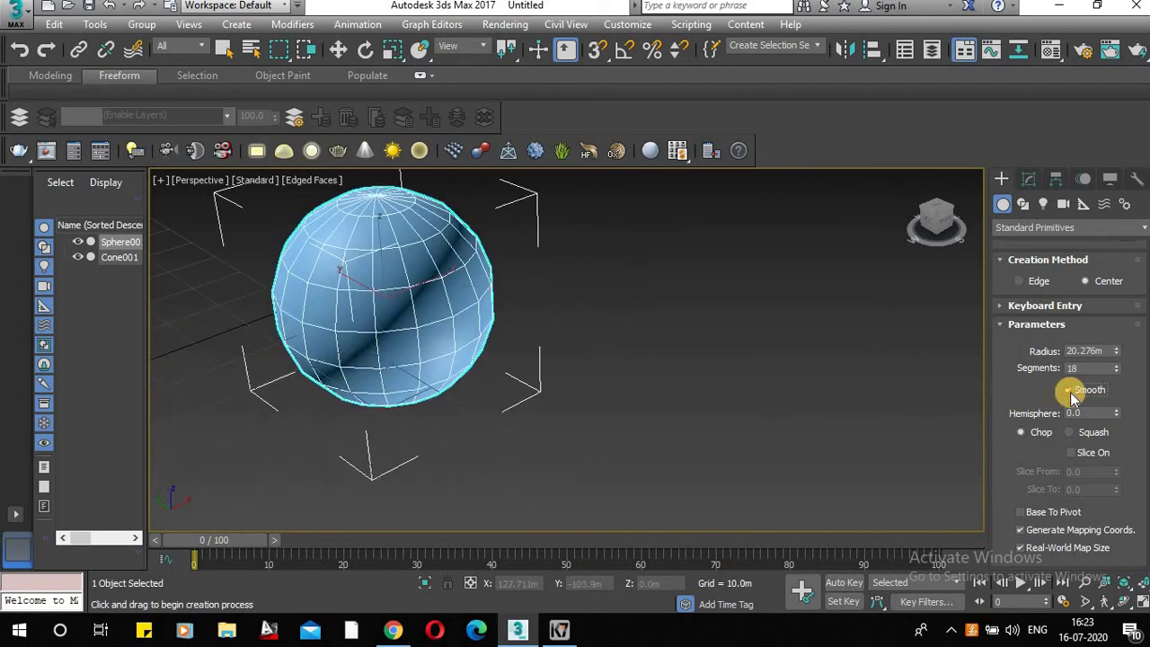
left_click(1070, 392)
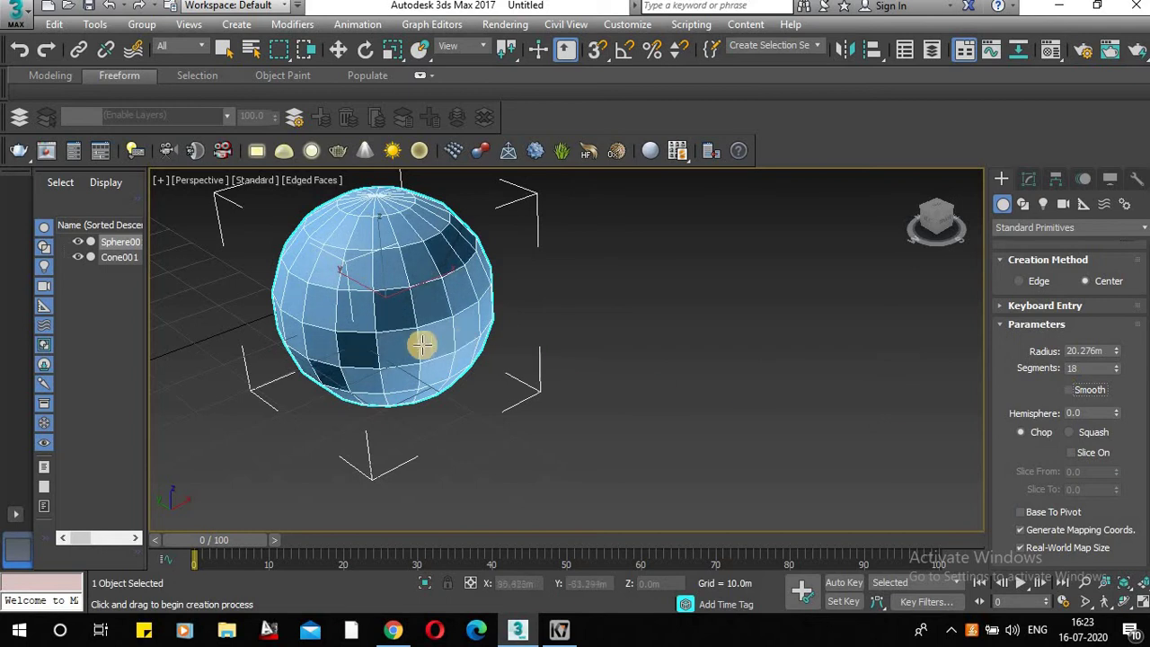
scroll(480, 340, "up", 5)
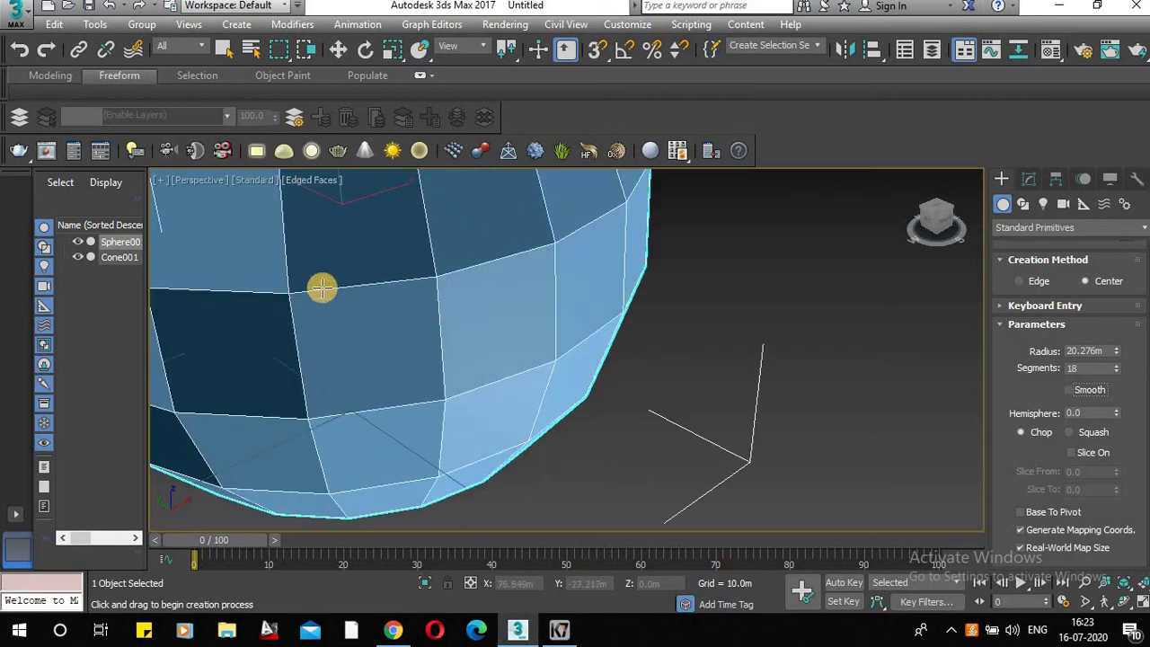
scroll(399, 309, "down", 2)
middle_click_drag(400, 310, 446, 353)
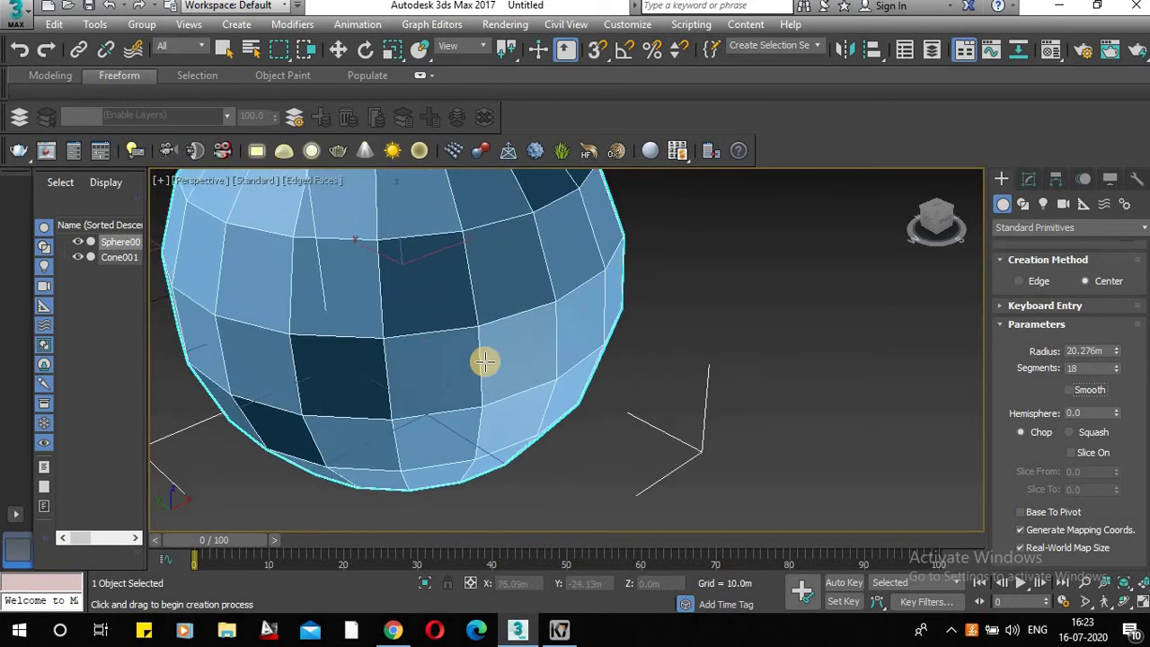
left_click(1070, 392)
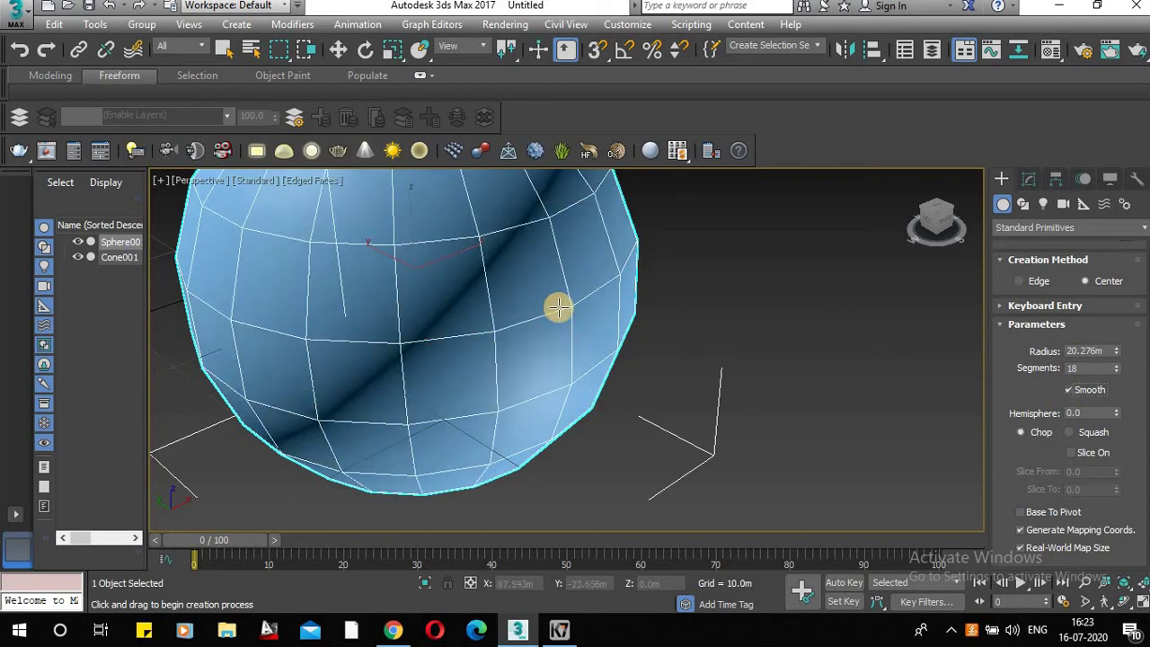
Raise the sphere's Hemisphere value to 1.0, look at the scene, and set the value back to 0
scroll(543, 308, "down", 4)
scroll(525, 308, "up", 4)
scroll(568, 351, "down", 3)
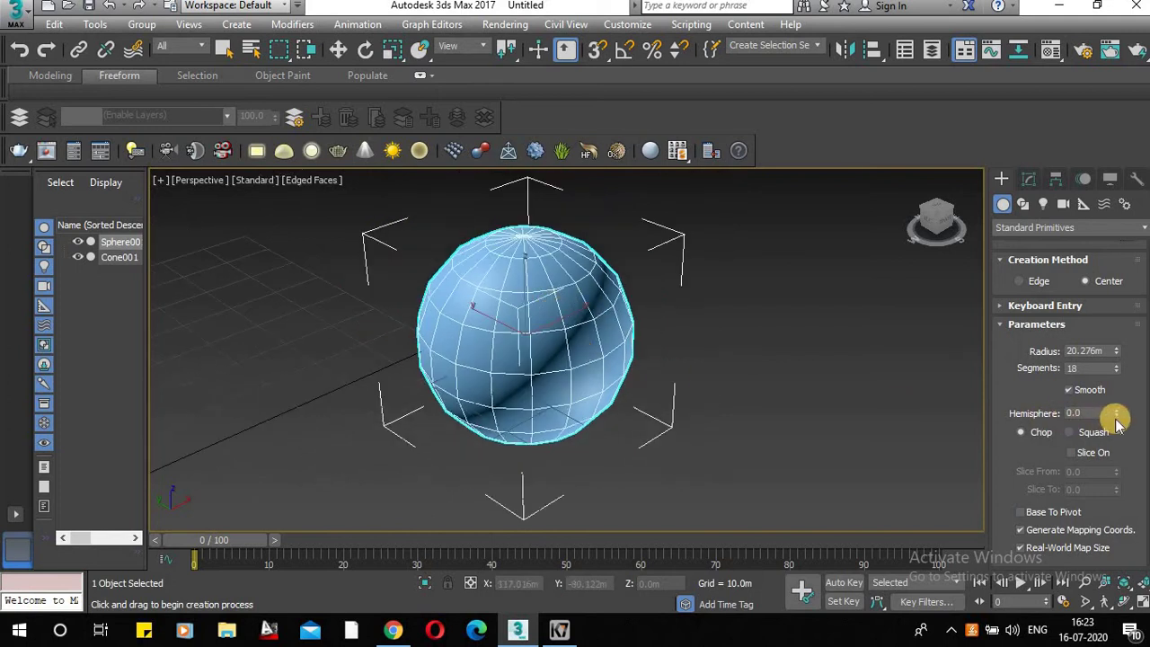
left_click_drag(1116, 412, 1114, 408)
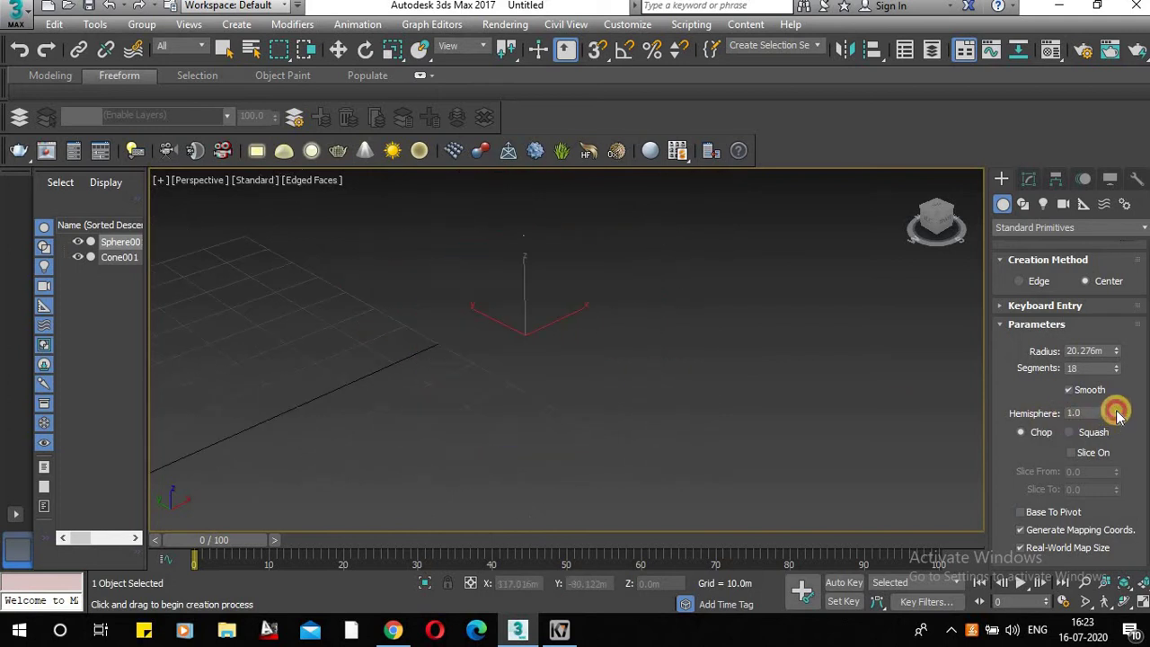
scroll(688, 347, "down", 2)
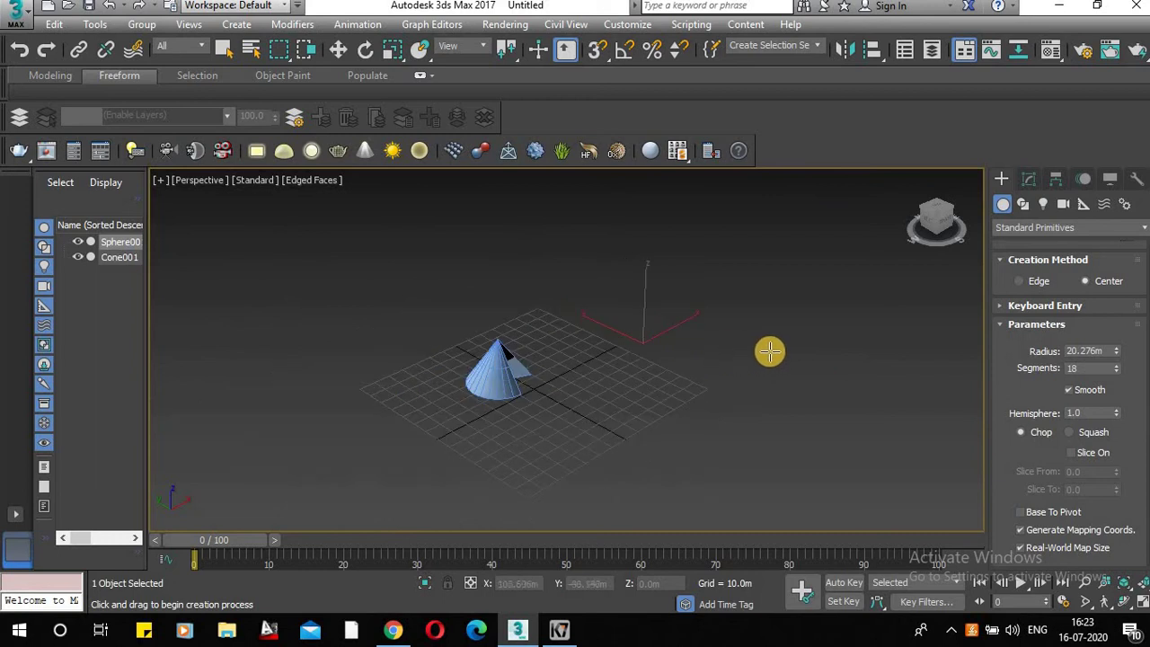
scroll(764, 351, "up", 2)
left_click_drag(1097, 416, 984, 420)
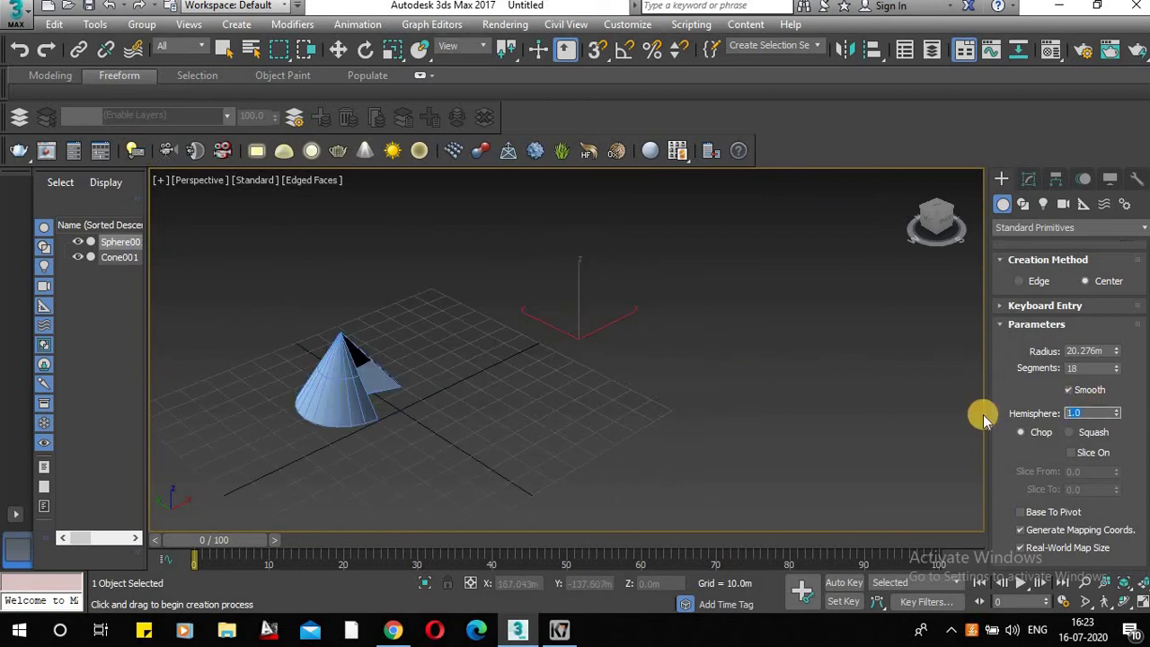
type("0")
key("Return")
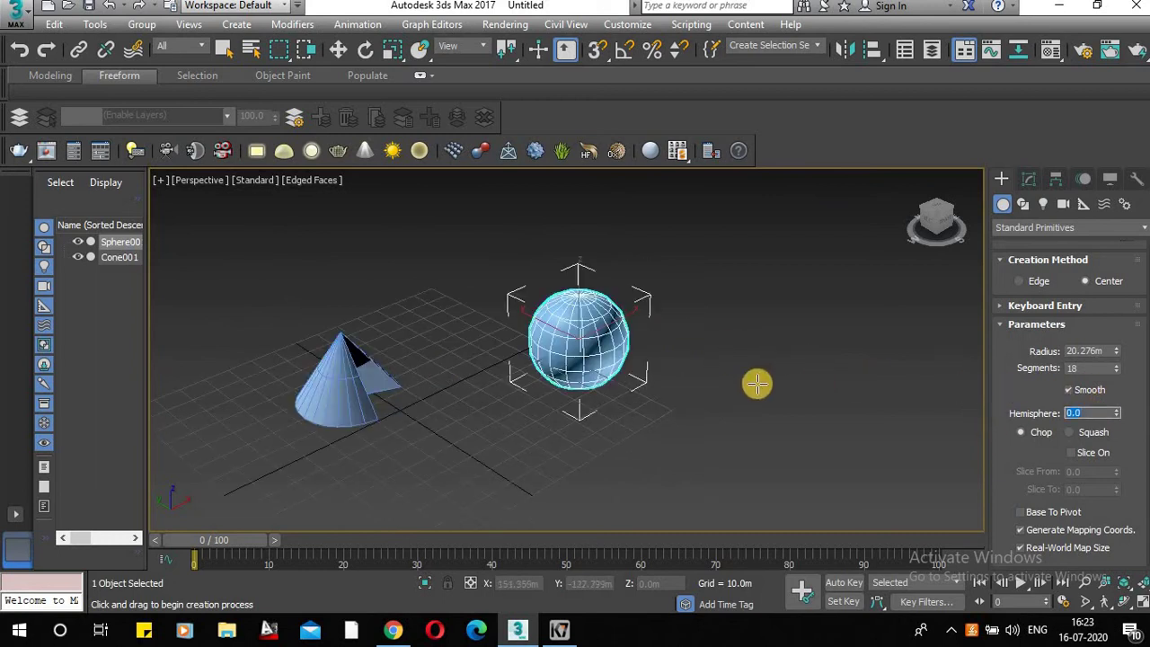
Set the sphere's Hemisphere value to 0.5 to cut it to a dome, and reset it to 0
middle_click_drag(717, 372, 674, 362)
scroll(674, 362, "up", 5)
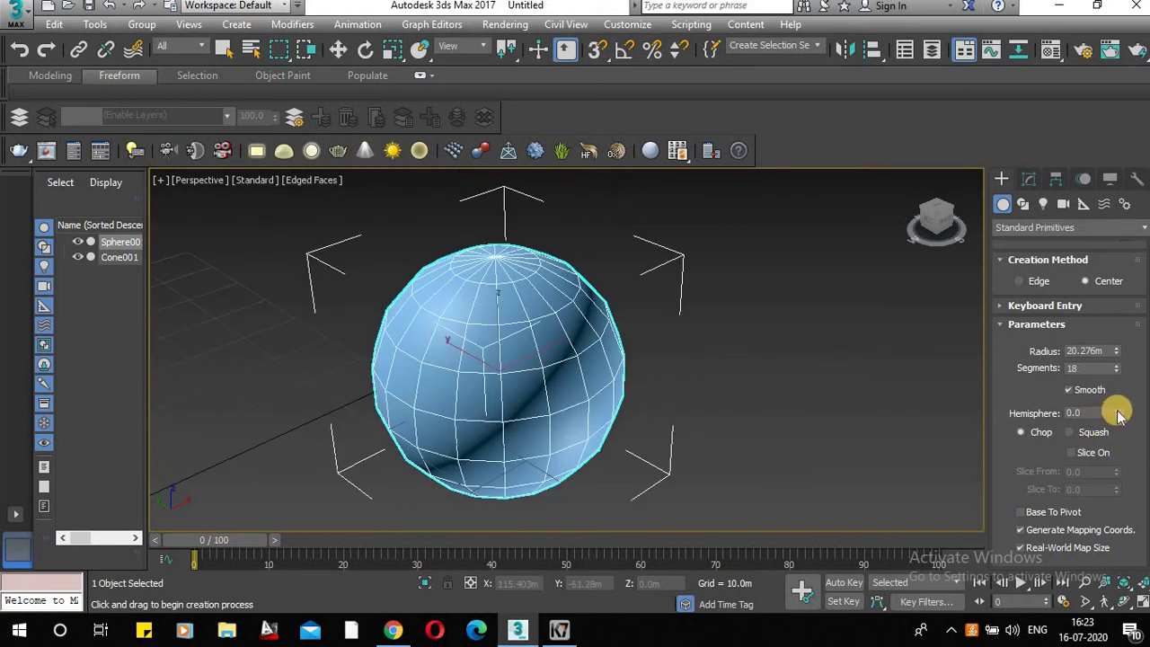
left_click_drag(1117, 415, 978, 413)
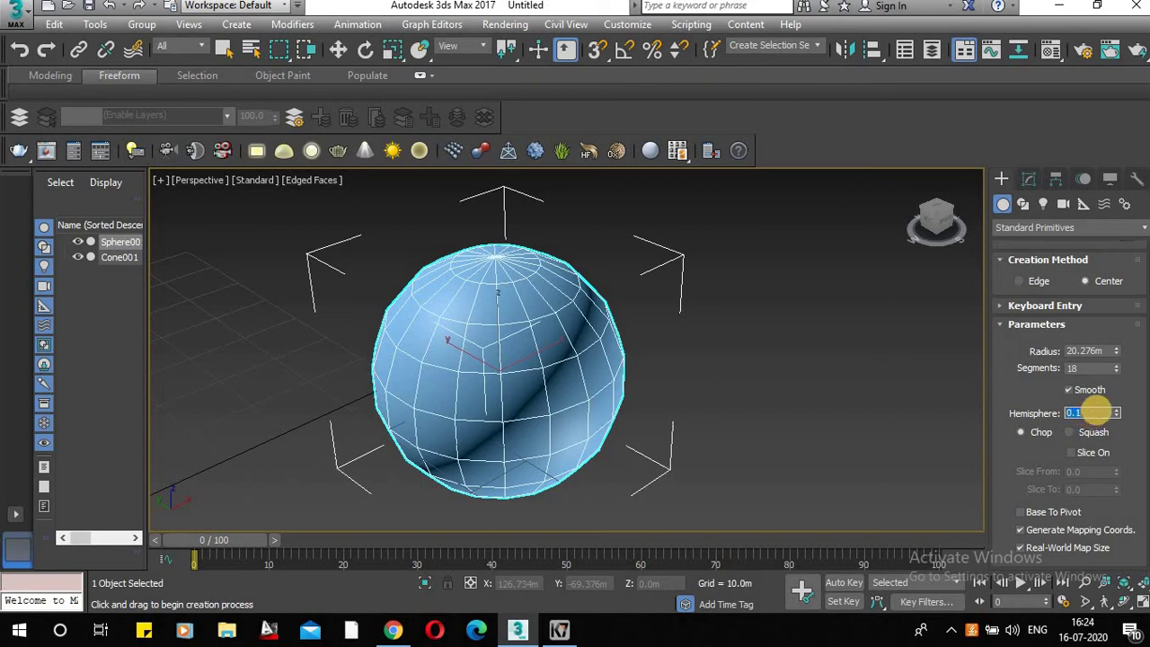
key("Return")
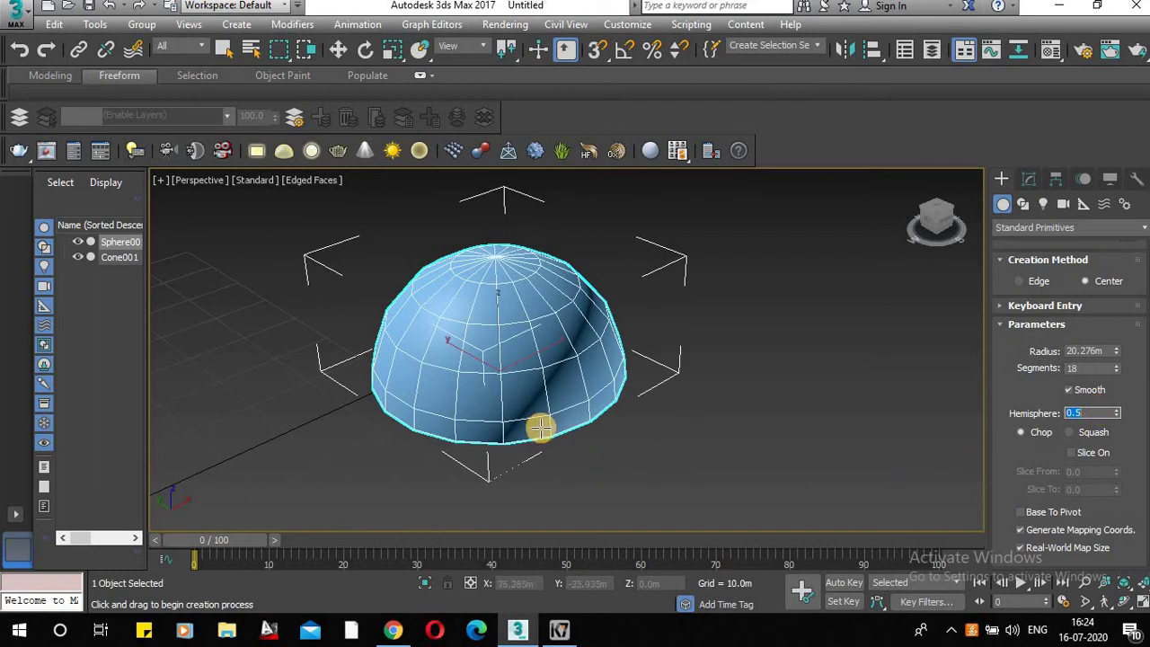
right_click(1117, 415)
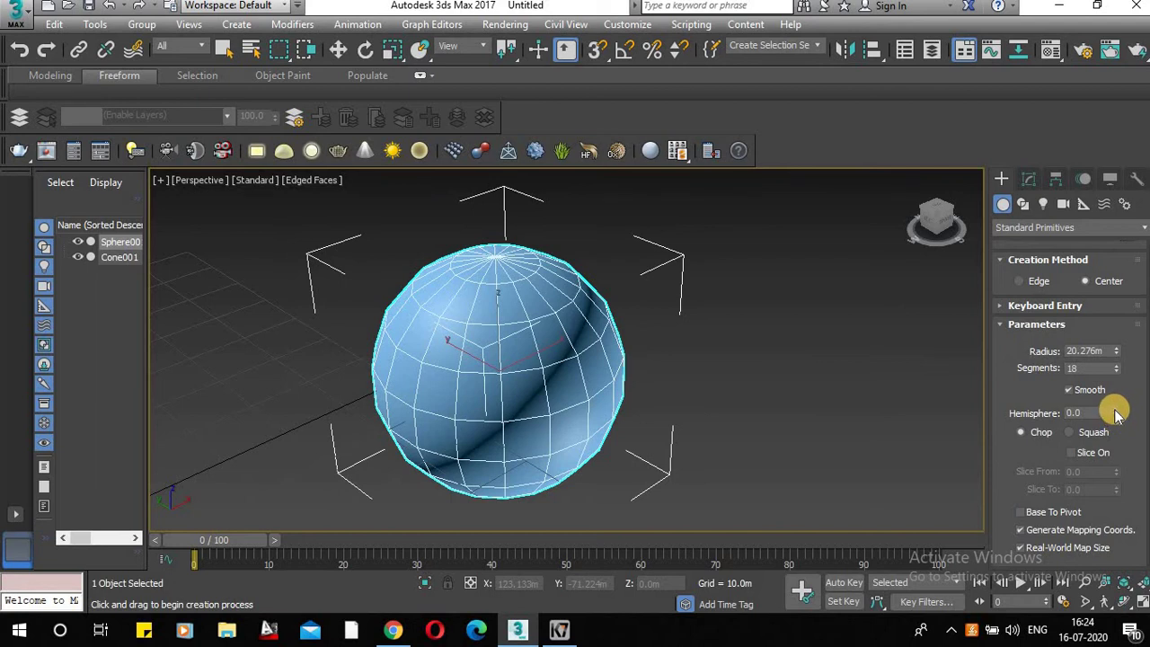
Set the sphere's Hemisphere value to 0.75 and compare the Squash and Chop options, leaving Chop selected
left_click_drag(1089, 412, 1037, 412)
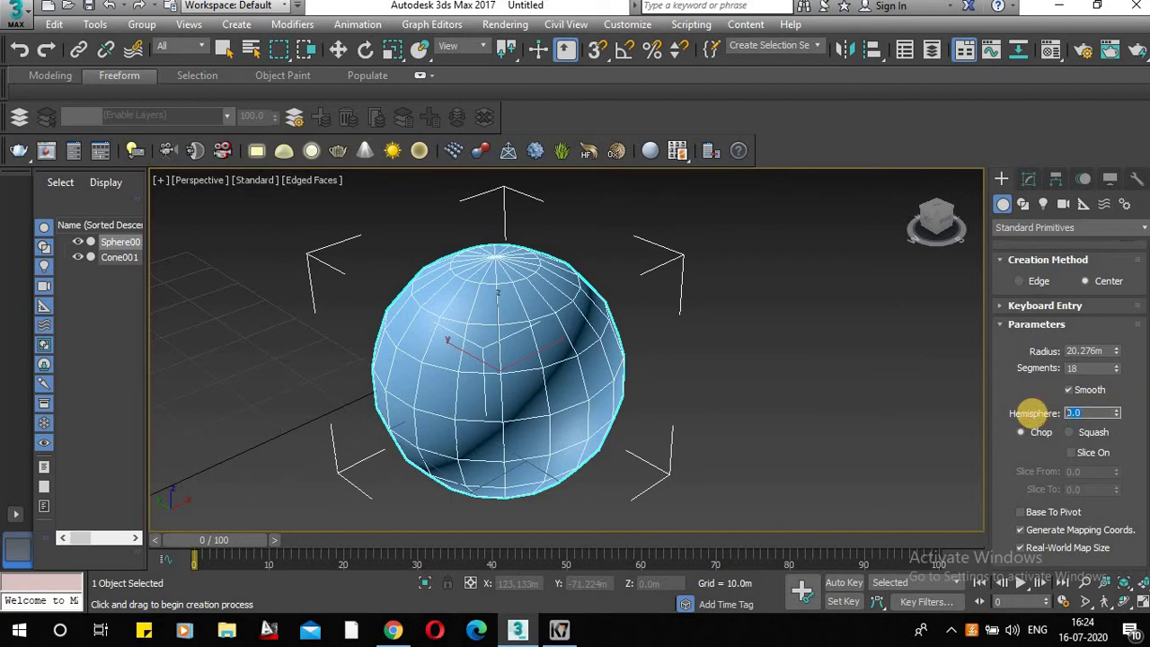
type("0.75")
key("Return")
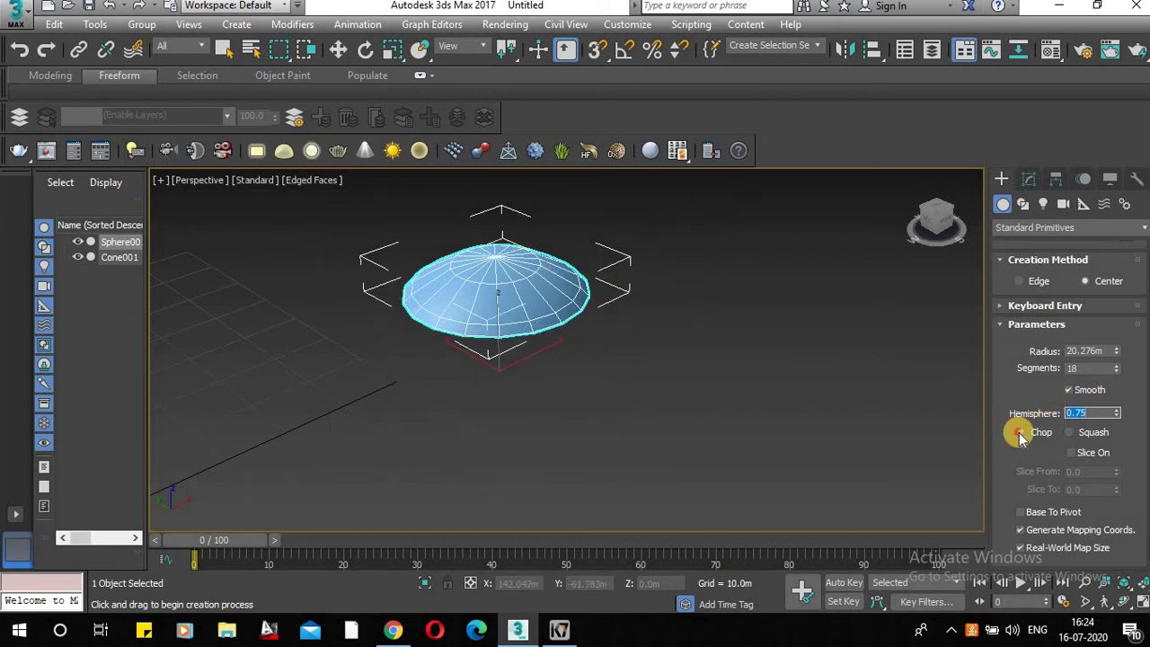
left_click(1079, 433)
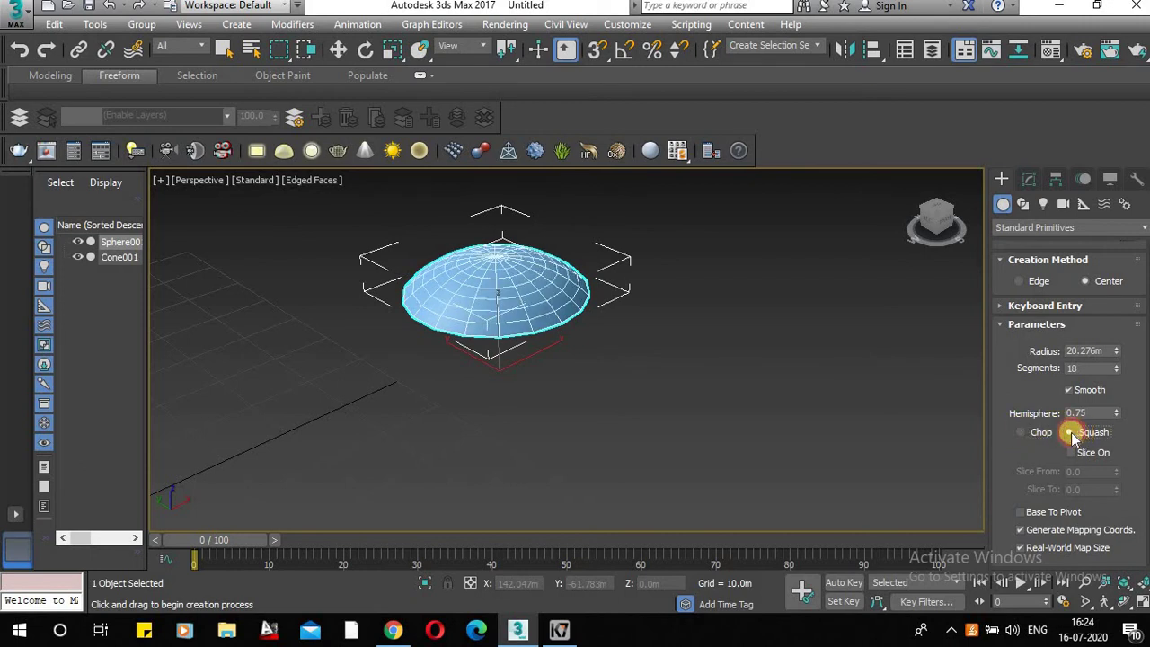
left_click(1025, 432)
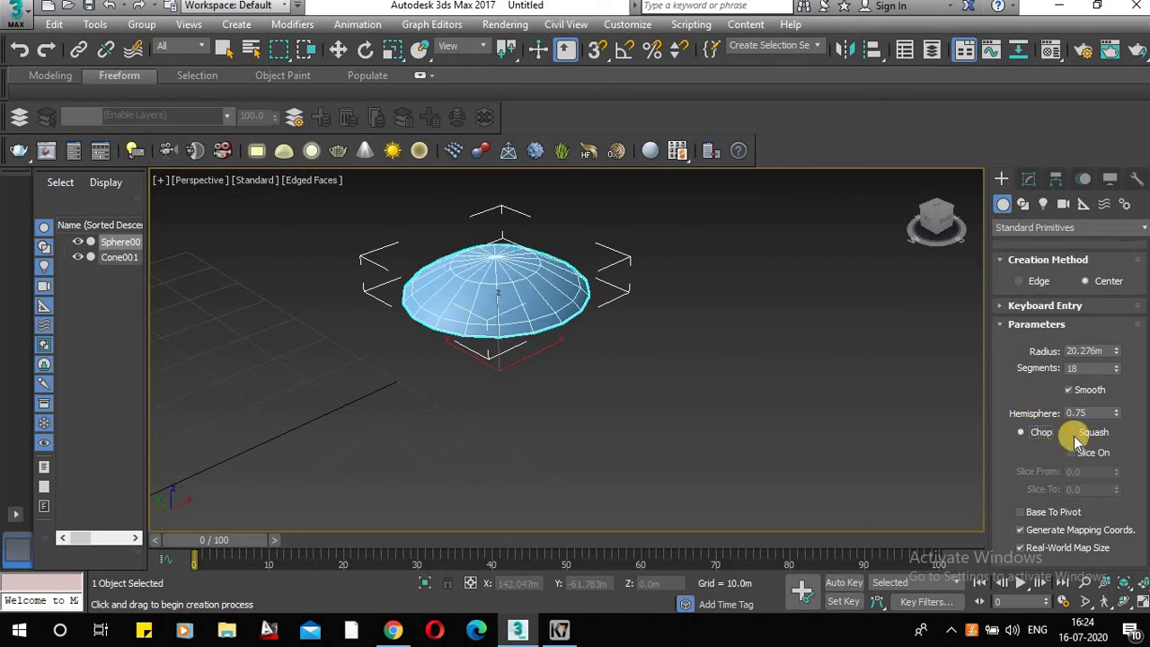
Switch the sphere's hemisphere mode repeatedly between Squash and Chop to compare the segment layout, leaving Squash selected
left_click(1069, 433)
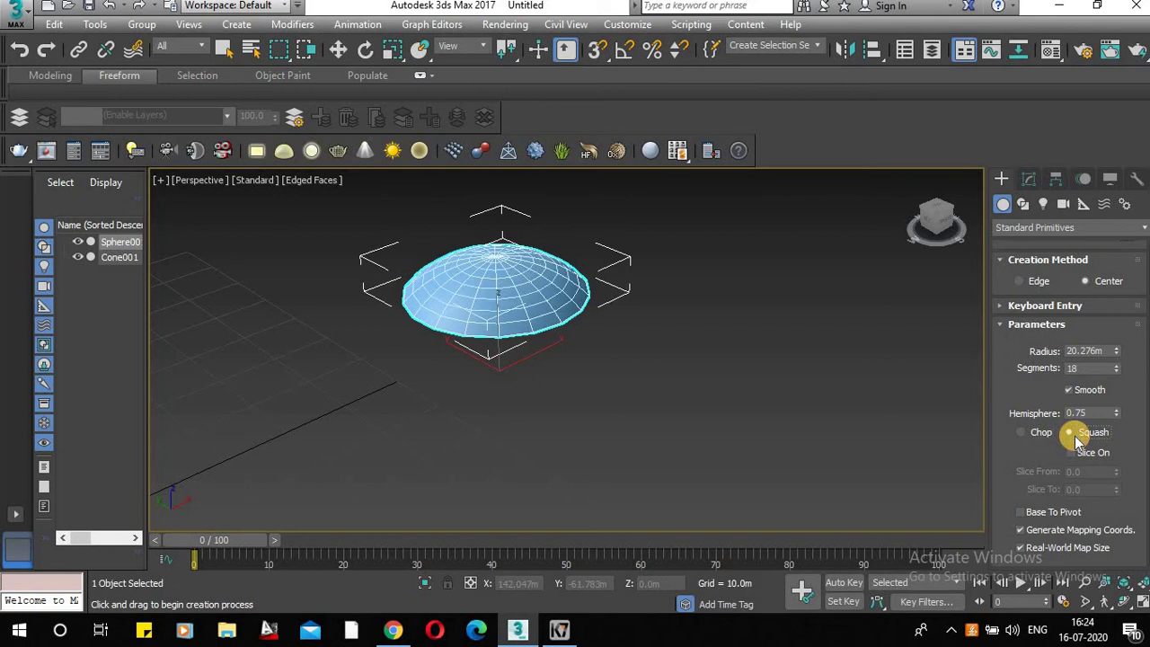
left_click(1022, 432)
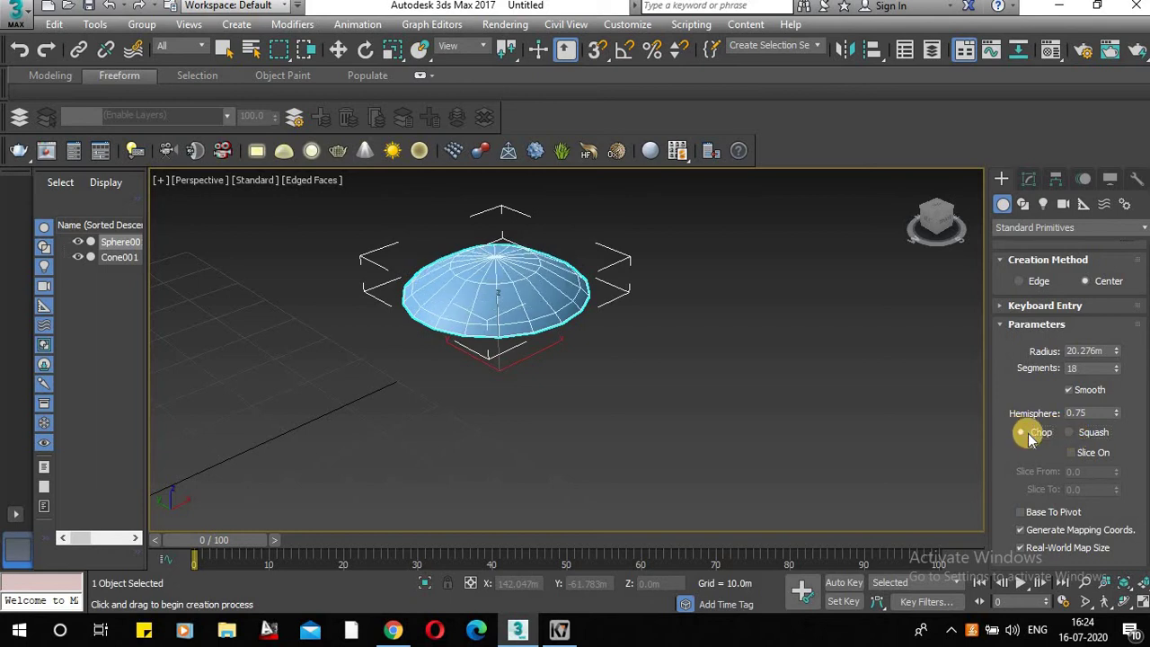
left_click(1080, 434)
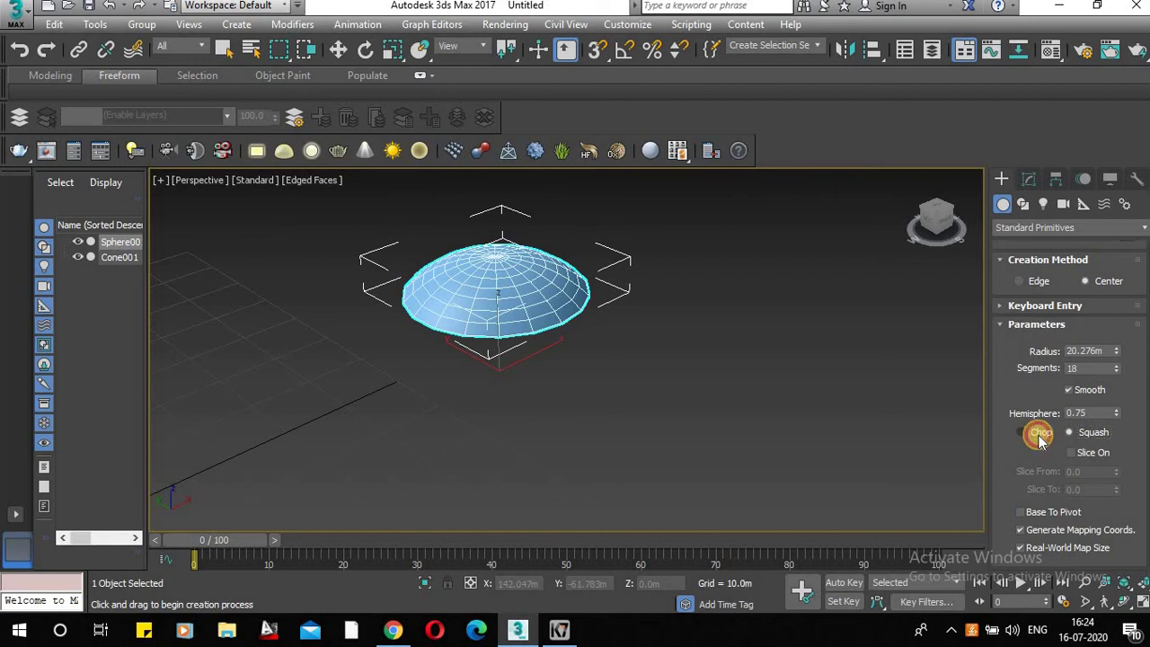
left_click(1039, 435)
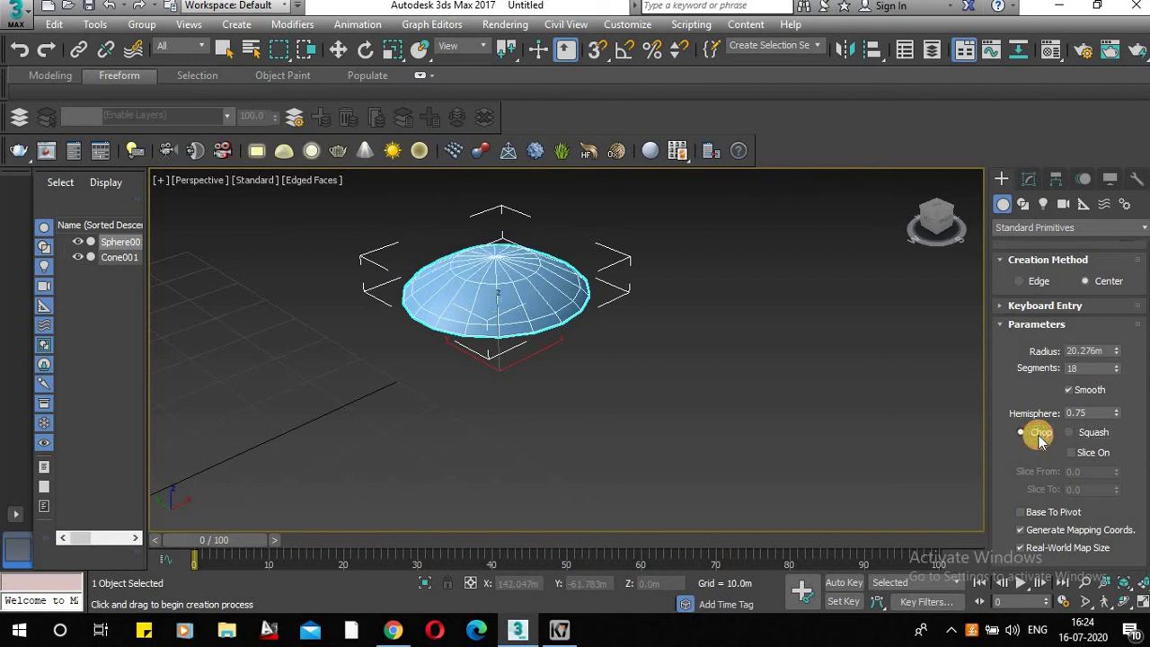
left_click(1095, 435)
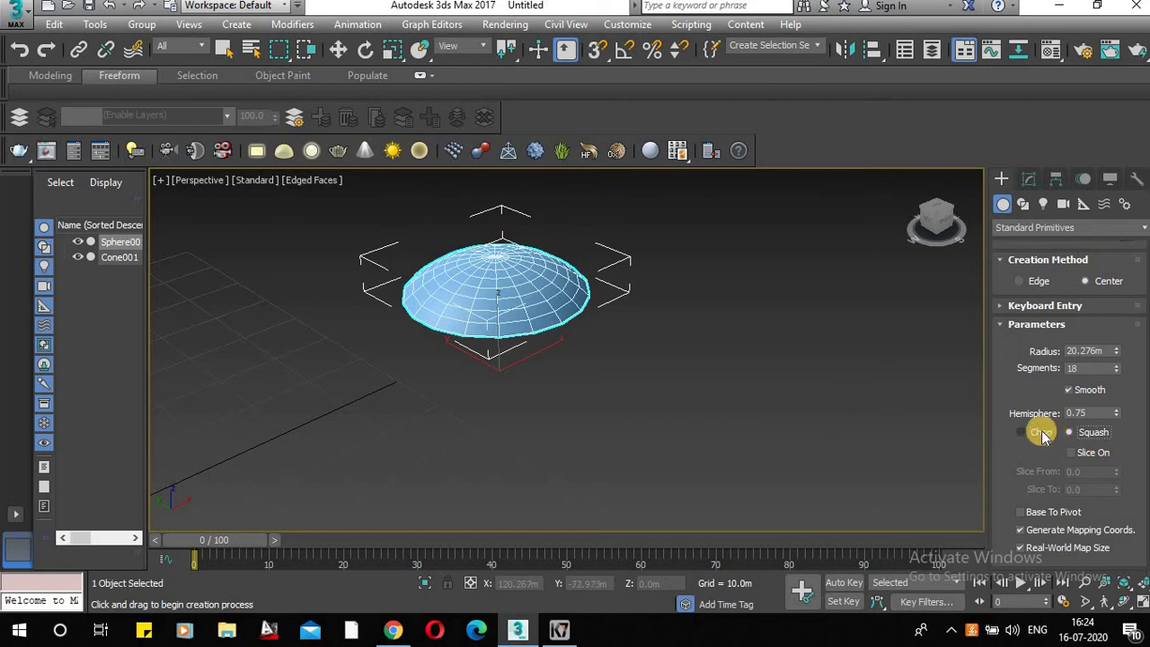
left_click(1040, 433)
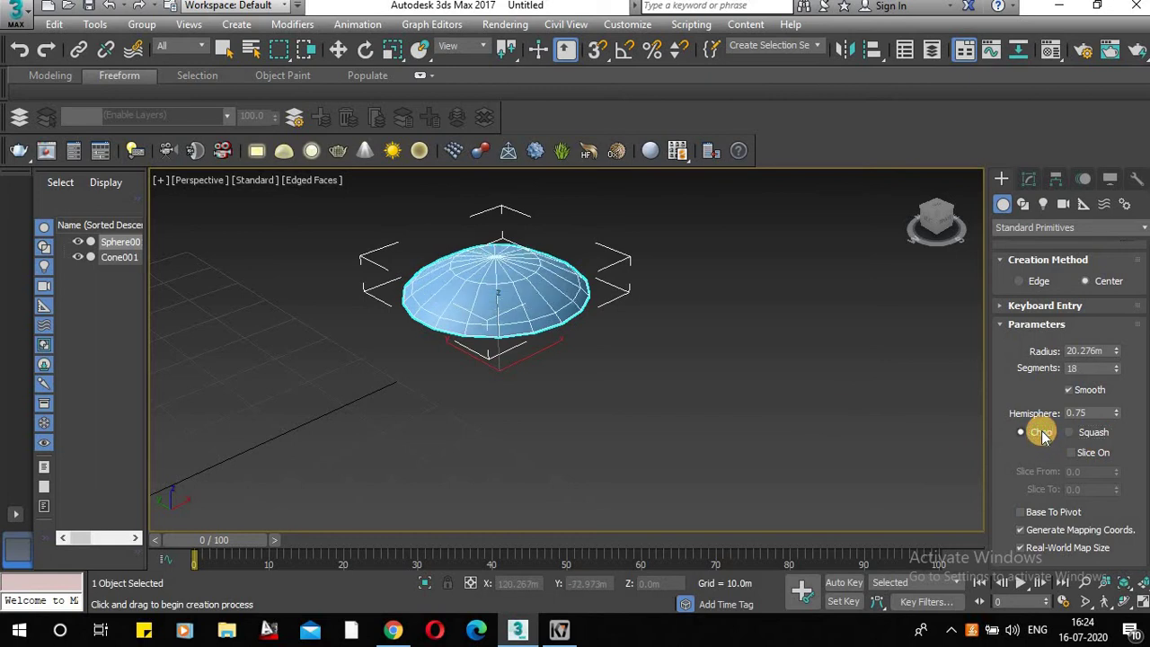
left_click(1094, 435)
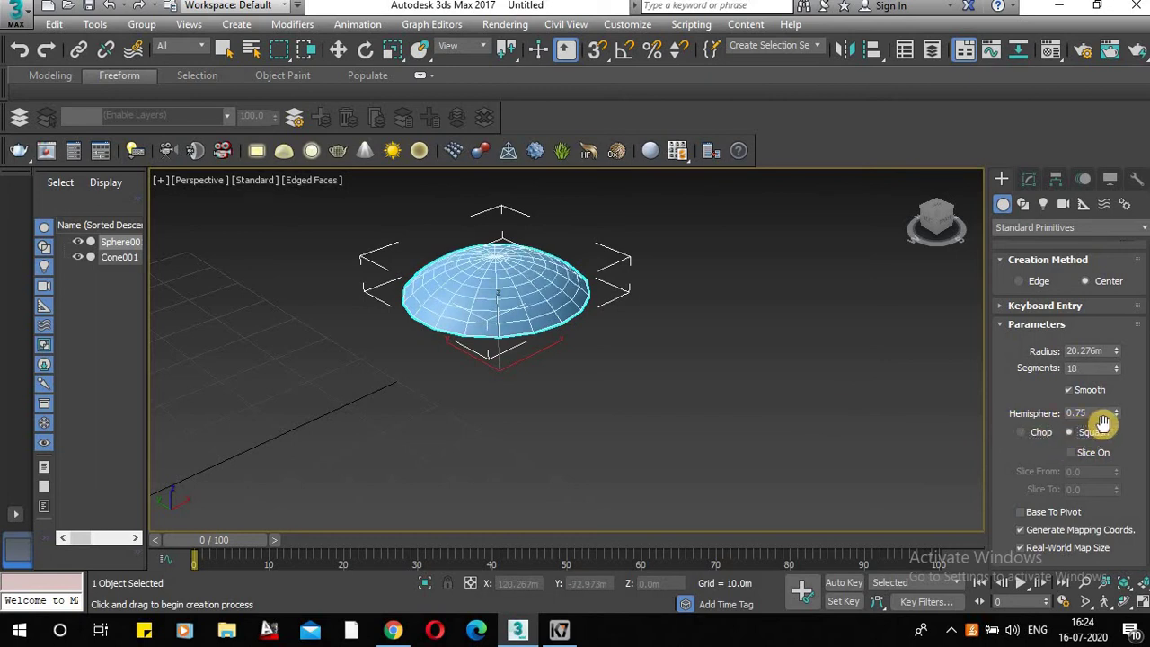
Enable Slice On for the hemispherical sphere, set Slice From to 227.5, and orbit to view the cut
left_click(1072, 454)
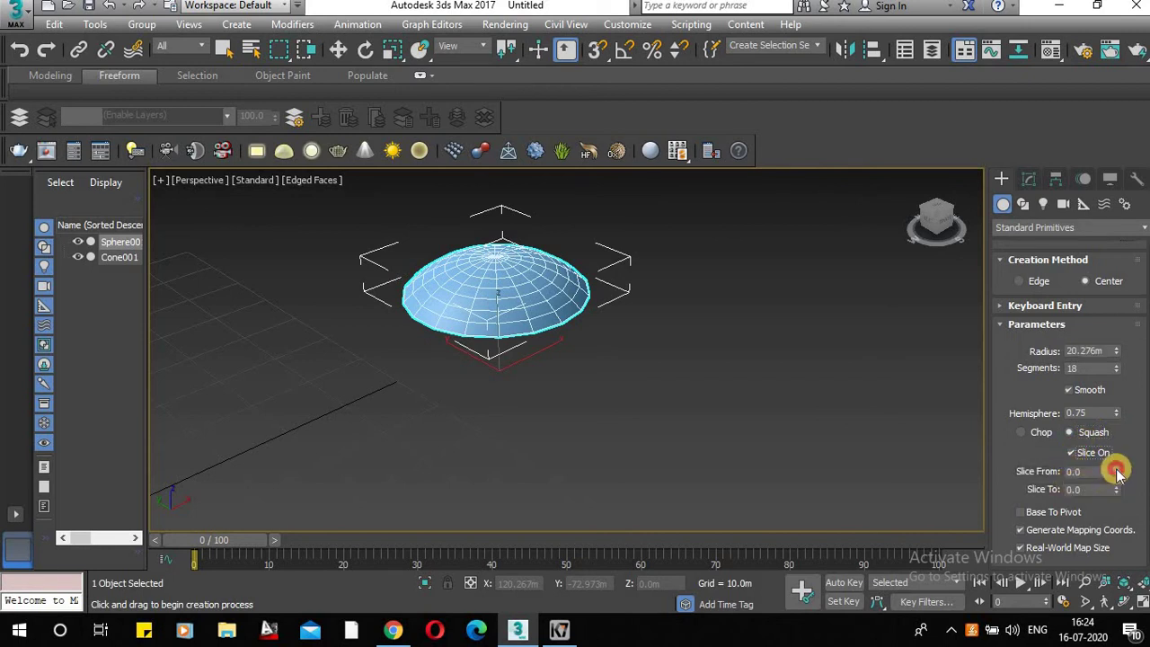
left_click_drag(1117, 471, 918, 277)
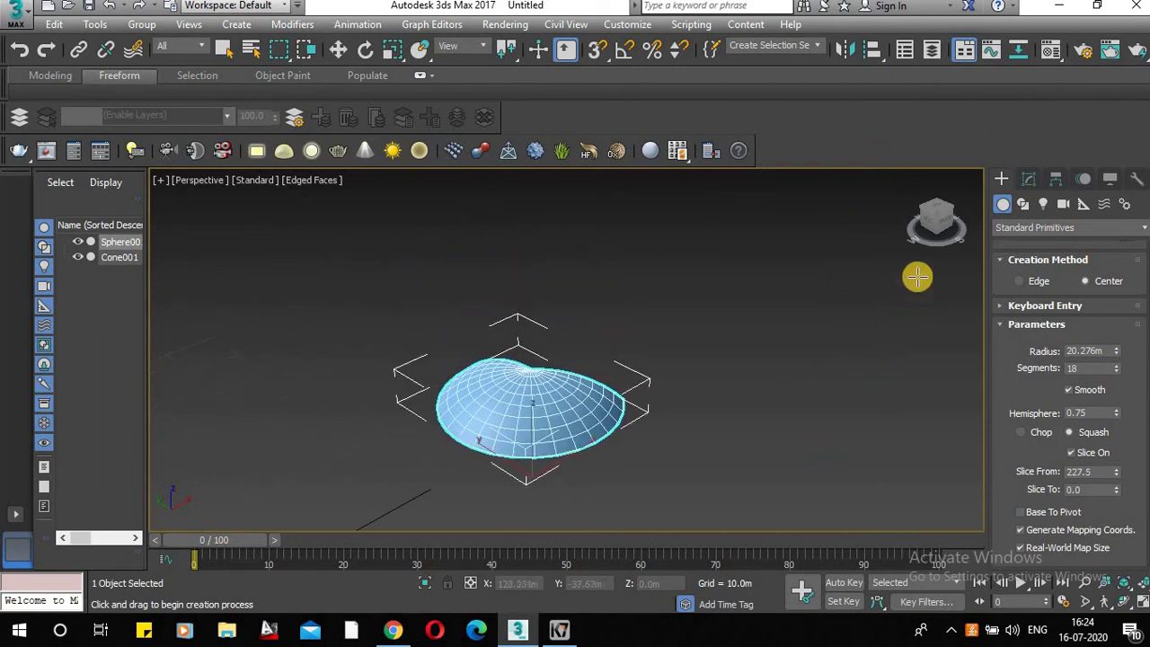
left_click_drag(938, 212, 862, 234)
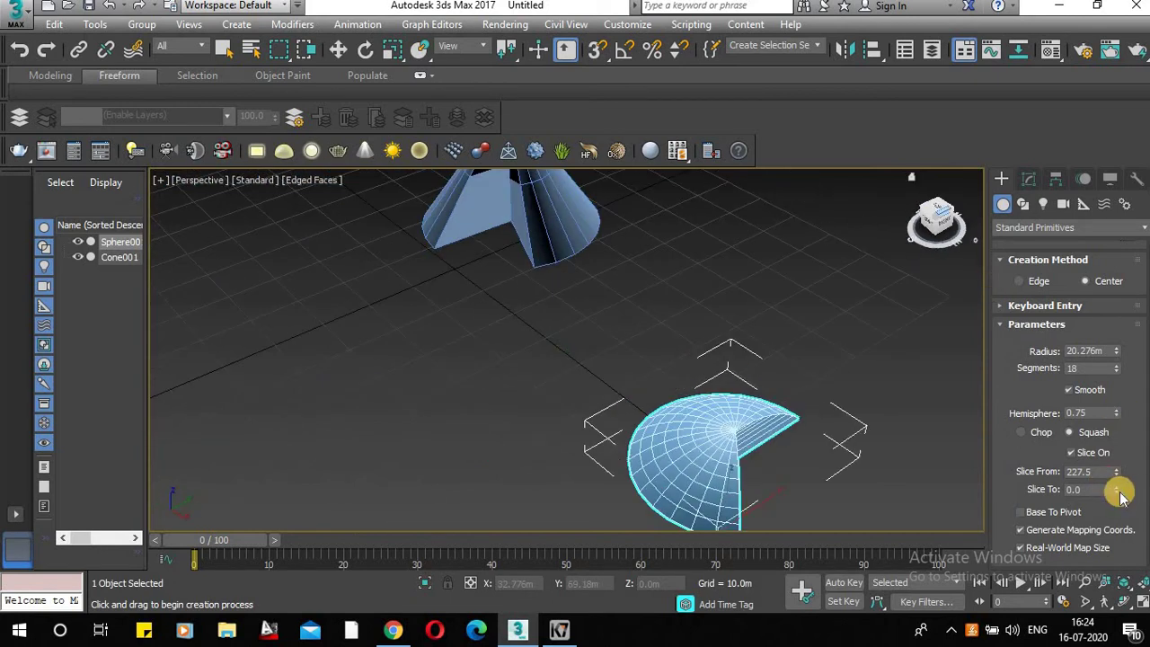
Set the sphere's Slice To value to -44.5 and inspect the resulting wedge opening up close
left_click_drag(1117, 488, 1081, 549)
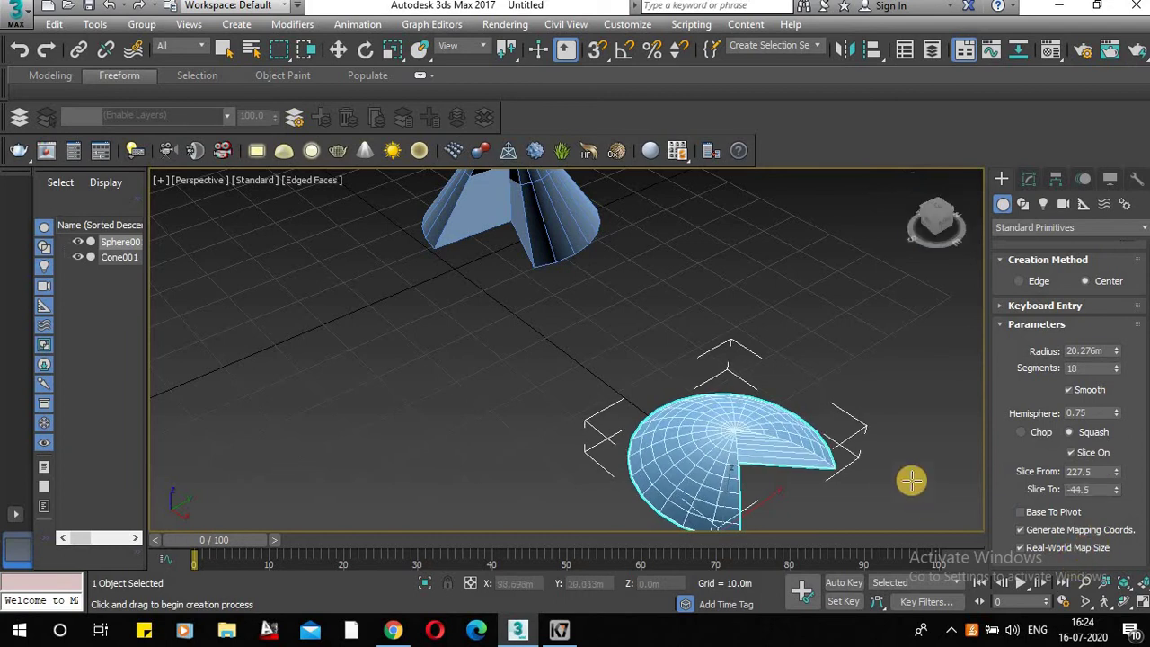
middle_click_drag(908, 480, 867, 385)
scroll(861, 381, "up", 2)
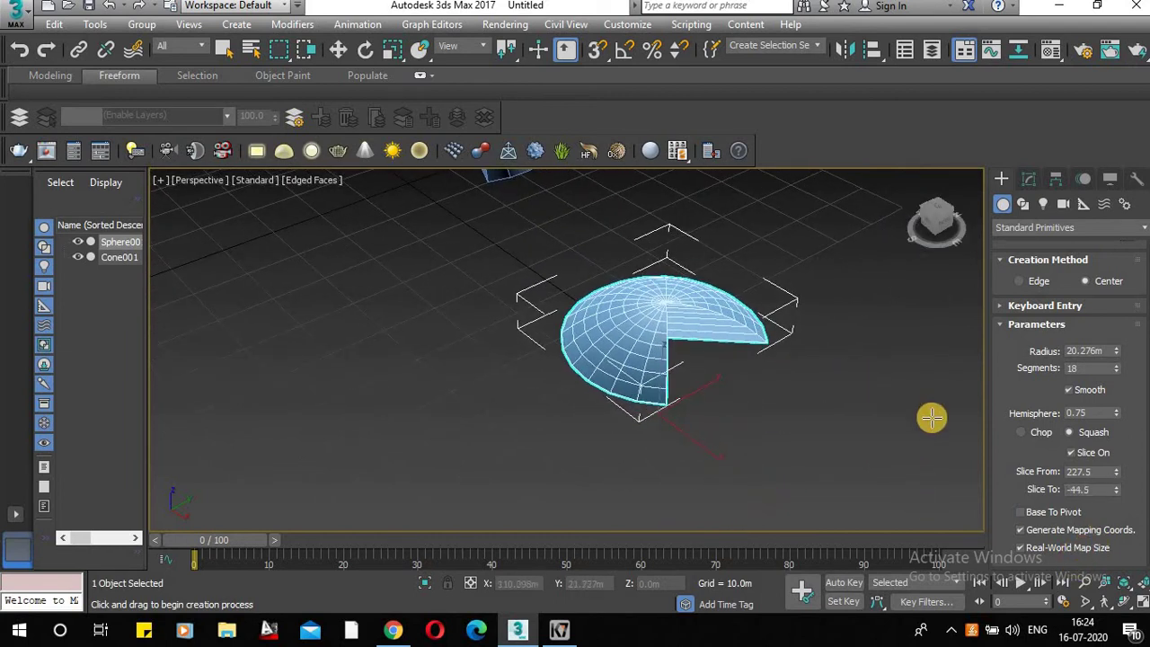
scroll(889, 413, "down", 4)
scroll(867, 422, "up", 1)
scroll(948, 359, "up", 5)
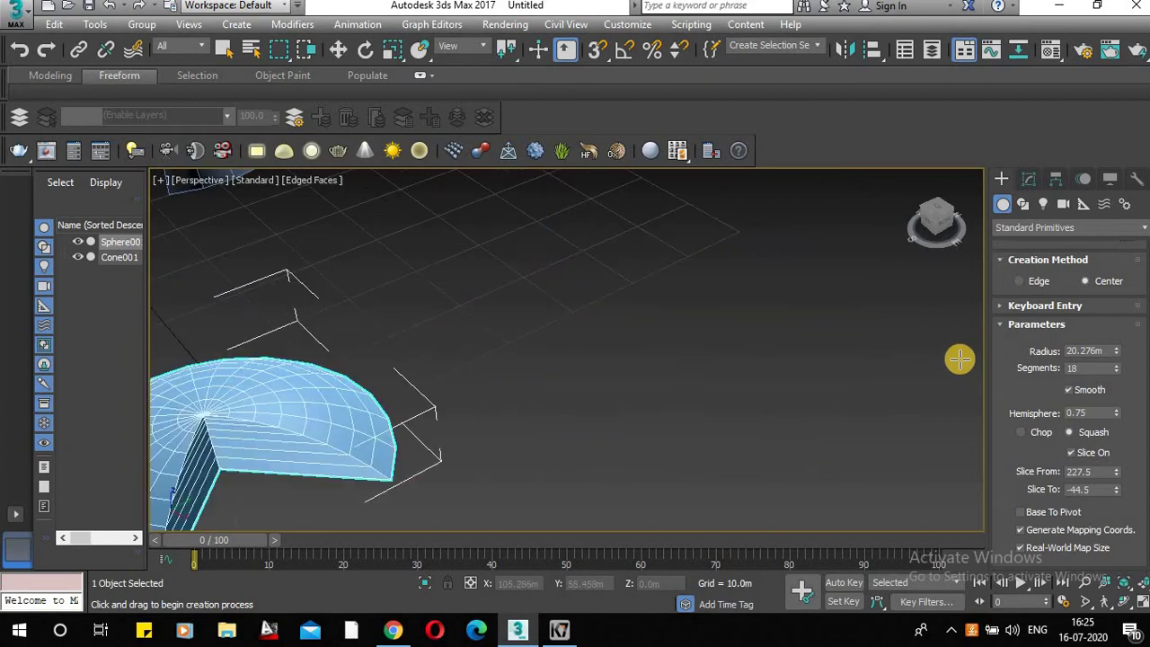
scroll(912, 371, "down", 6)
scroll(1114, 285, "up", 4)
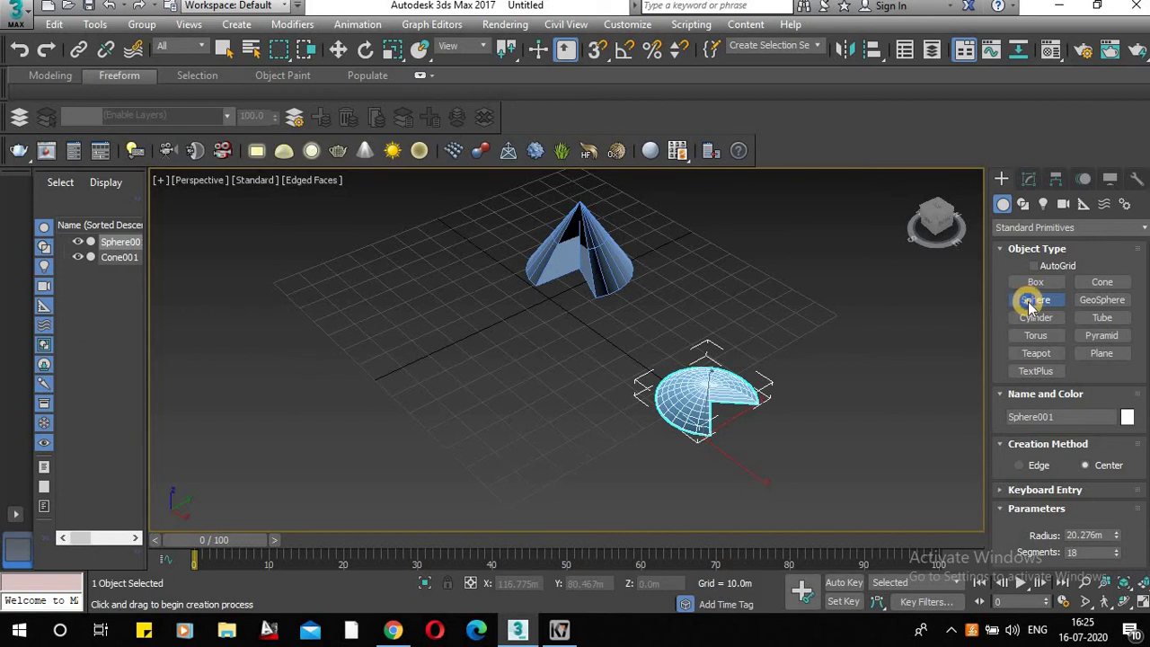
Create a GeoSphere with a radius of about 19.9 m beside the sliced sphere and compare the two meshes up close
left_click(1100, 301)
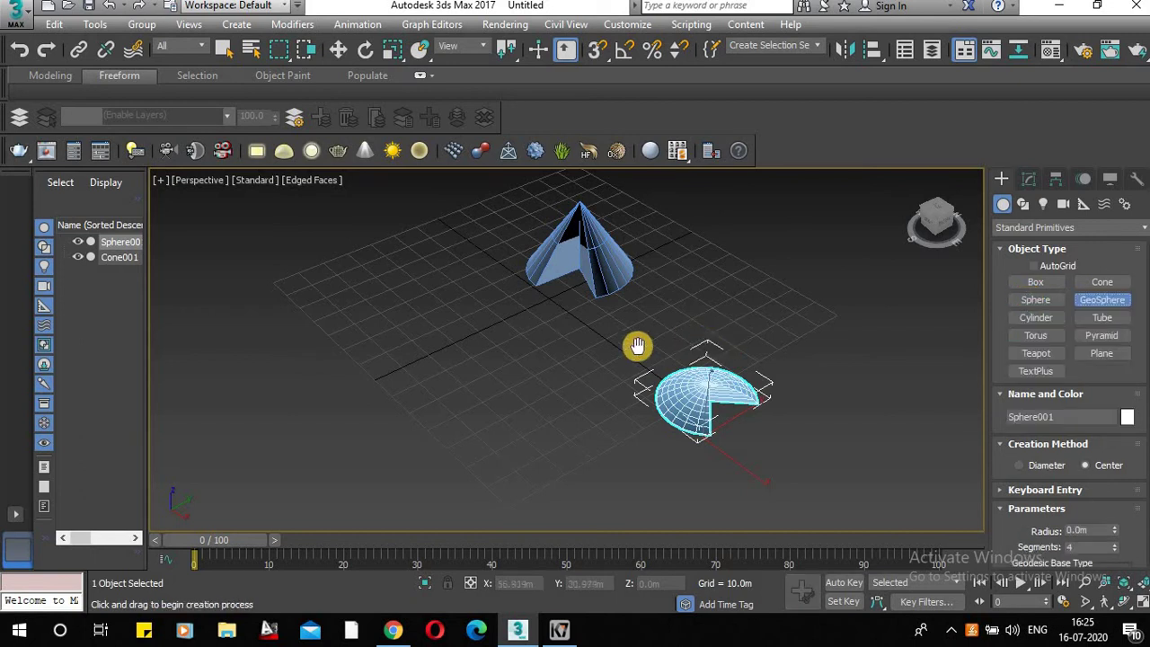
middle_click_drag(637, 345, 431, 335)
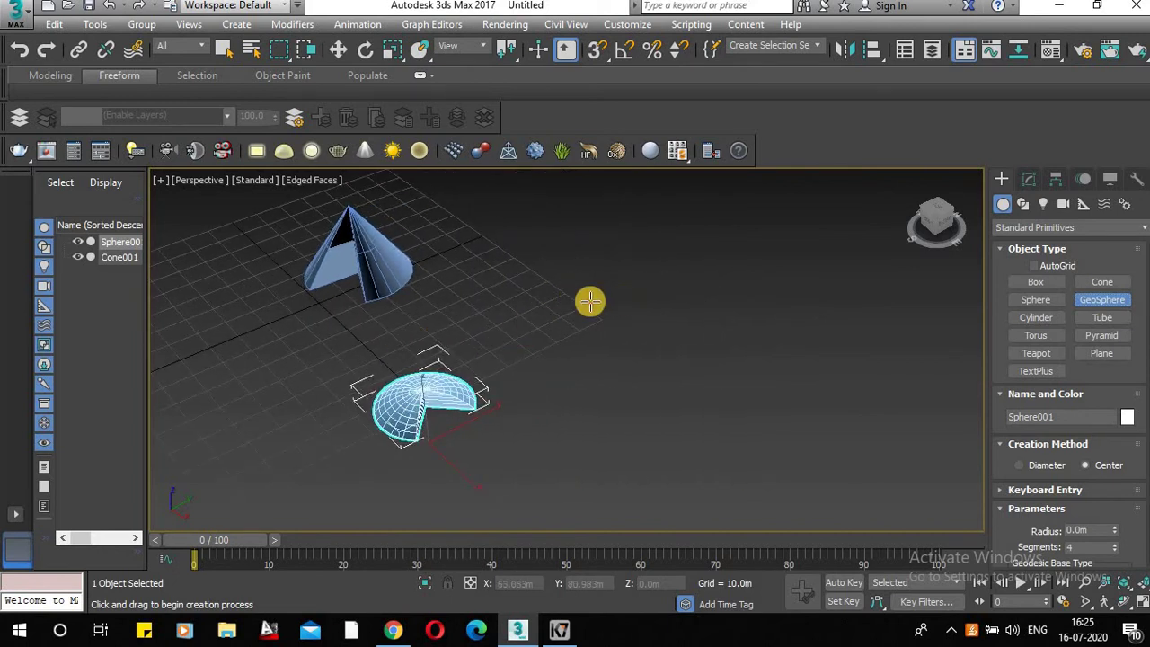
left_click_drag(591, 301, 643, 321)
scroll(597, 305, "up", 4)
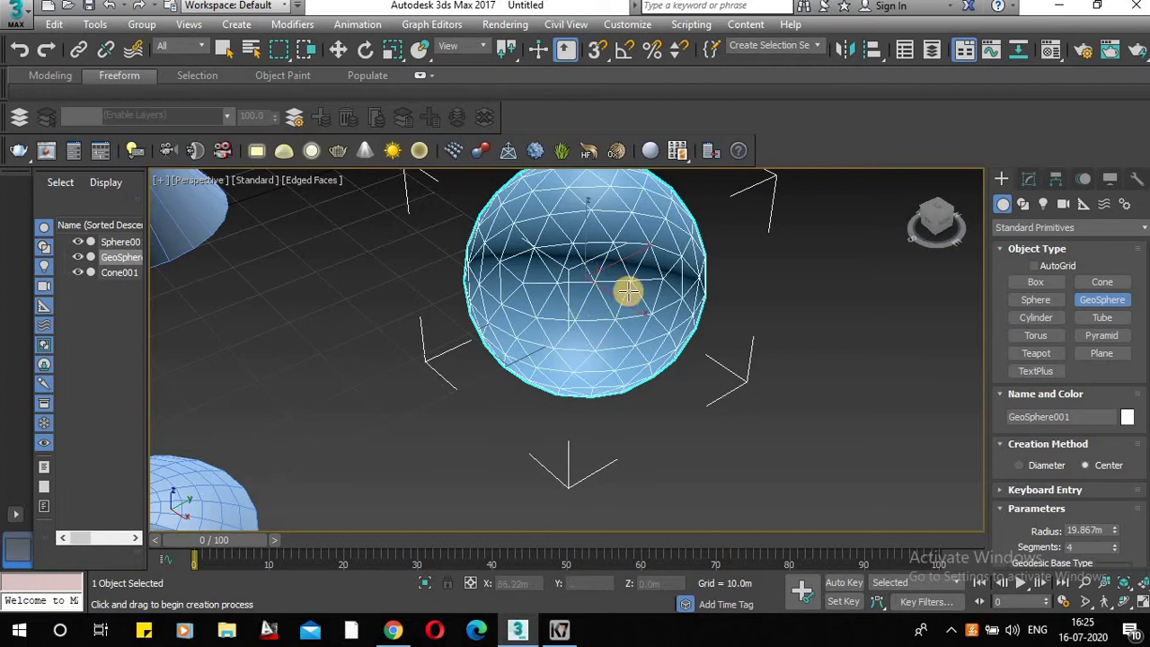
scroll(396, 335, "up", 5)
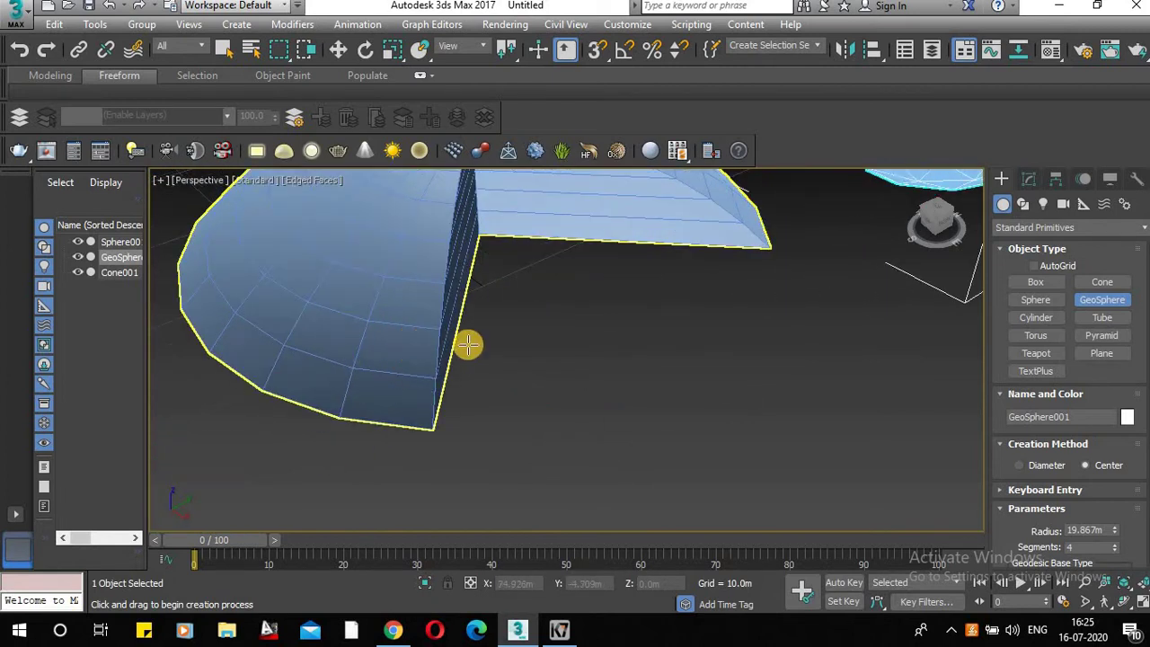
middle_click_drag(468, 345, 414, 367, "alt")
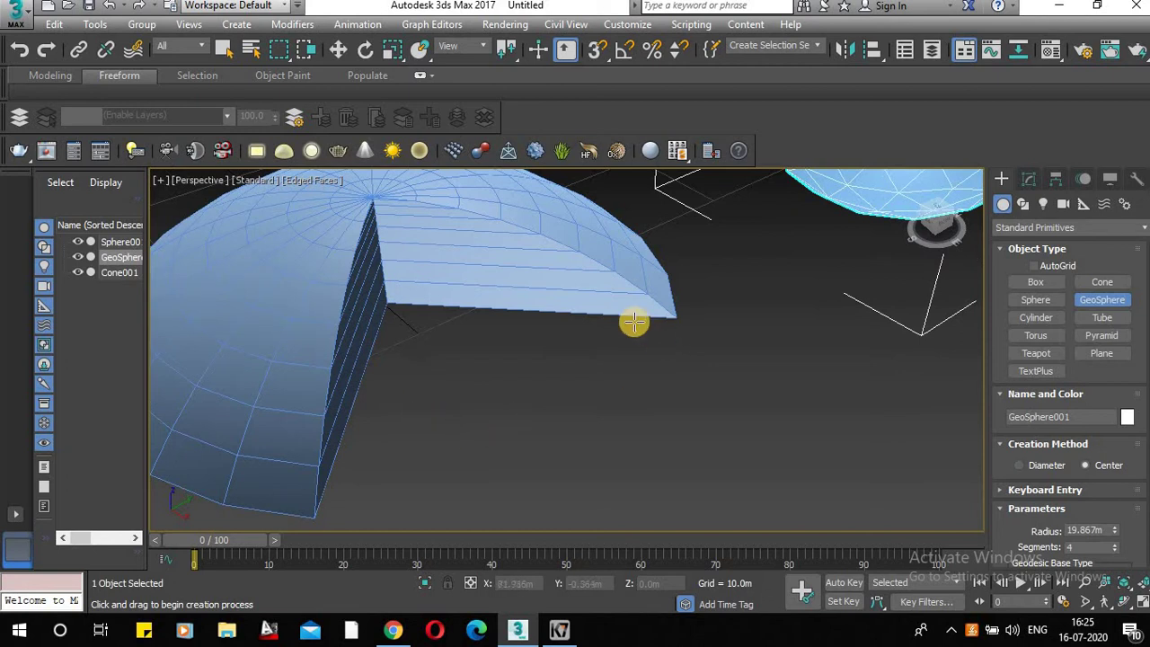
middle_click_drag(760, 306, 615, 264, "alt")
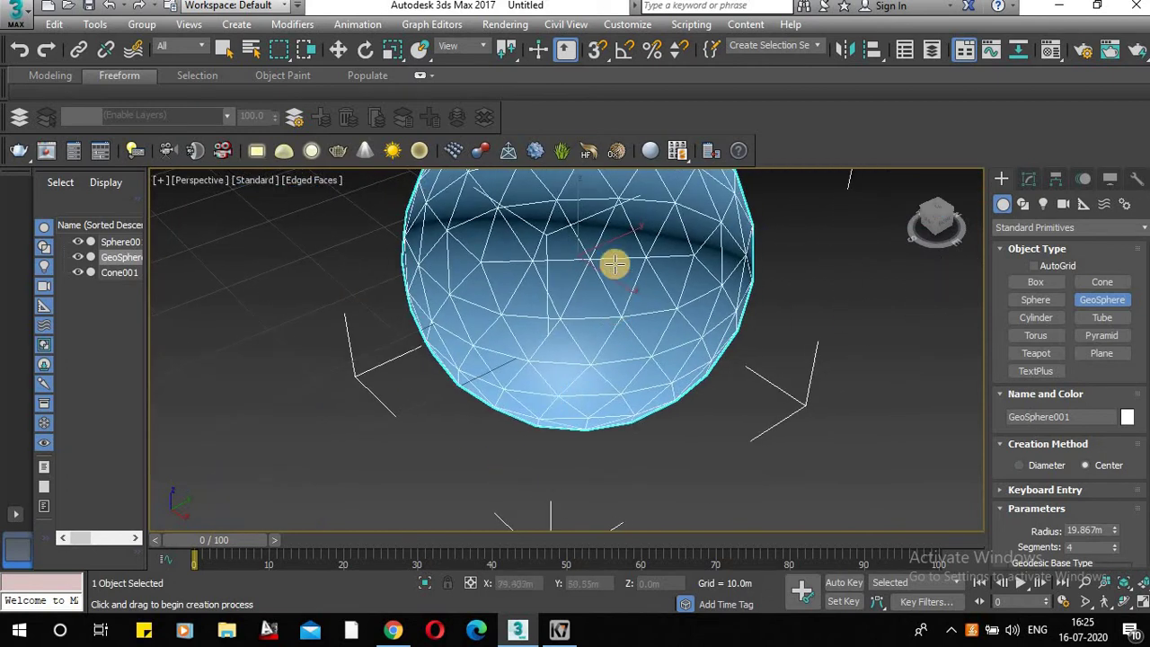
scroll(615, 263, "up", 3)
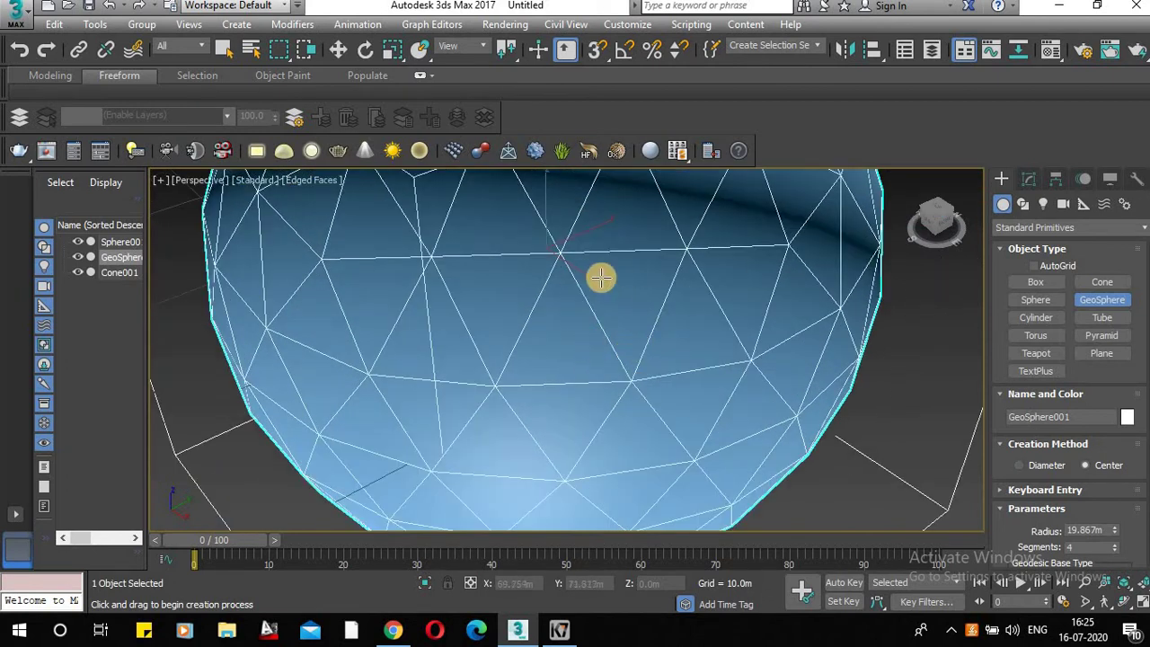
scroll(601, 277, "down", 3)
scroll(550, 291, "down", 3)
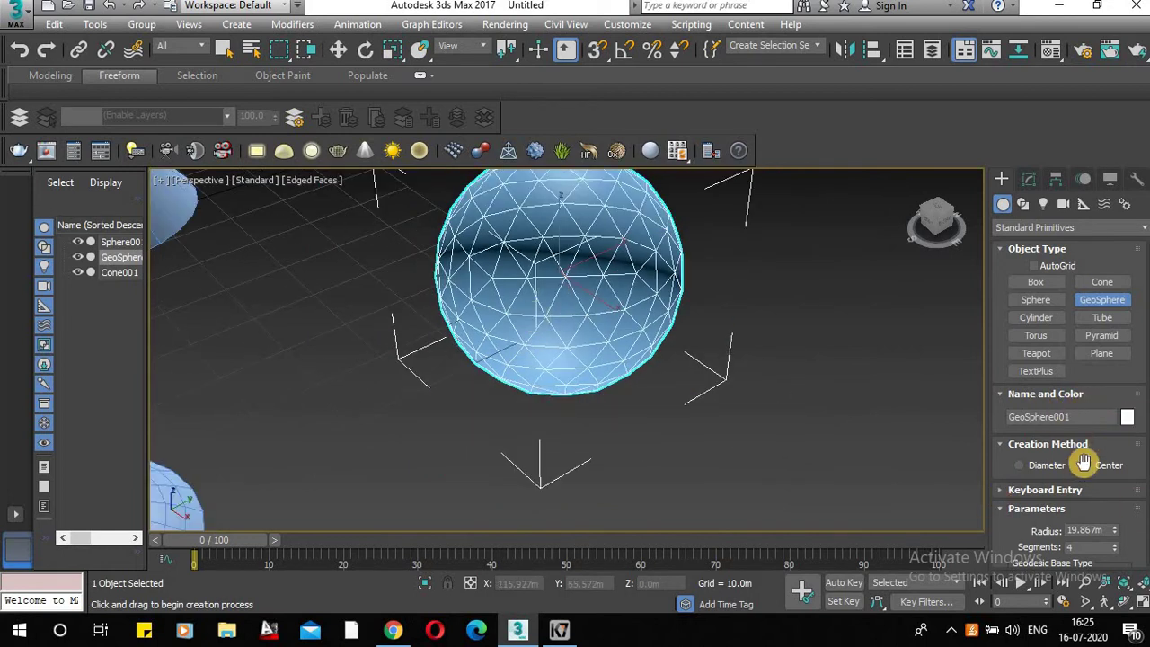
Set the geosphere's Segments to 2 and toggle Smooth off and on to compare the shading, leaving it on
scroll(1085, 463, "down", 2)
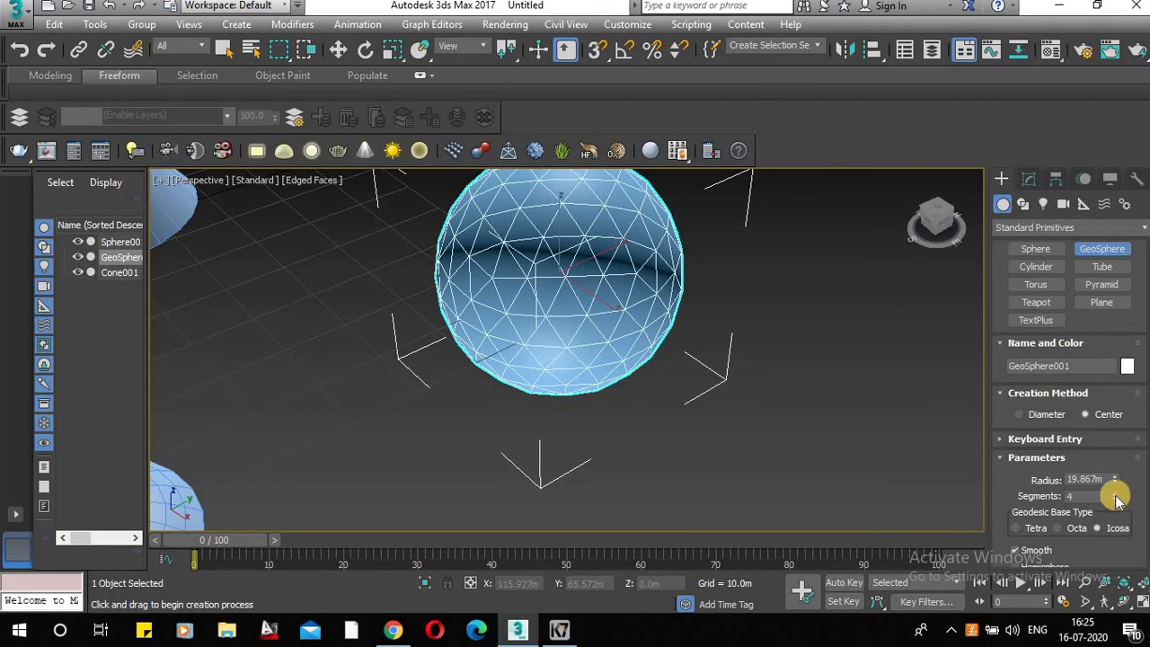
mouse_move(1117, 499)
left_mouse_down()
mouse_move(1117, 464)
mouse_move(1116, 500)
left_mouse_up()
scroll(1112, 460, "down", 3)
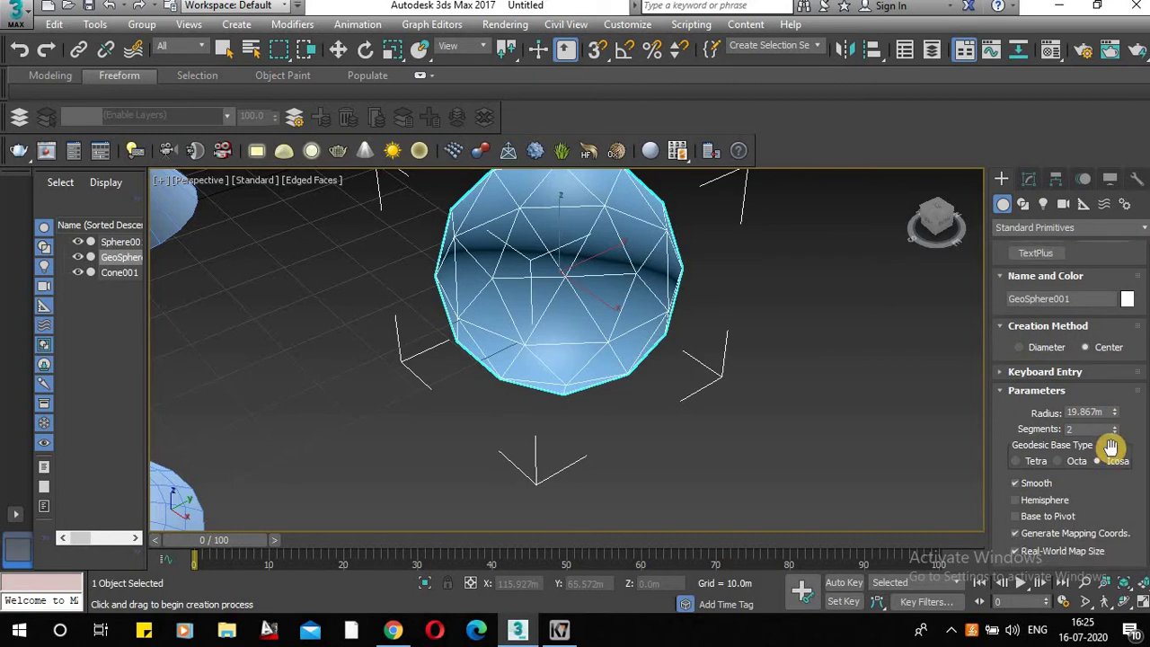
left_click(1017, 484)
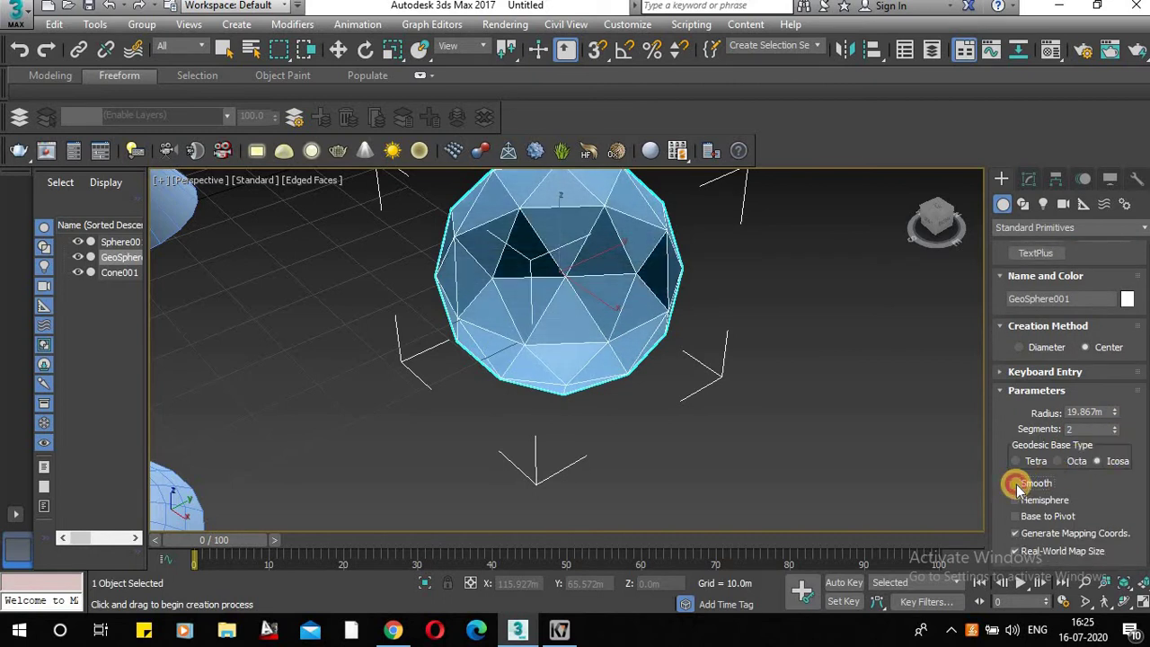
left_click(1016, 484)
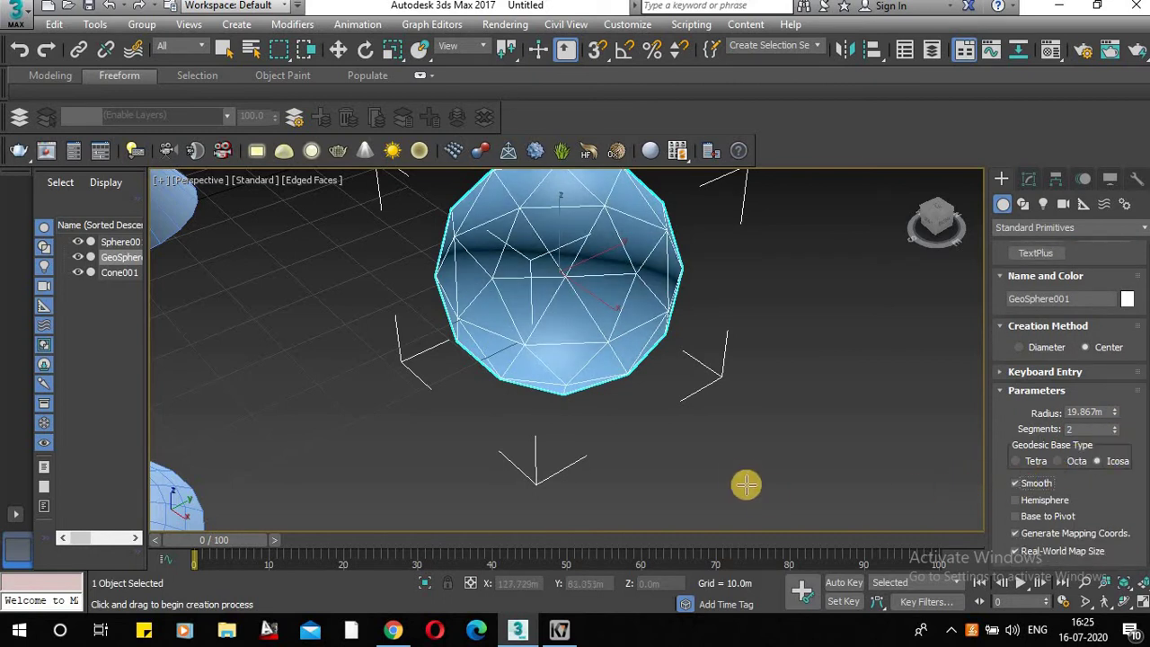
Look at the sliced sphere again for comparison and enable the Hemisphere option on the geosphere
middle_click_drag(790, 372, 803, 317)
scroll(803, 316, "down", 3)
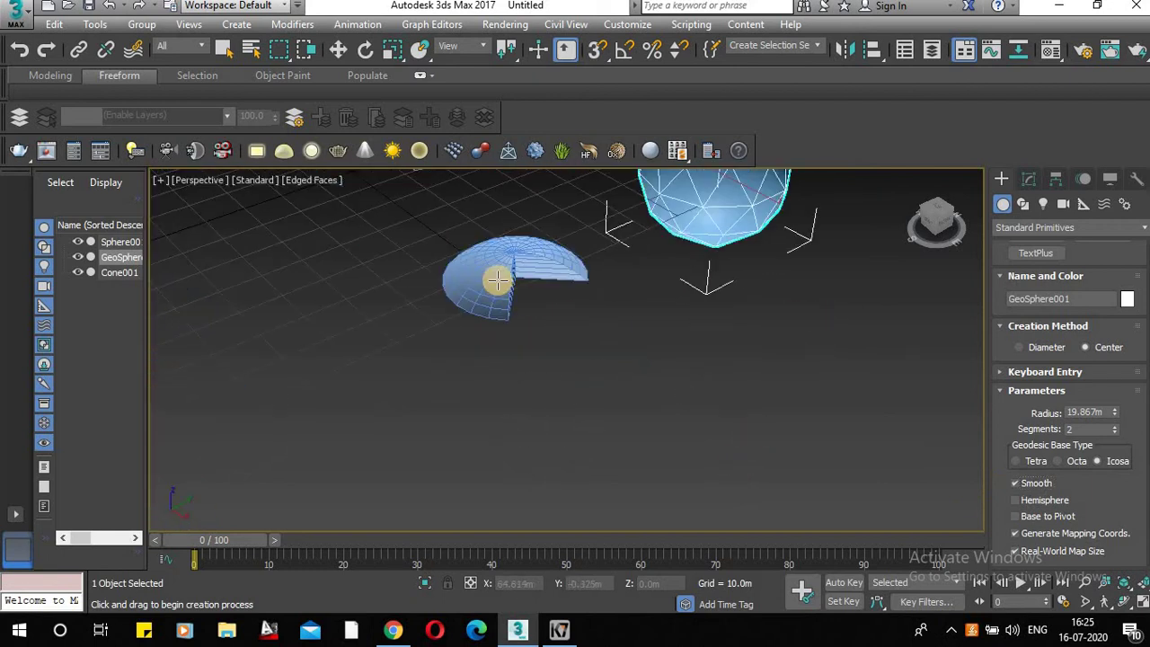
scroll(497, 280, "up", 3)
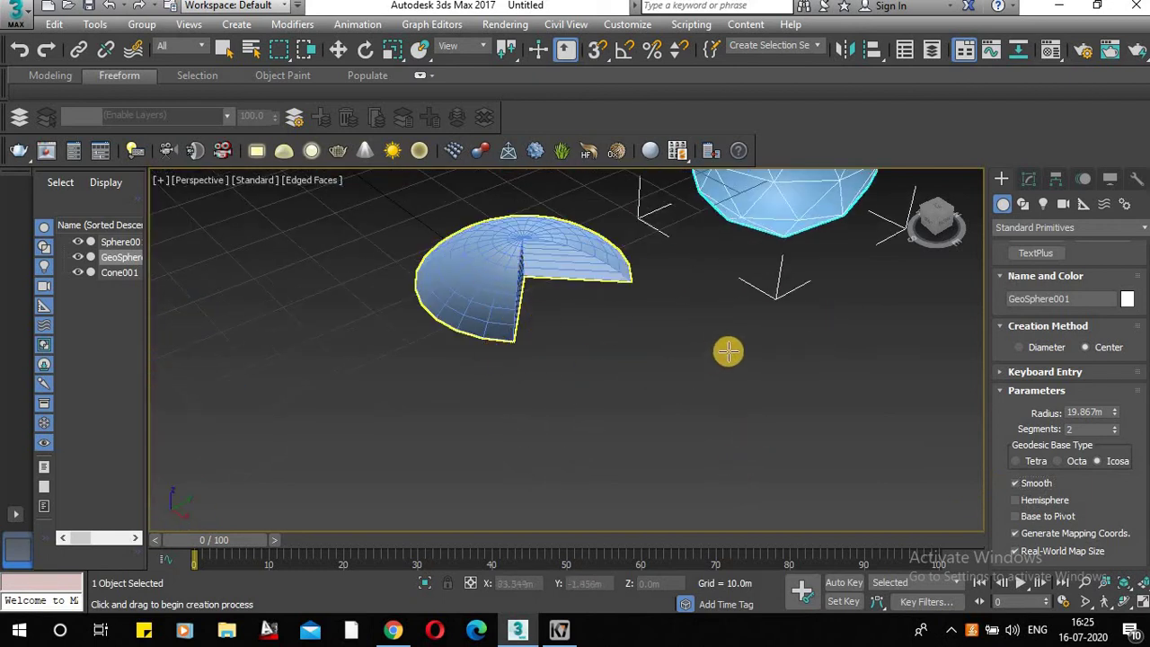
middle_click_drag(657, 394, 478, 466)
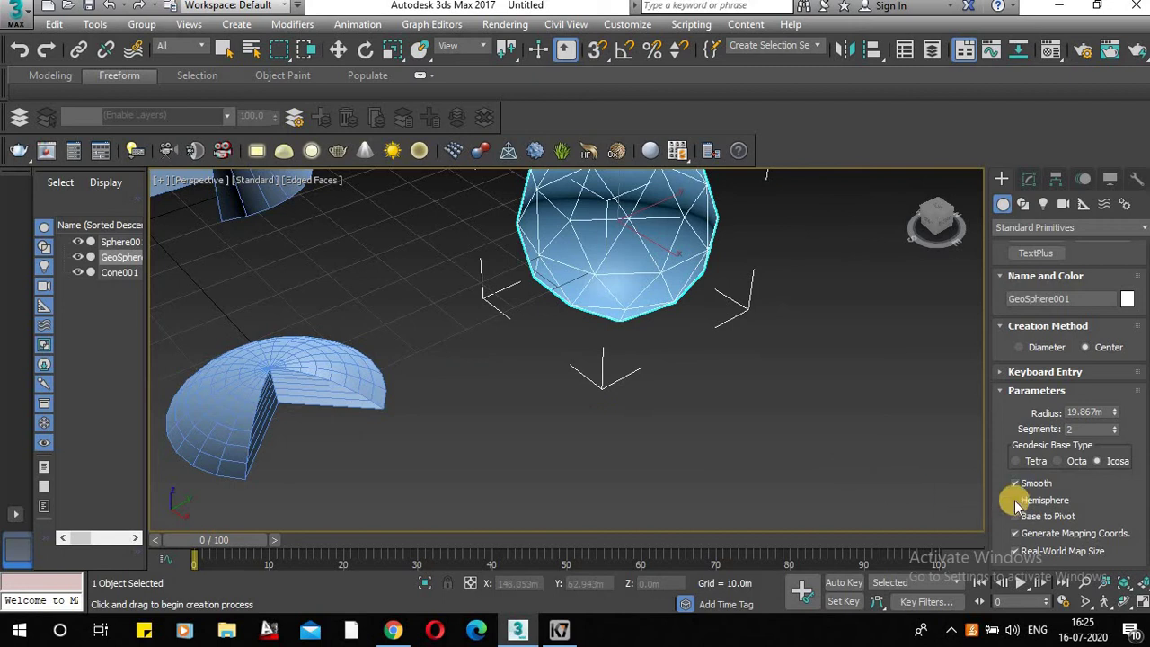
left_click(1015, 500)
key("z")
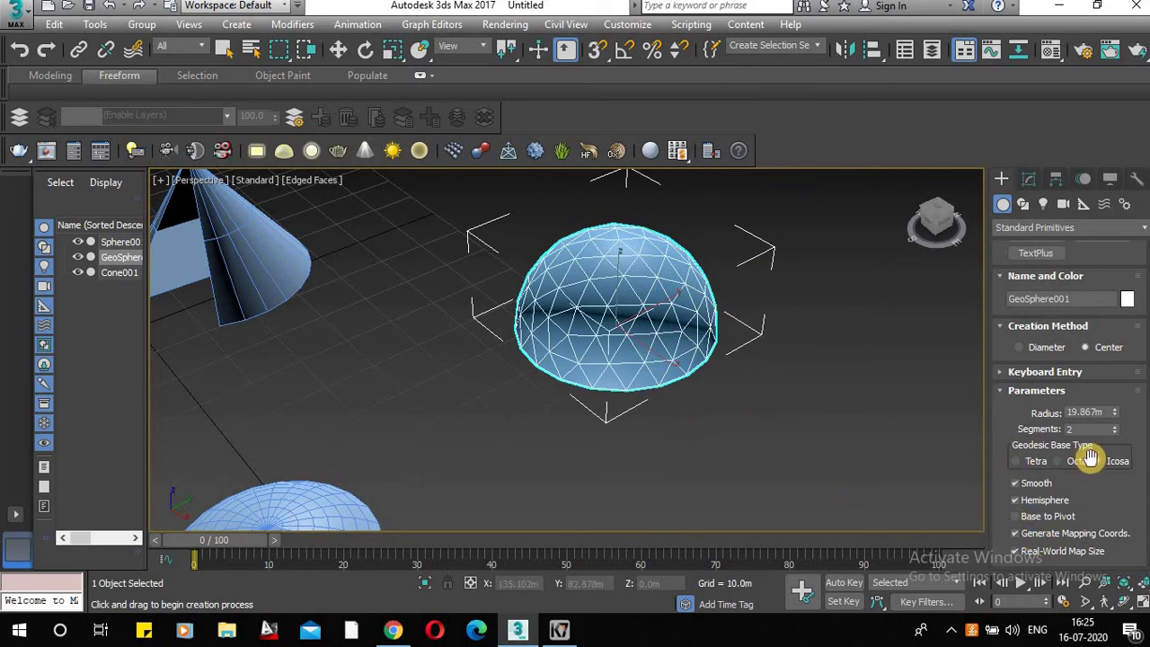
Create a cylinder with a radius of about 31.2 m and a height of about 60.4 m beside the cone
scroll(1090, 458, "up", 3)
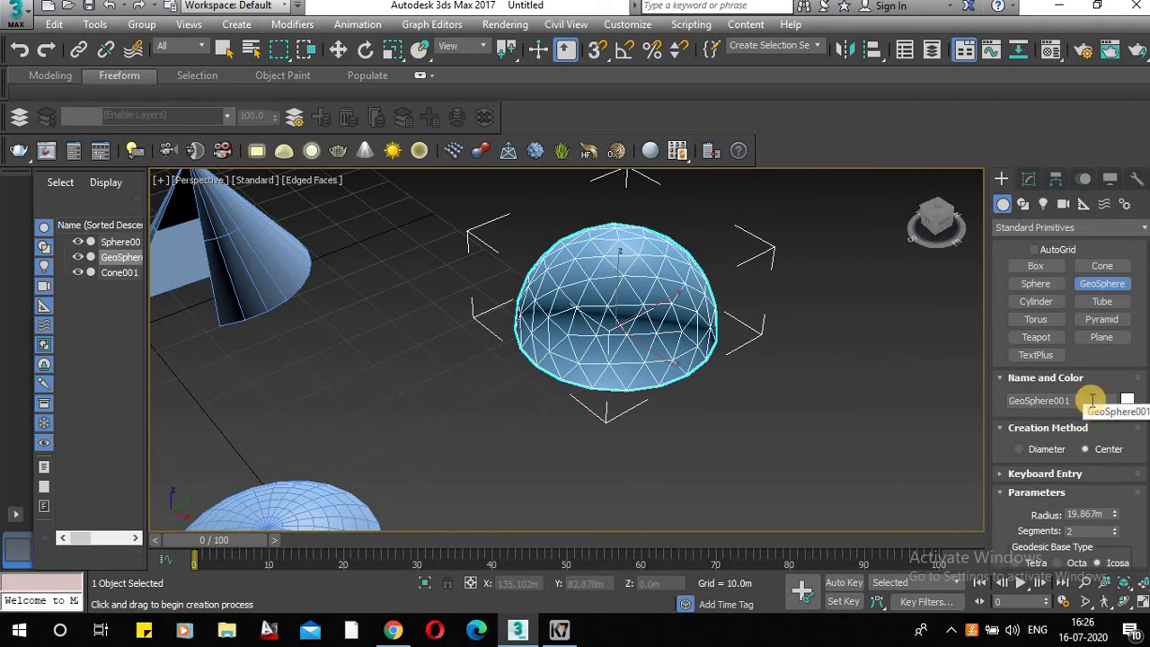
left_click(1045, 301)
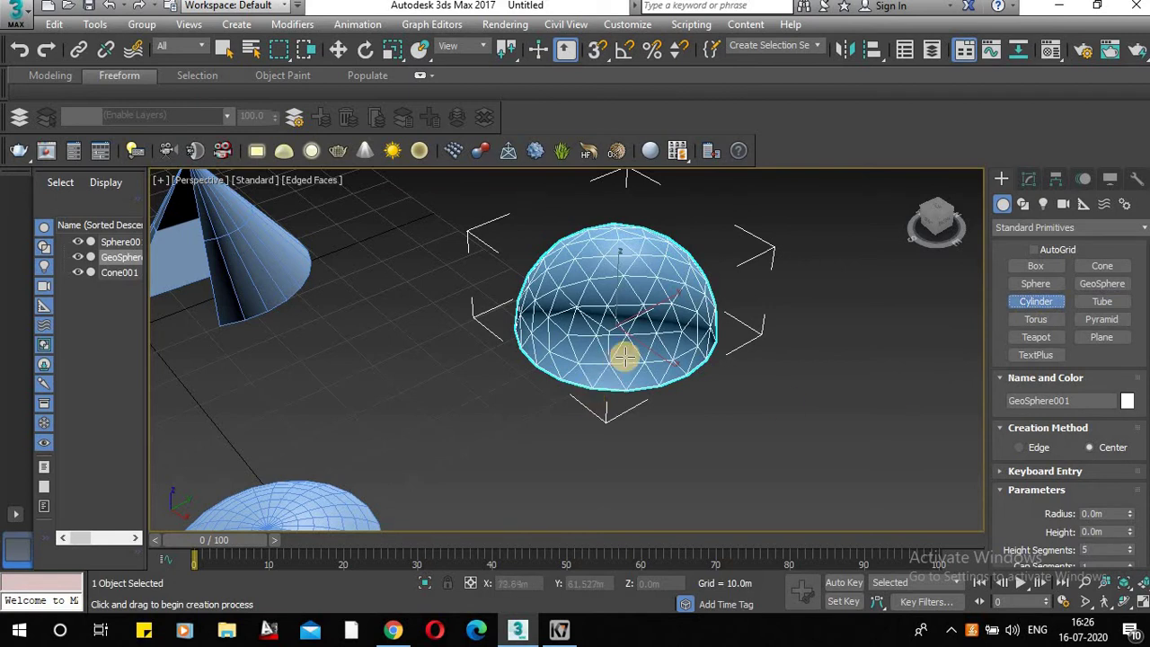
scroll(619, 352, "down", 5)
scroll(536, 391, "up", 5)
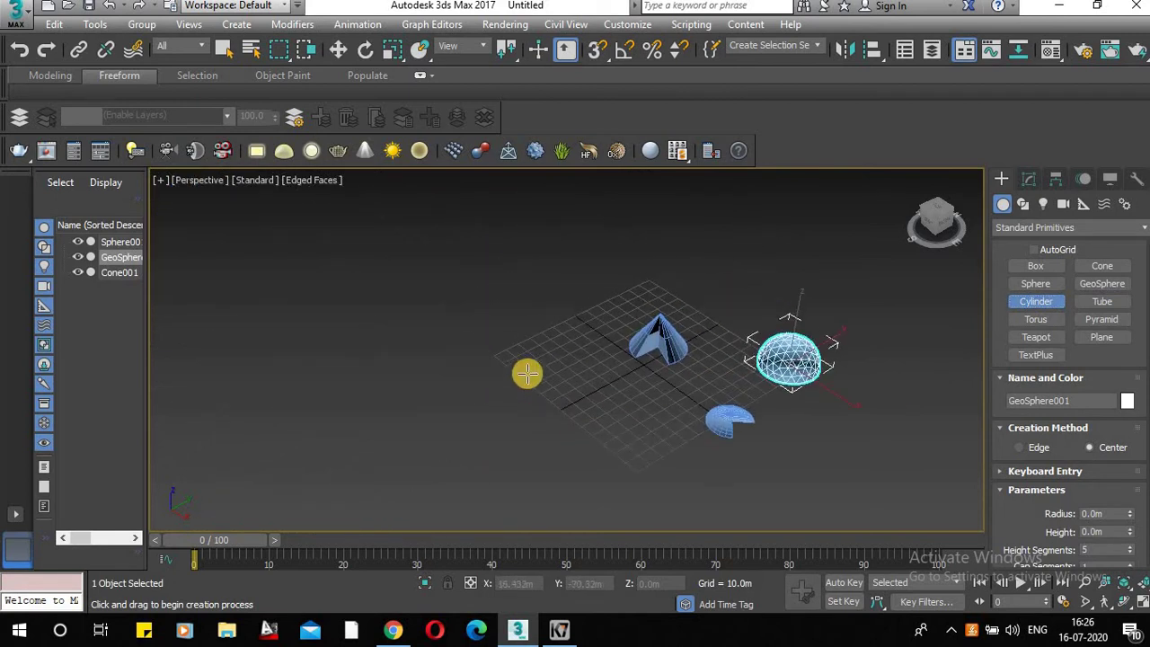
left_click_drag(521, 374, 573, 406)
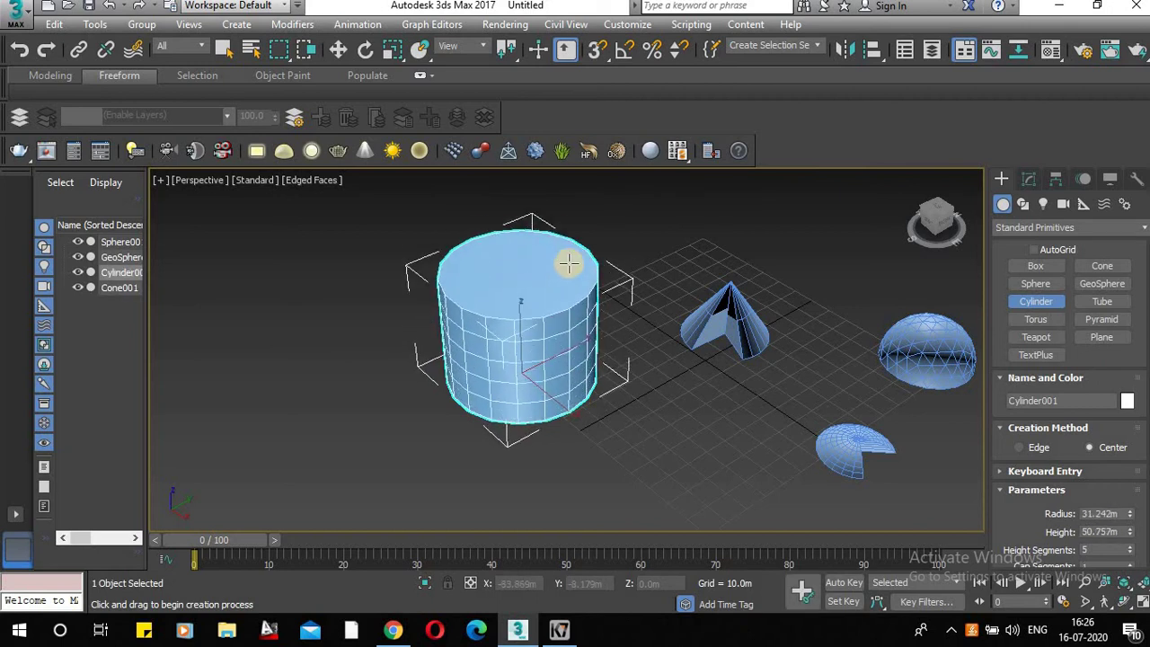
left_click(569, 259)
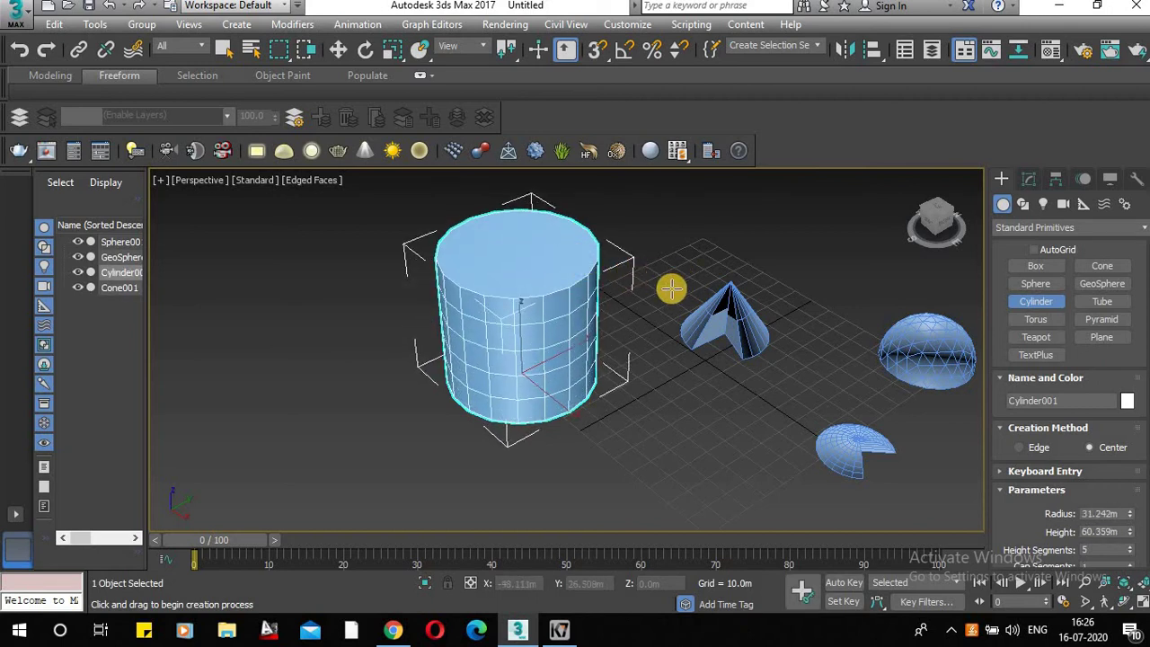
Set the cylinder's Height Segments to 13, Cap Segments to 7 and Sides to 9
middle_click_drag(829, 236, 722, 259)
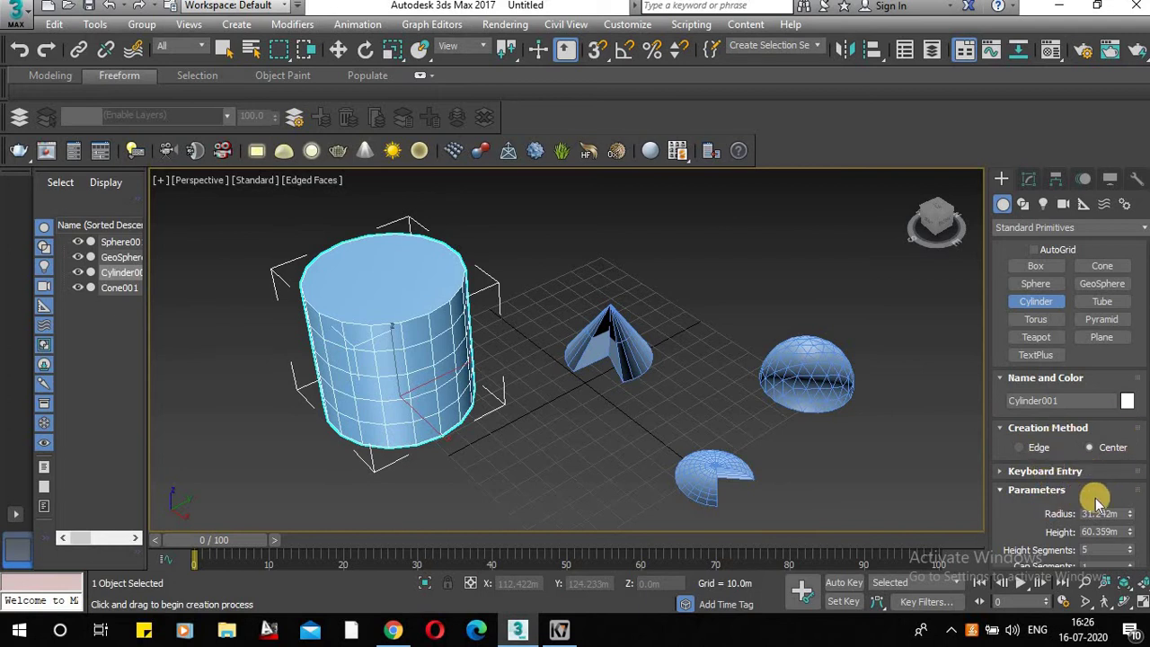
scroll(1089, 492, "down", 1)
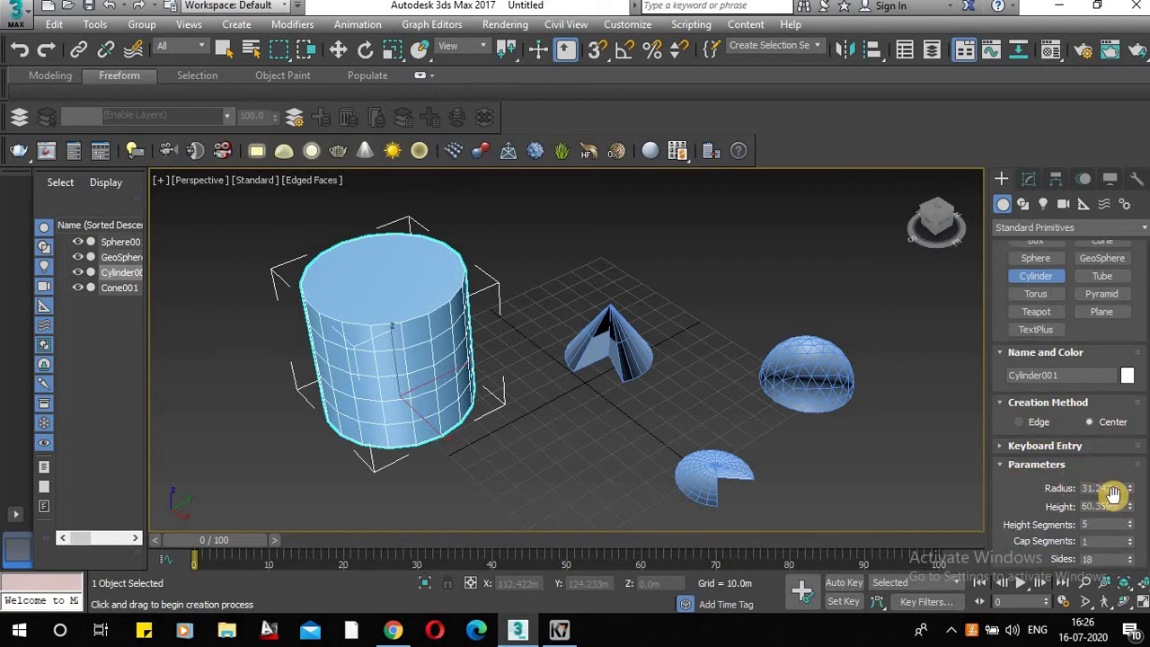
scroll(1114, 493, "down", 1)
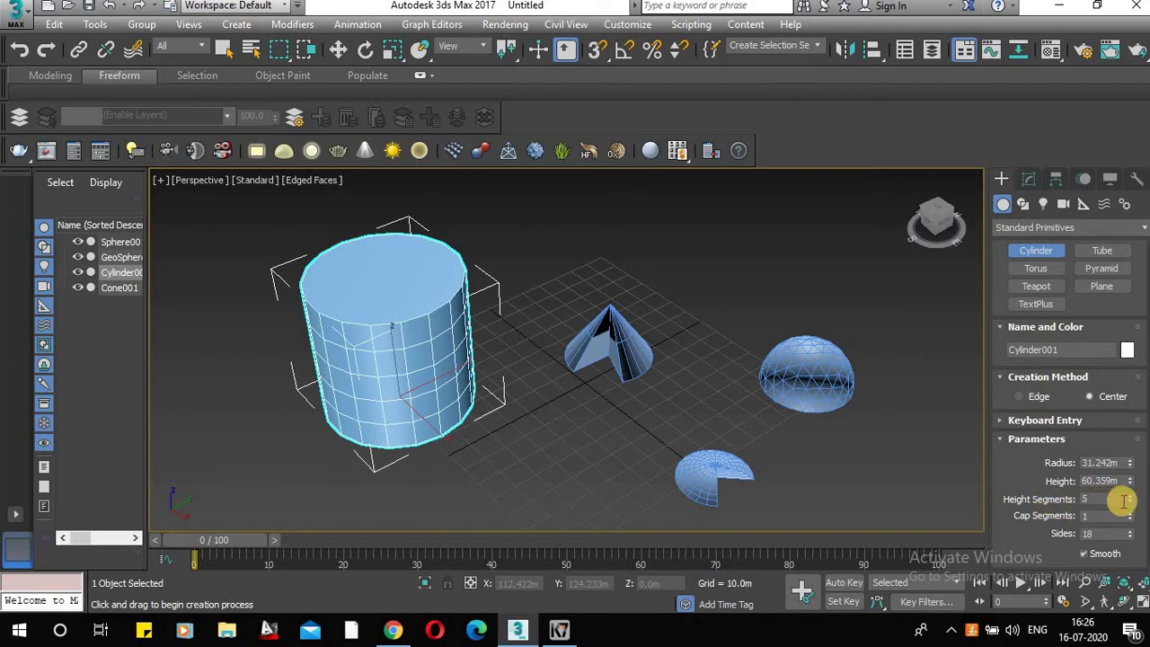
left_click_drag(1127, 494, 1133, 528)
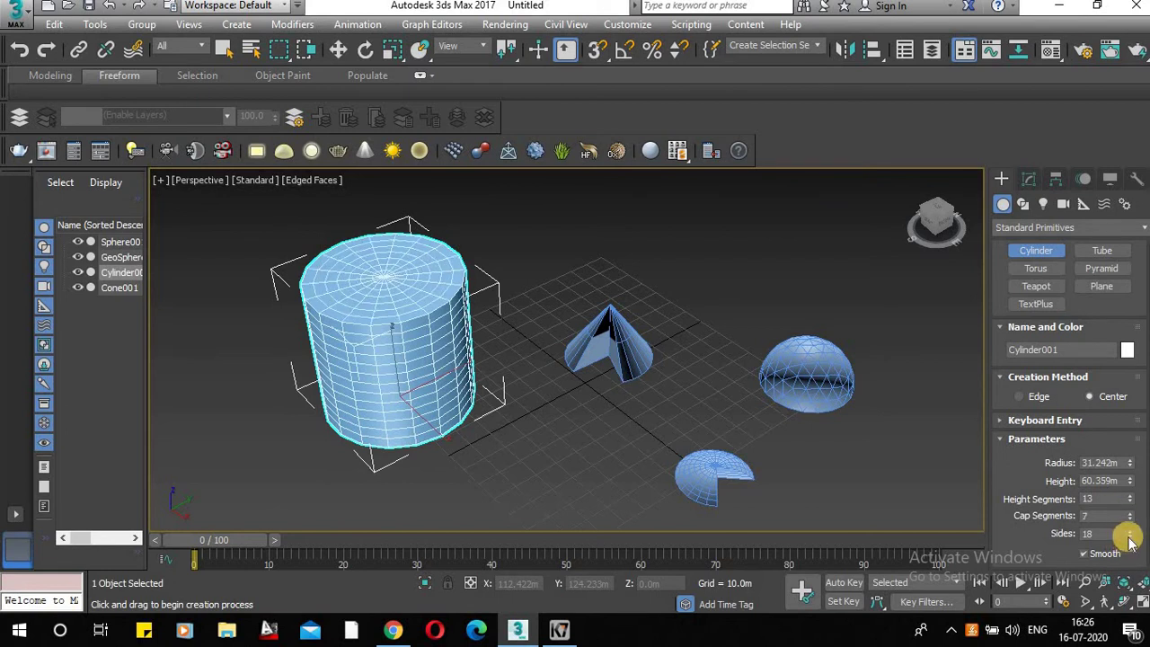
mouse_move(1131, 539)
left_mouse_down()
mouse_move(1132, 558)
mouse_move(1132, 542)
left_mouse_up()
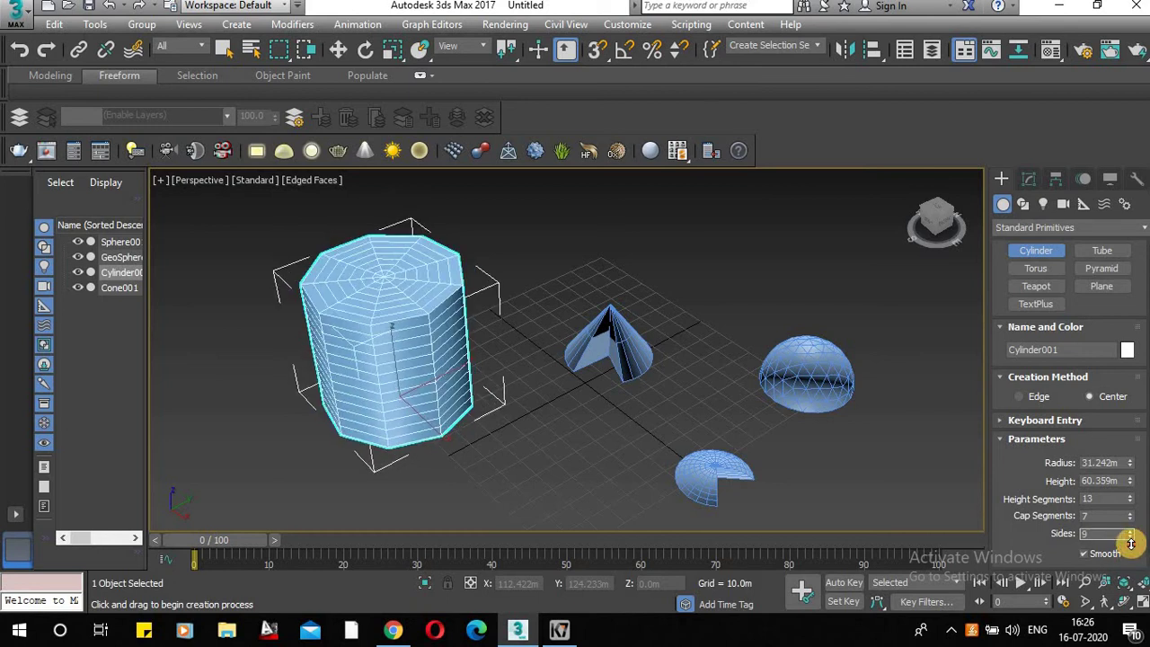
Toggle the cylinder's Smooth option off and on to compare the shading and try its Slice On option
left_click(1090, 557)
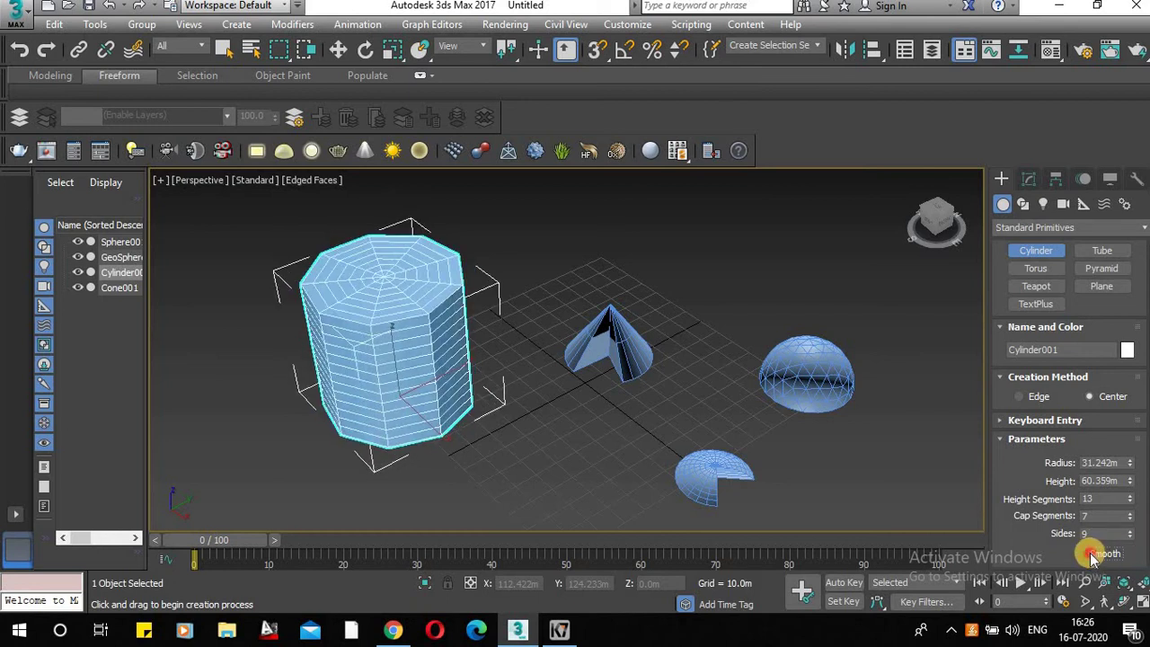
left_click(1091, 557)
scroll(1122, 499, "down", 3)
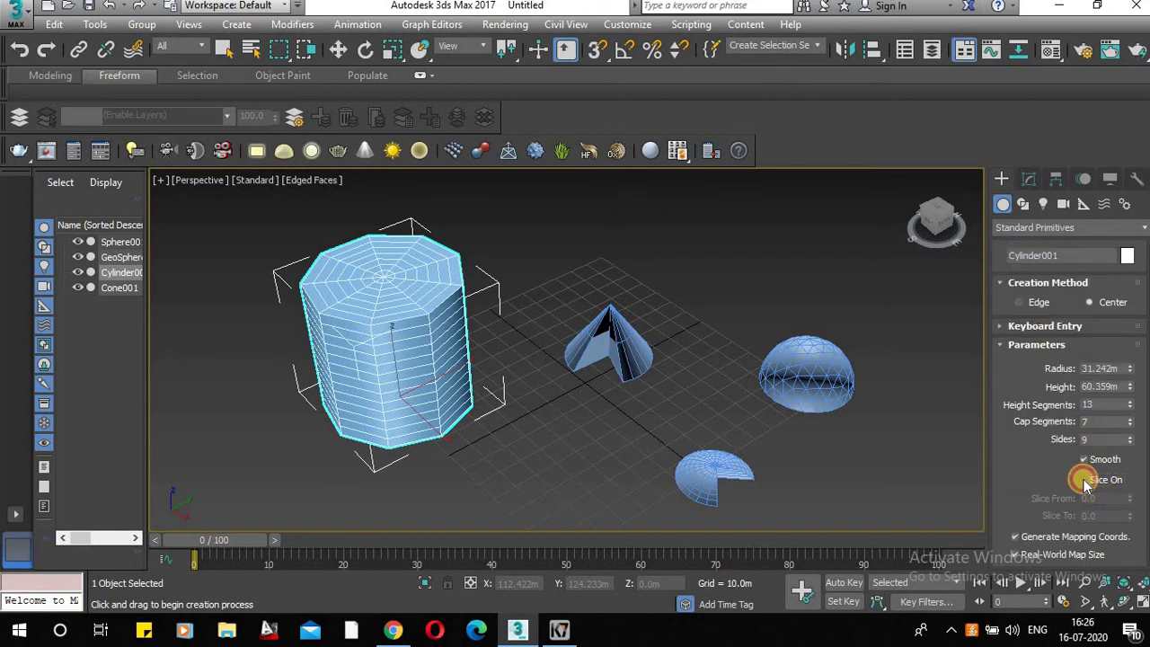
left_click(1085, 482)
scroll(1074, 471, "up", 5)
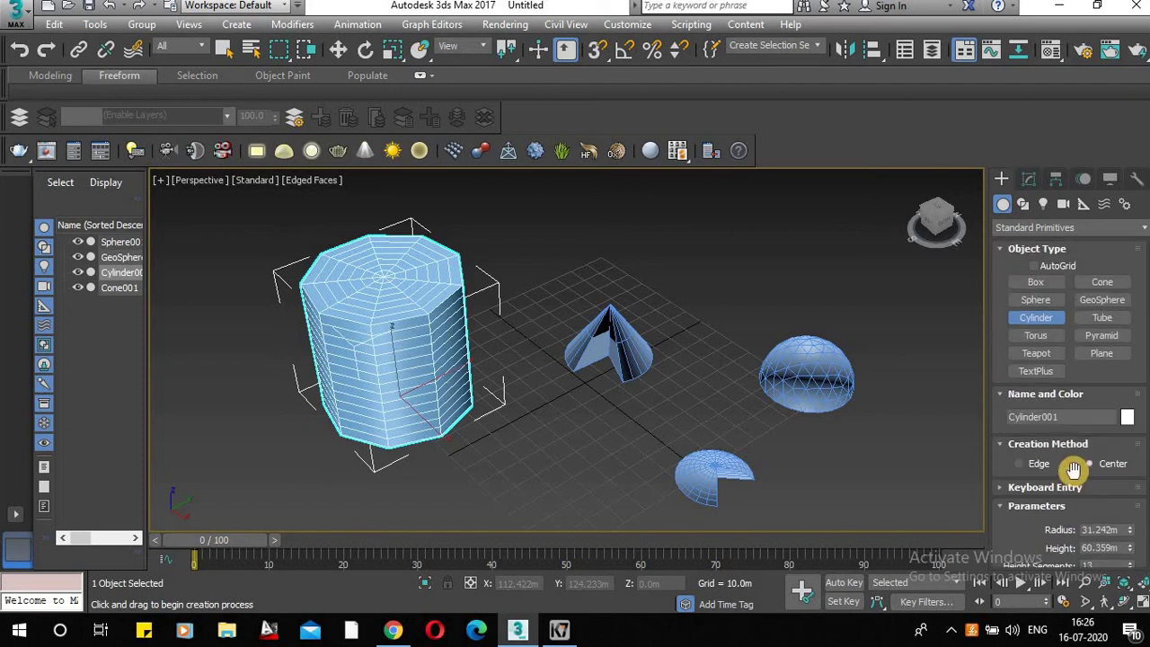
Draw a tube's ring base behind the cone with Radius 1 about 39.4 m and Radius 2 about 23.1 m
left_click(1099, 319)
scroll(663, 328, "down", 7)
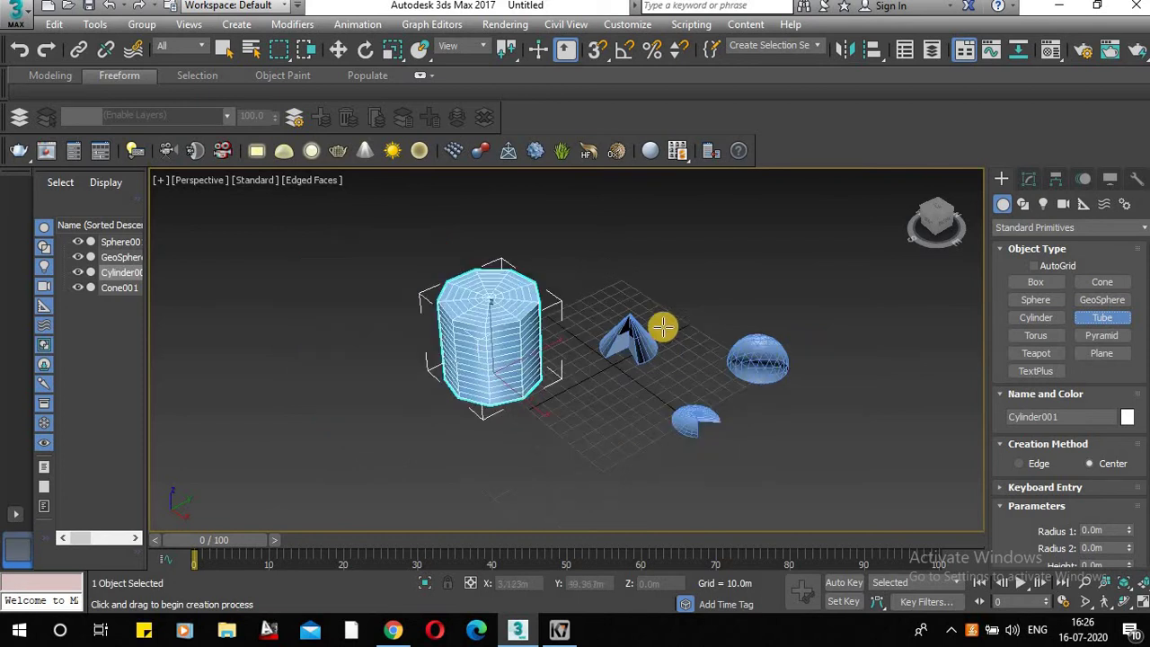
middle_click_drag(572, 334, 543, 435)
scroll(588, 372, "up", 4)
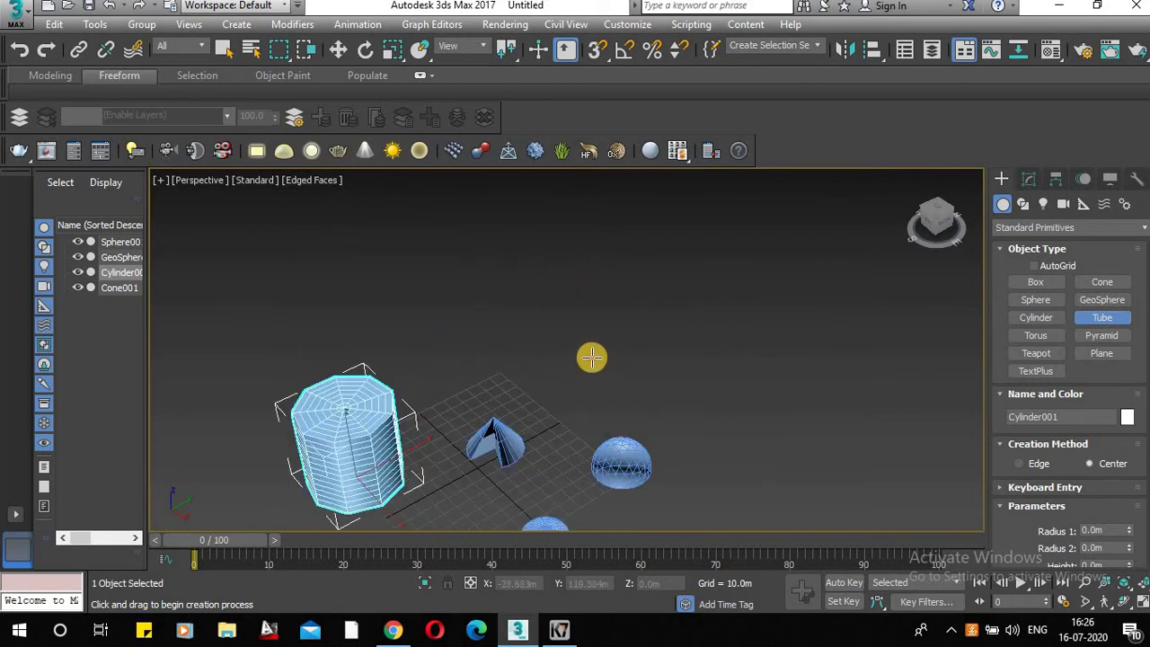
left_click_drag(596, 352, 624, 373)
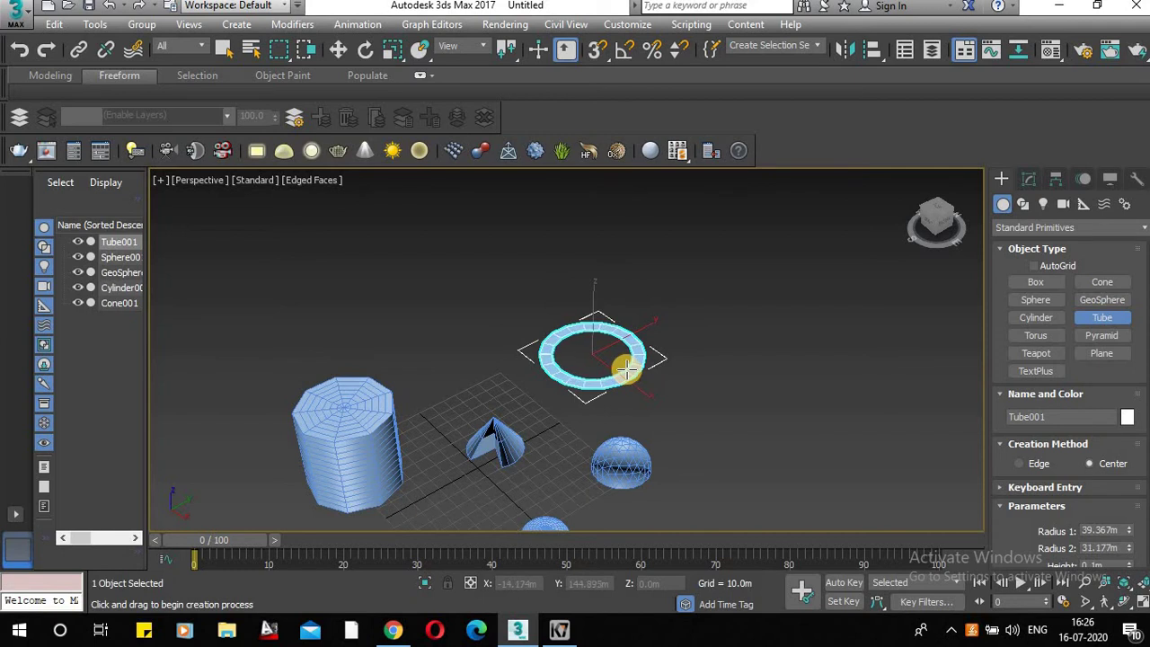
scroll(626, 369, "up", 3)
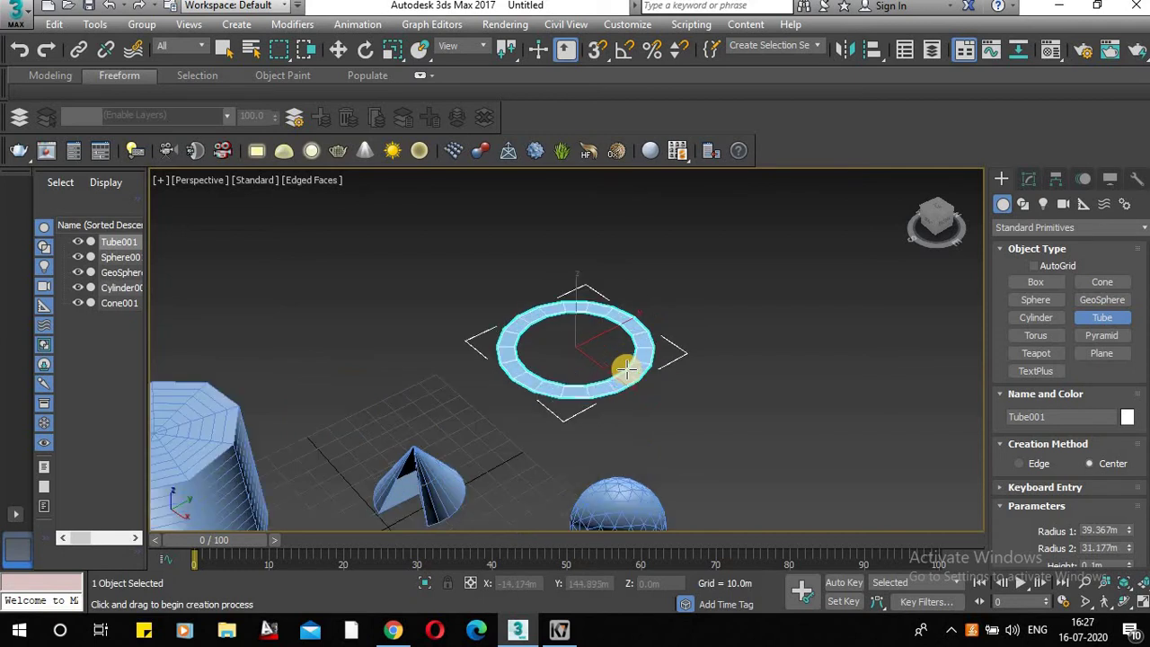
scroll(626, 369, "up", 3)
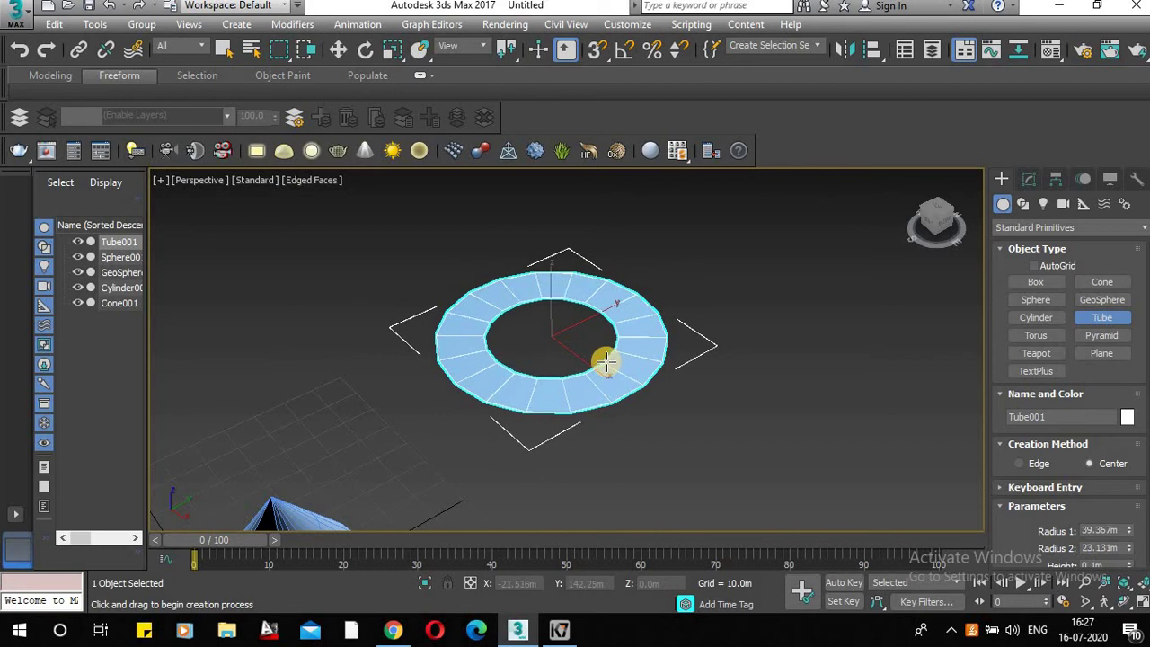
left_click(606, 361)
Raise the tube to a height of about 74.5 m and review its segment, side, smoothing and slice parameters
scroll(606, 361, "down", 5)
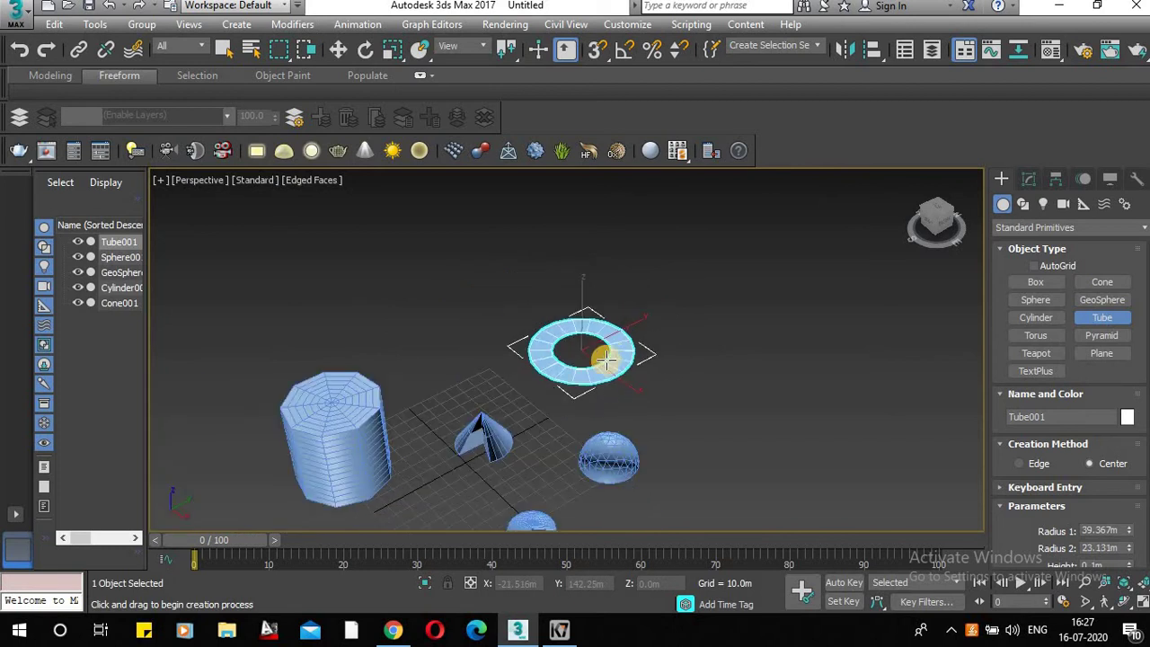
middle_click_drag(631, 288, 623, 338)
left_click(632, 262)
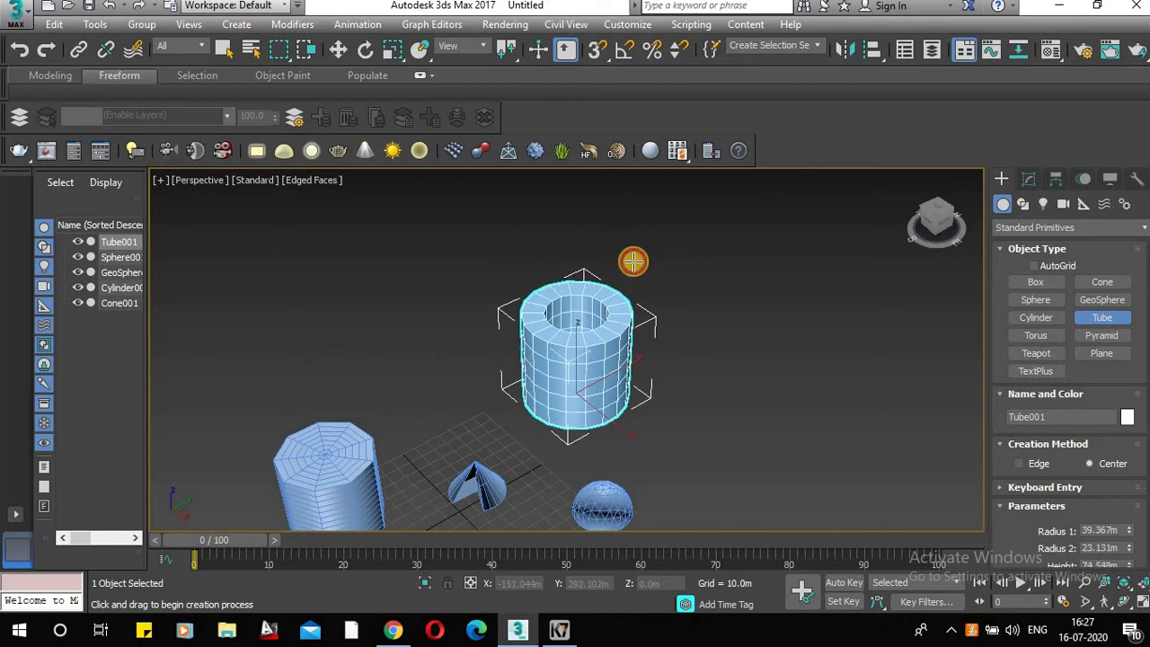
middle_click_drag(799, 371, 792, 350)
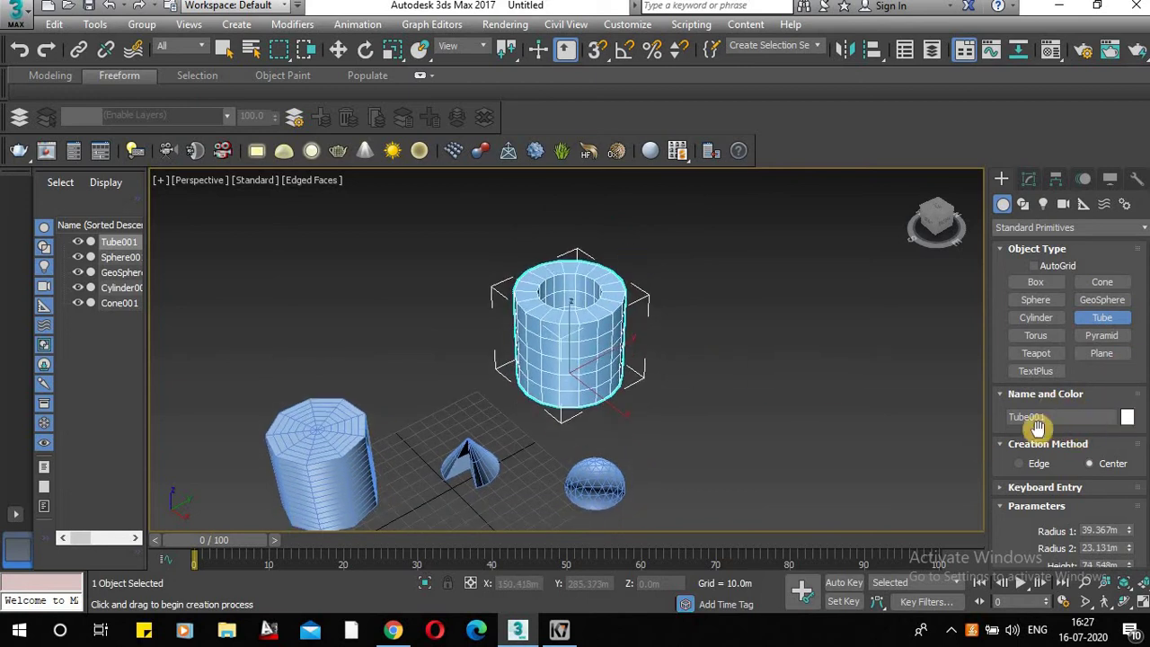
scroll(1097, 465, "down", 3)
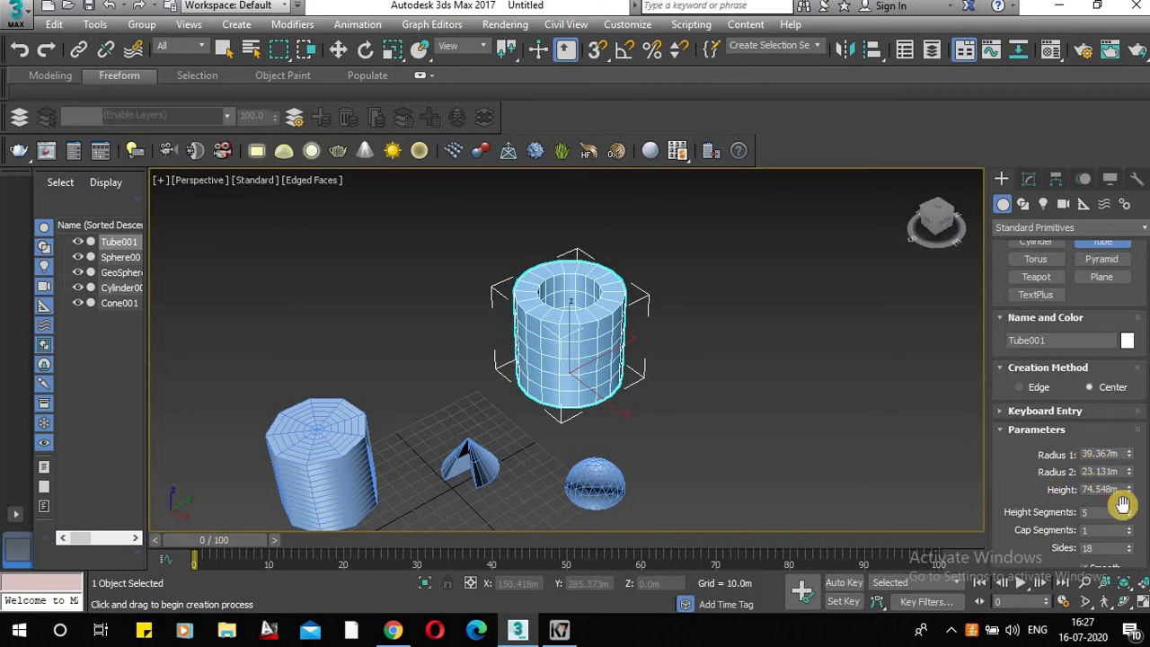
scroll(1123, 503, "down", 1)
scroll(1113, 494, "down", 1)
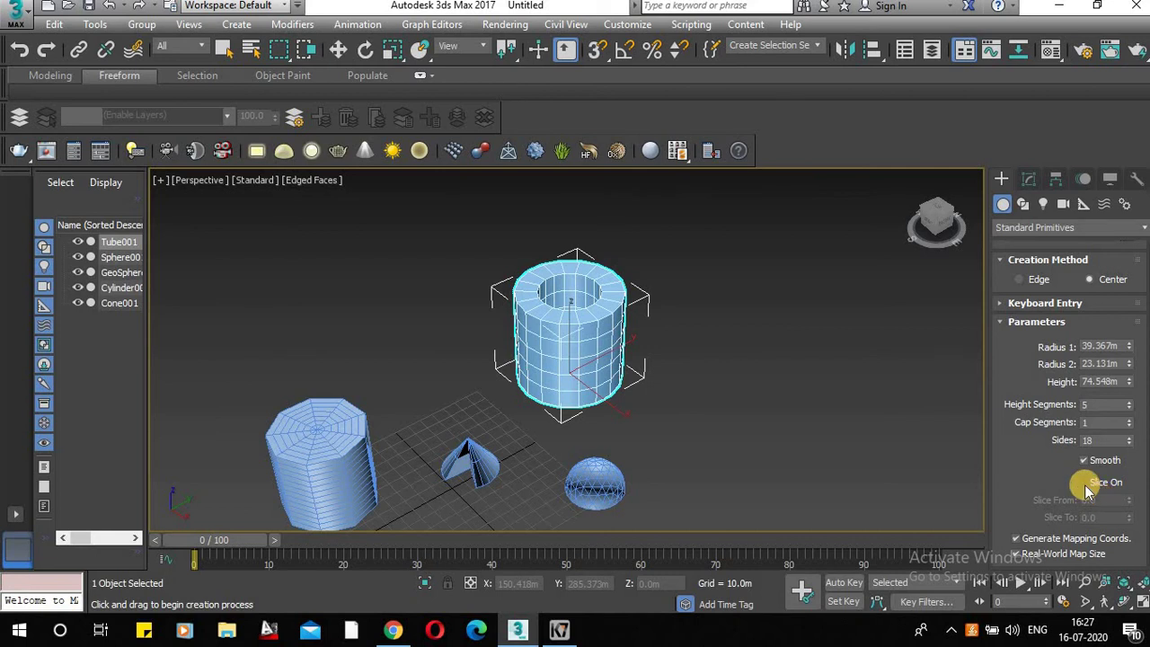
scroll(1070, 458, "up", 3)
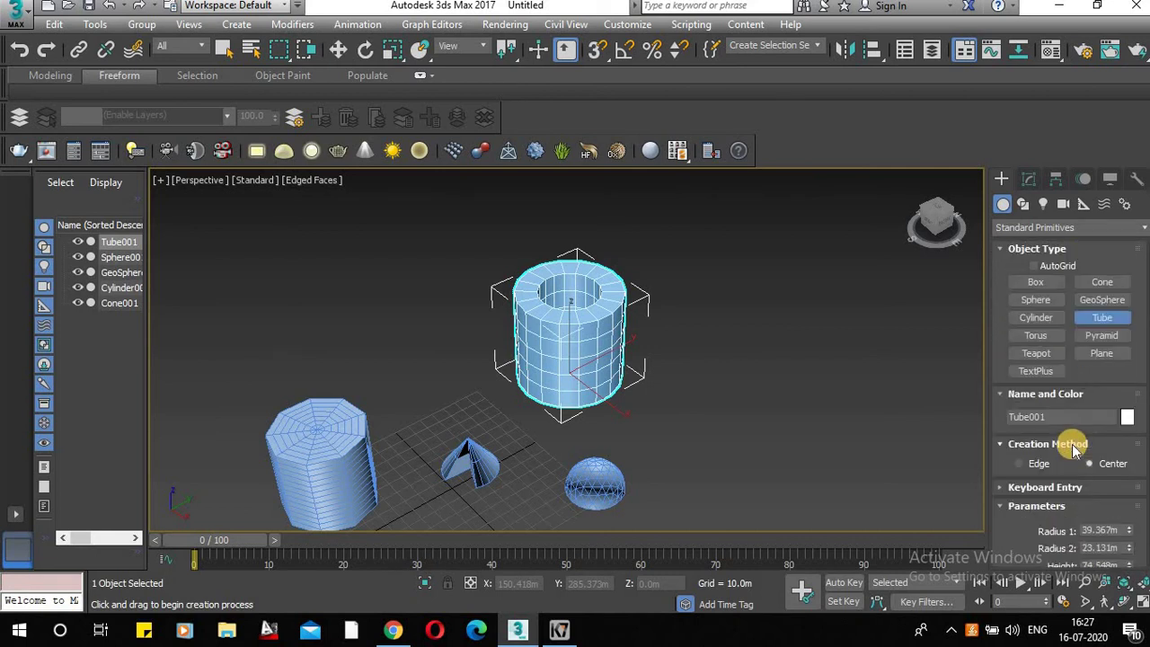
Create a torus beside the tube with Radius 1 about 72 m and Radius 2 about 12.5 m
left_click(1042, 340)
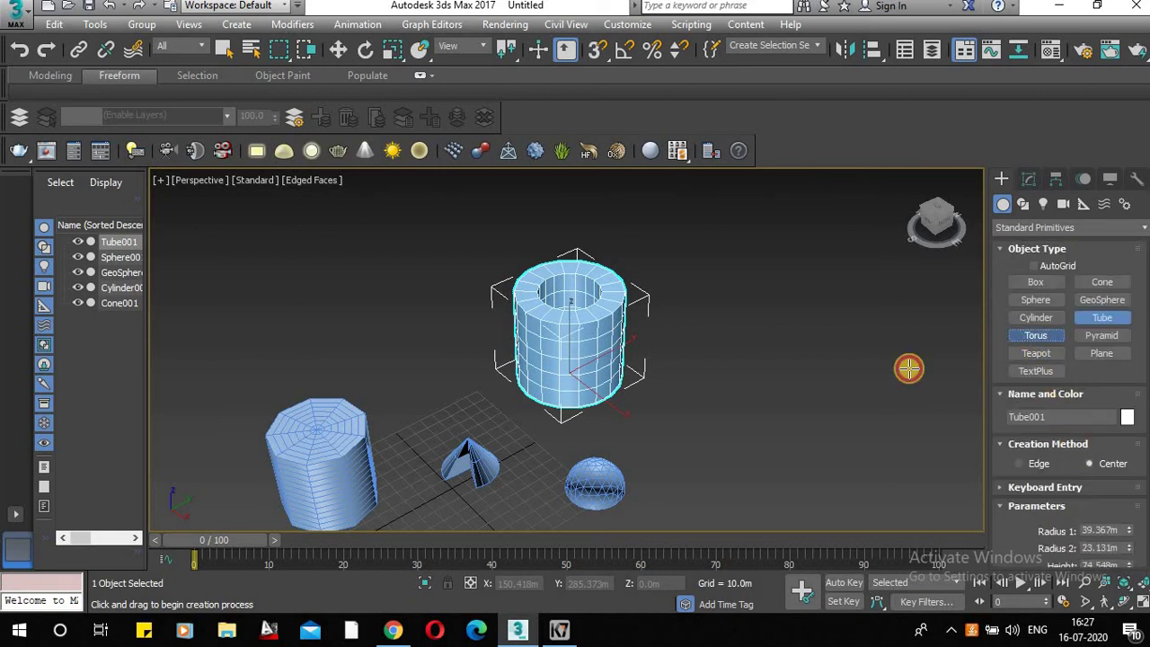
scroll(642, 370, "down", 4)
middle_click_drag(791, 432, 506, 418)
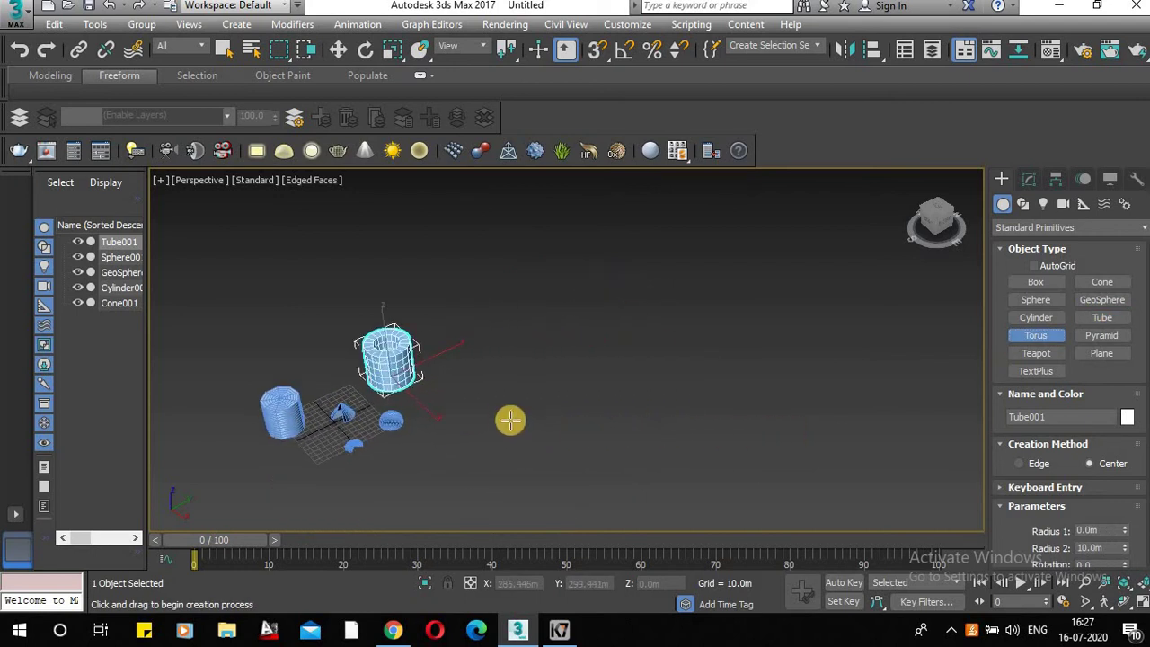
scroll(446, 393, "up", 2)
left_click_drag(449, 393, 505, 423)
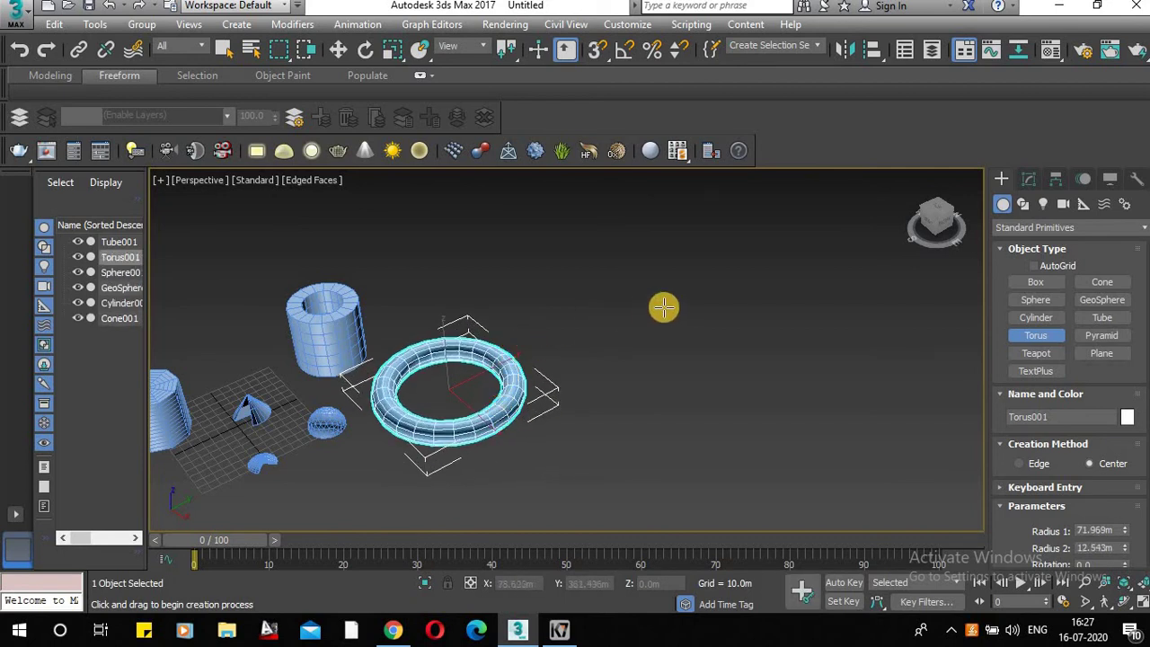
scroll(642, 339, "down", 5)
scroll(713, 350, "up", 5)
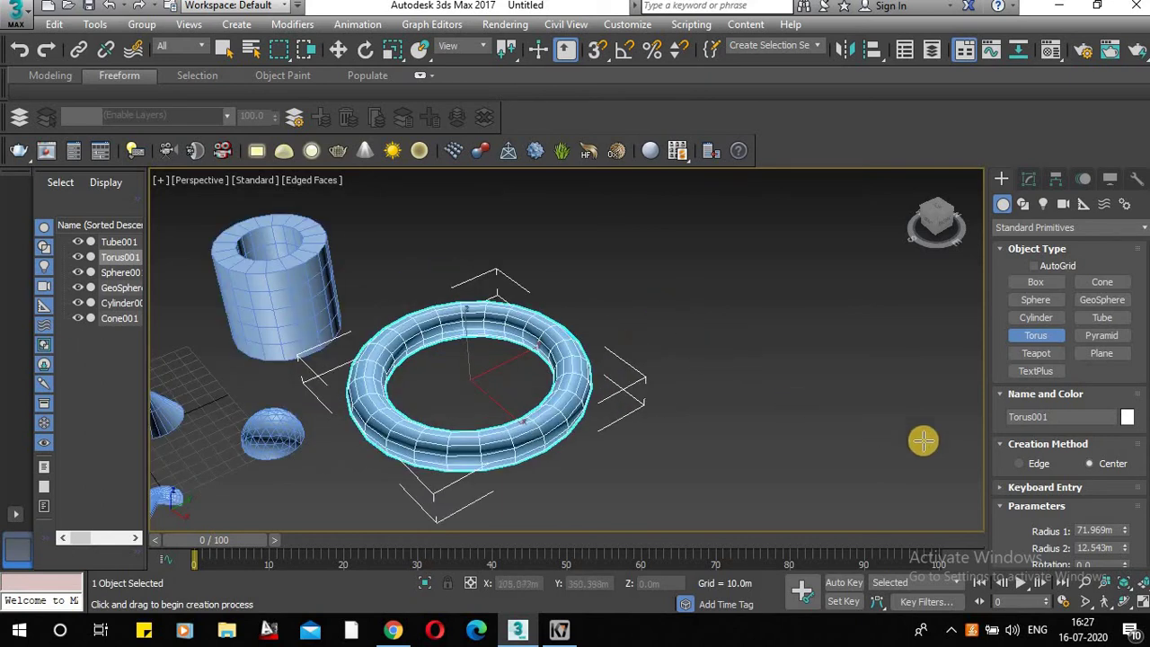
Set the torus's Rotation to 55 and inspect how its mesh lines turn around the ring
scroll(1107, 557, "down", 1)
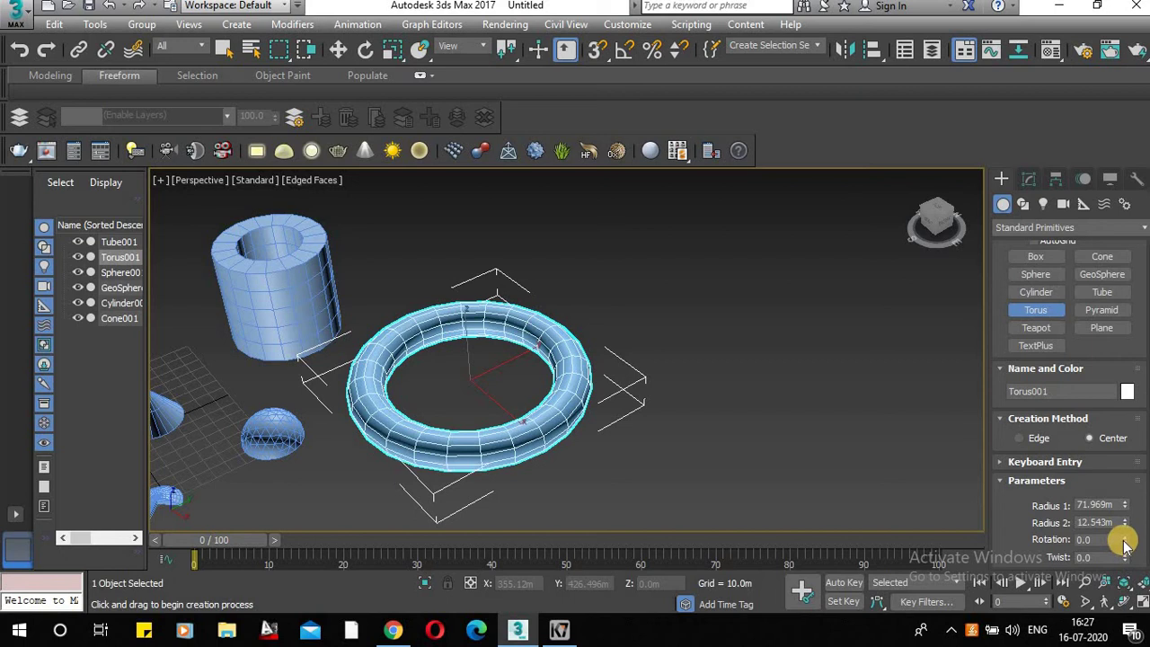
mouse_move(1120, 522)
left_mouse_down()
mouse_move(1099, 403)
mouse_move(1122, 508)
mouse_move(1123, 436)
mouse_move(1127, 449)
mouse_move(1130, 517)
left_mouse_up()
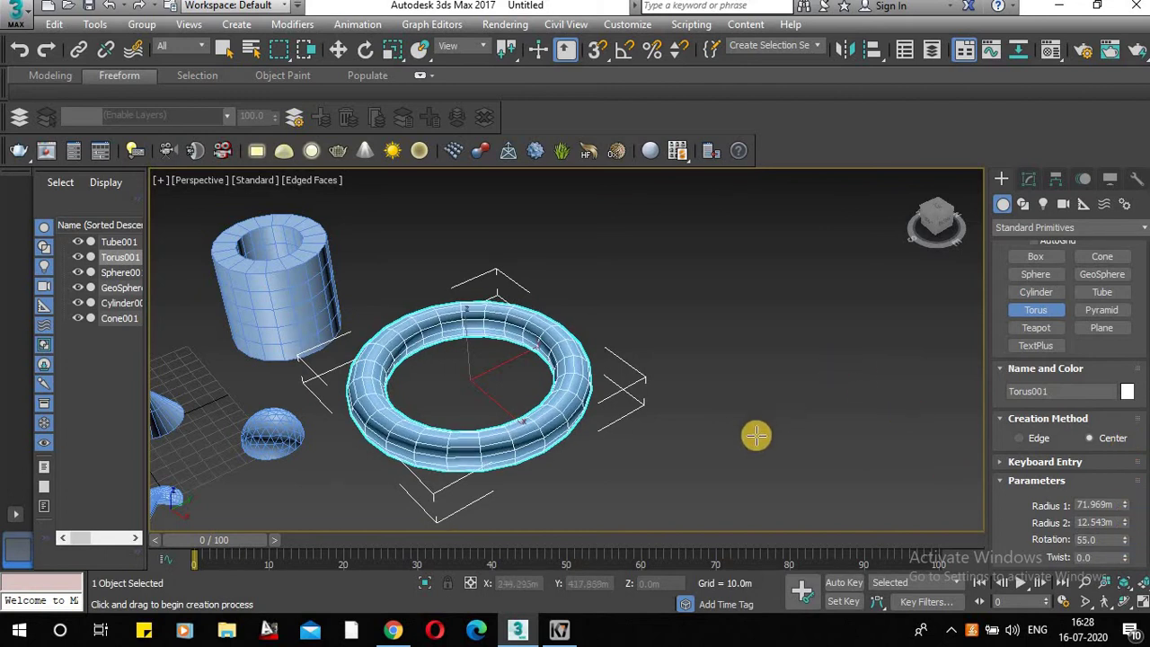
middle_click_drag(756, 435, 800, 381)
scroll(1100, 509, "down", 2)
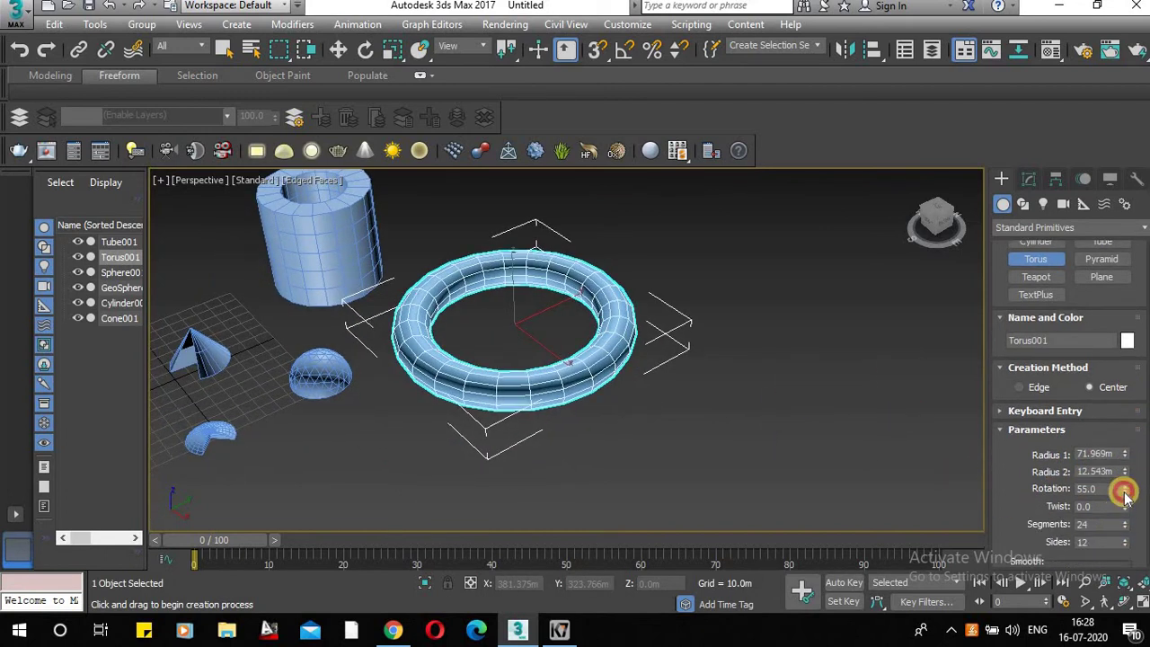
Set the torus's Twist to 127, Segments to 32 and Sides to 19, examining the twisted joint up close
left_click_drag(1124, 496, 1067, 319)
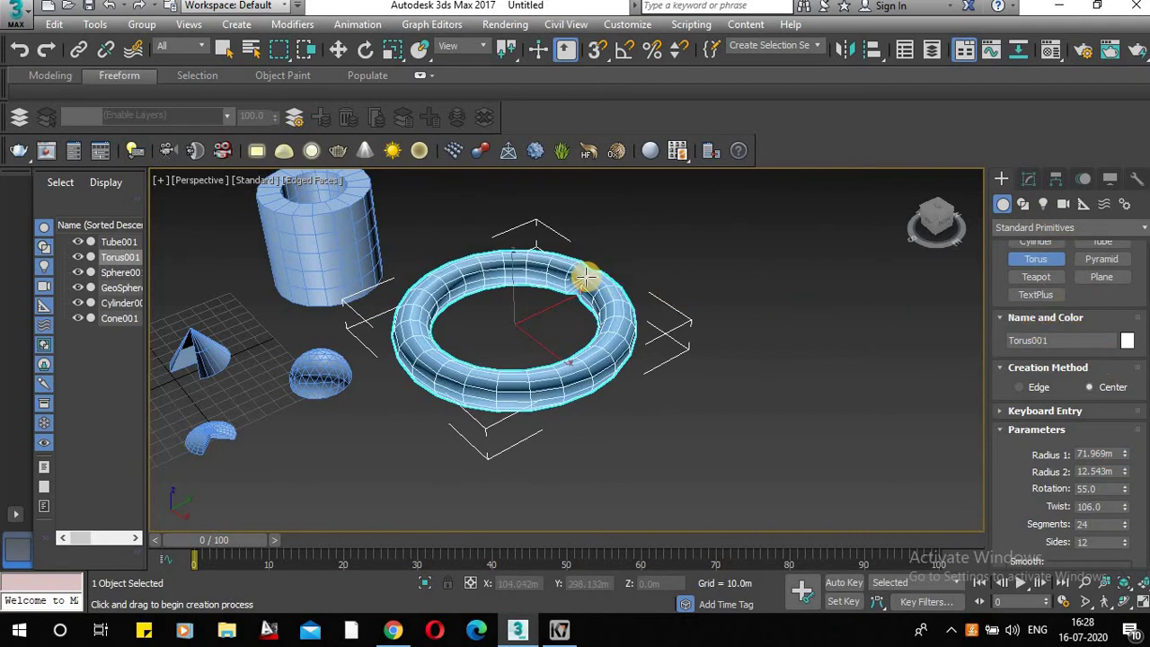
scroll(584, 279, "up", 5)
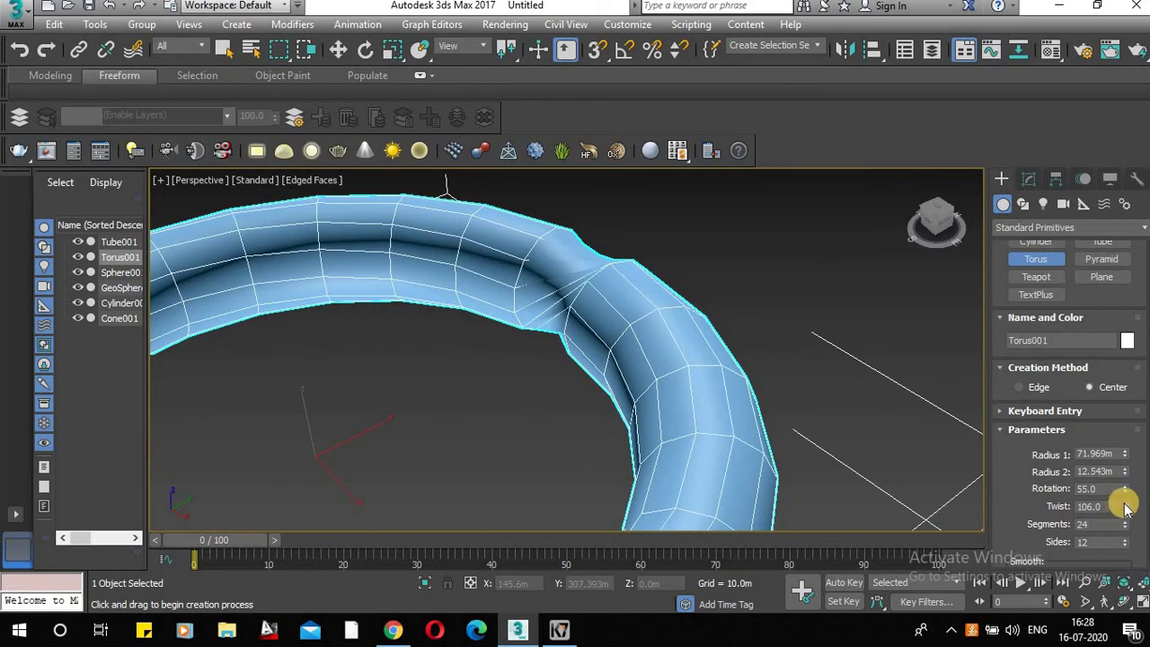
mouse_move(1128, 506)
left_mouse_down()
mouse_move(1088, 234)
mouse_move(1066, 270)
mouse_move(1129, 372)
mouse_move(8, 436)
mouse_move(1135, 437)
mouse_move(1134, 523)
mouse_move(1112, 437)
mouse_move(1123, 530)
mouse_move(1125, 513)
left_mouse_up()
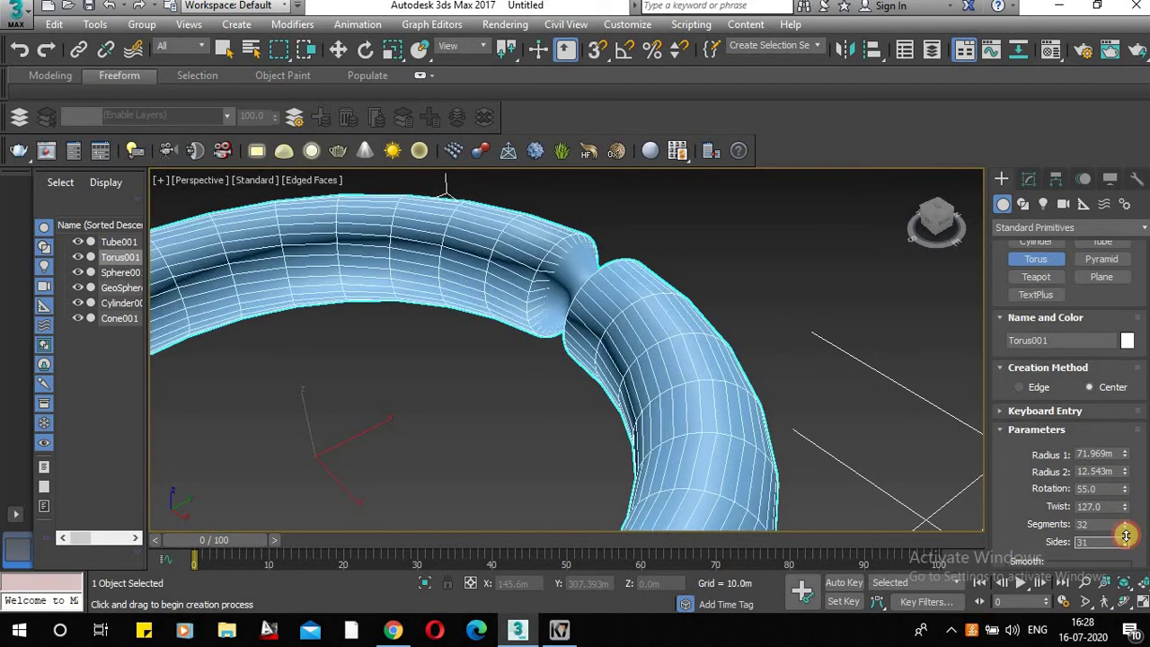
scroll(1100, 516, "down", 1)
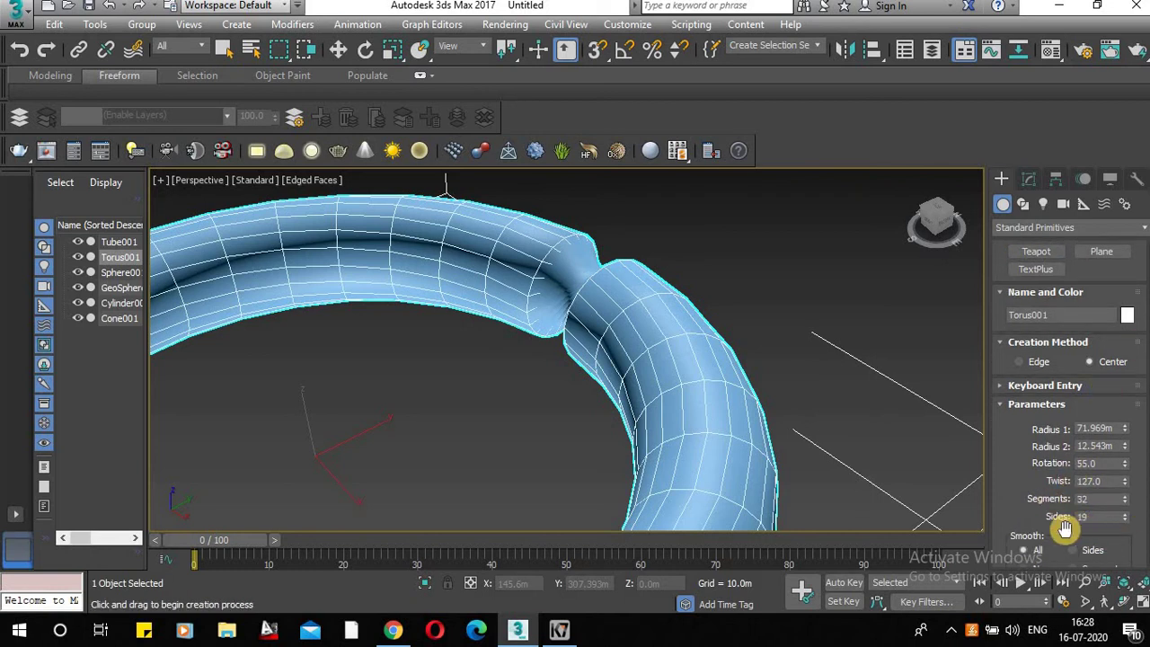
Turn on slicing for the torus and set Slice From to 226.5 to open up the ring
middle_click_drag(728, 445, 752, 329)
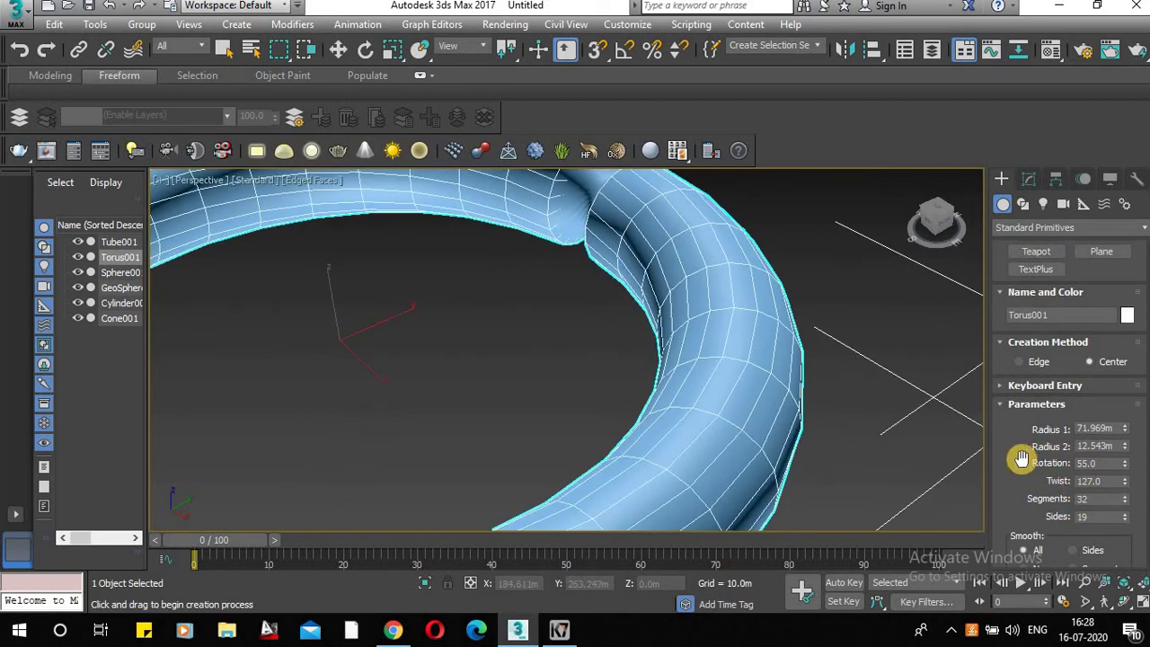
scroll(1022, 458, "down", 3)
scroll(764, 409, "down", 4)
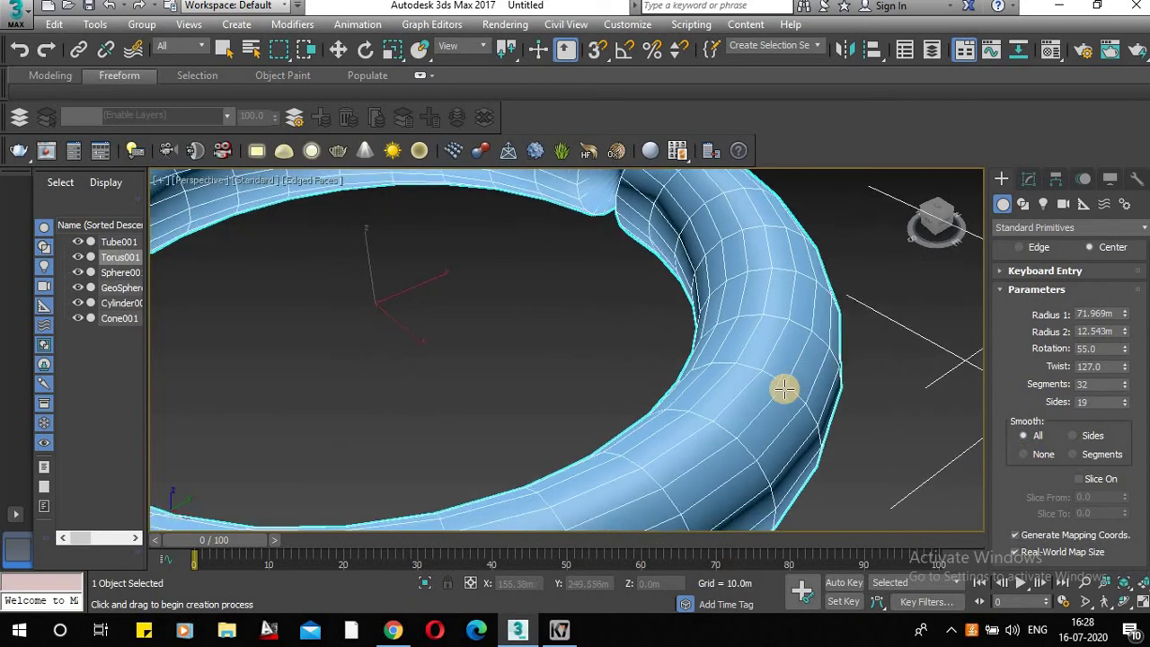
left_click(1081, 480)
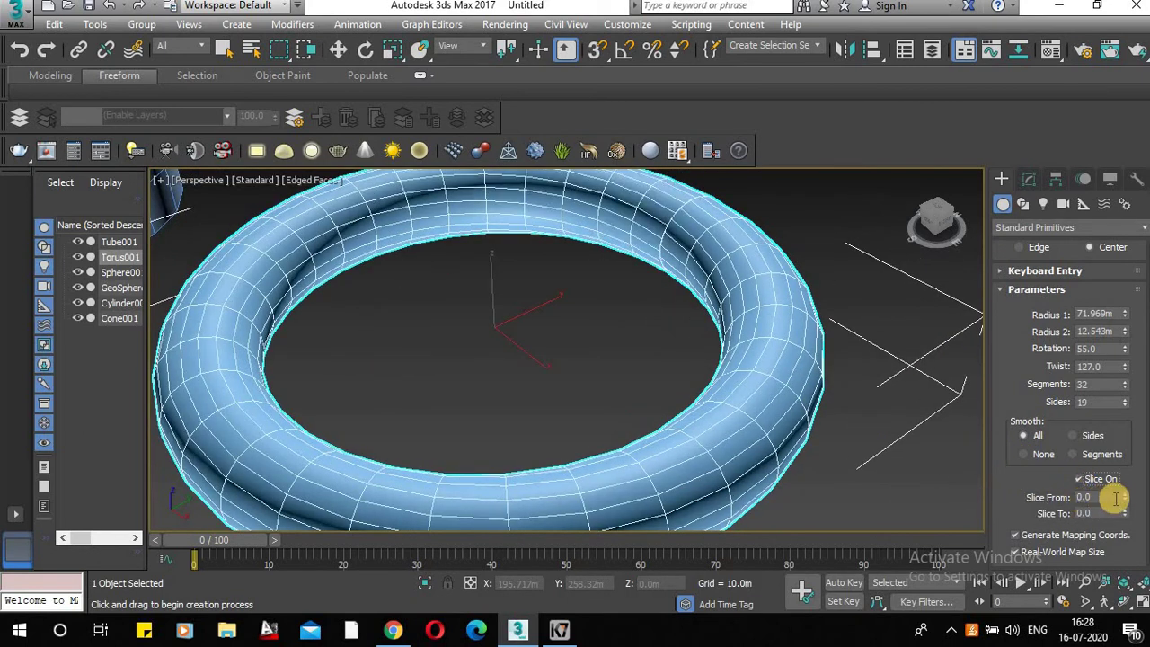
left_click_drag(1127, 500, 854, 105)
scroll(1118, 439, "up", 2)
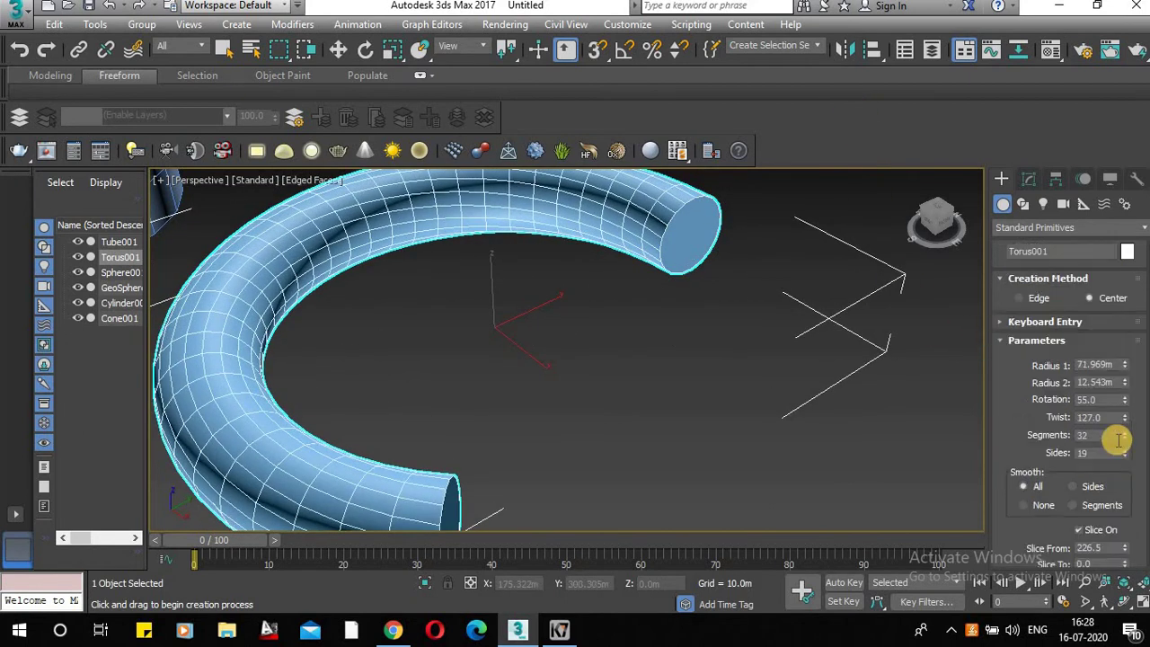
scroll(1088, 359, "up", 4)
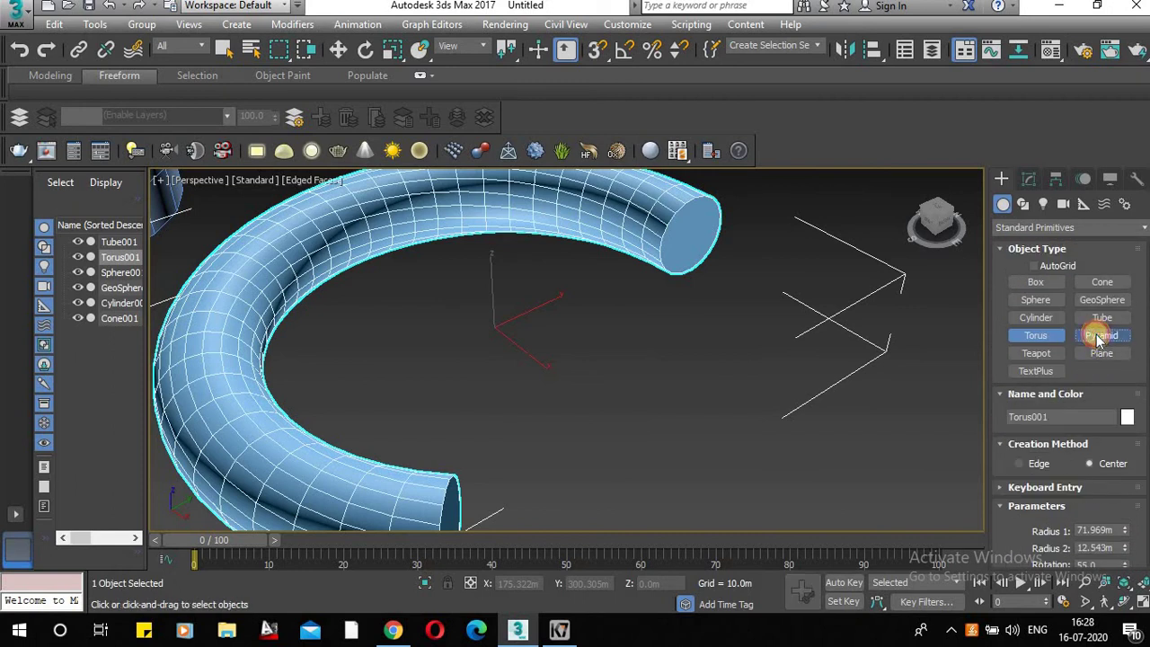
Create a pyramid in front of the torus, about 132 m wide, 172 m deep and 130 m high
left_click(1102, 335)
scroll(925, 310, "down", 3)
scroll(925, 310, "down", 5)
middle_click_drag(832, 356, 655, 359)
scroll(655, 359, "up", 2)
left_click_drag(613, 381, 807, 385)
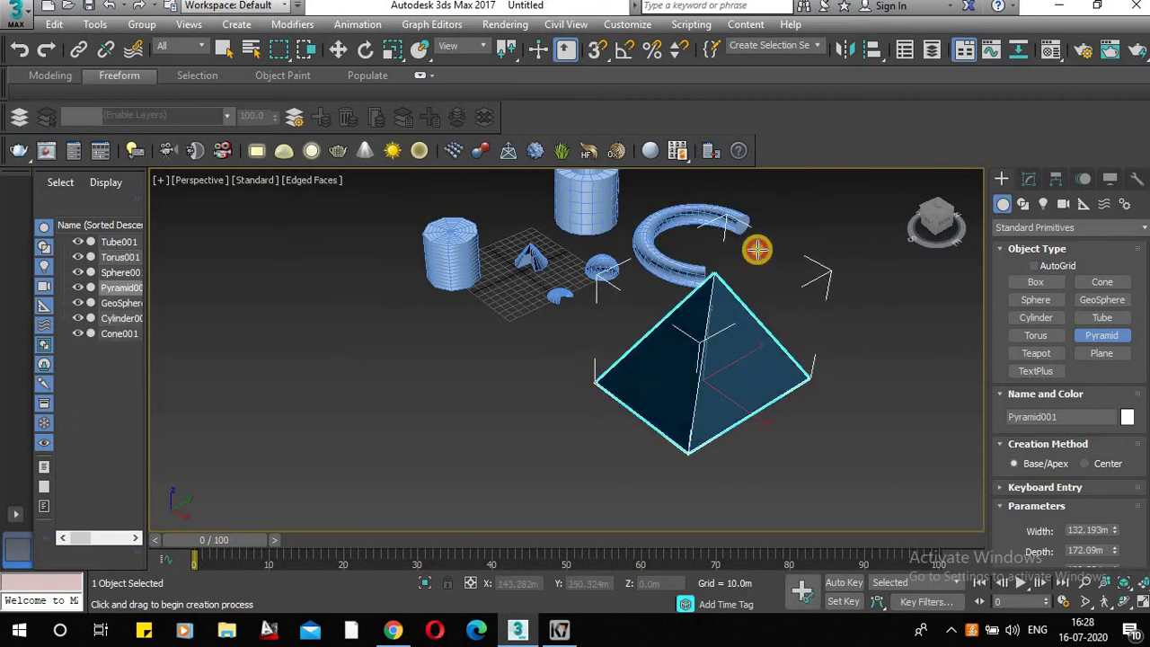
left_click(758, 249)
middle_click_drag(824, 339, 727, 385)
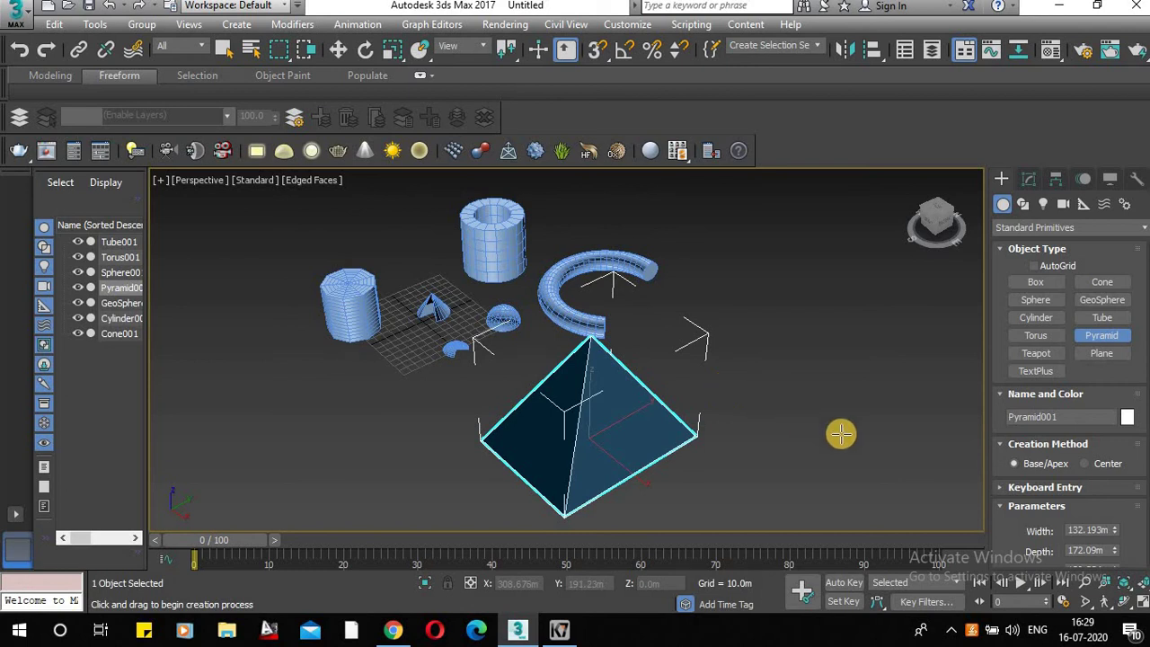
Set the pyramid's Width Segs to 8 and Depth Segs to 7
scroll(1110, 510, "down", 5)
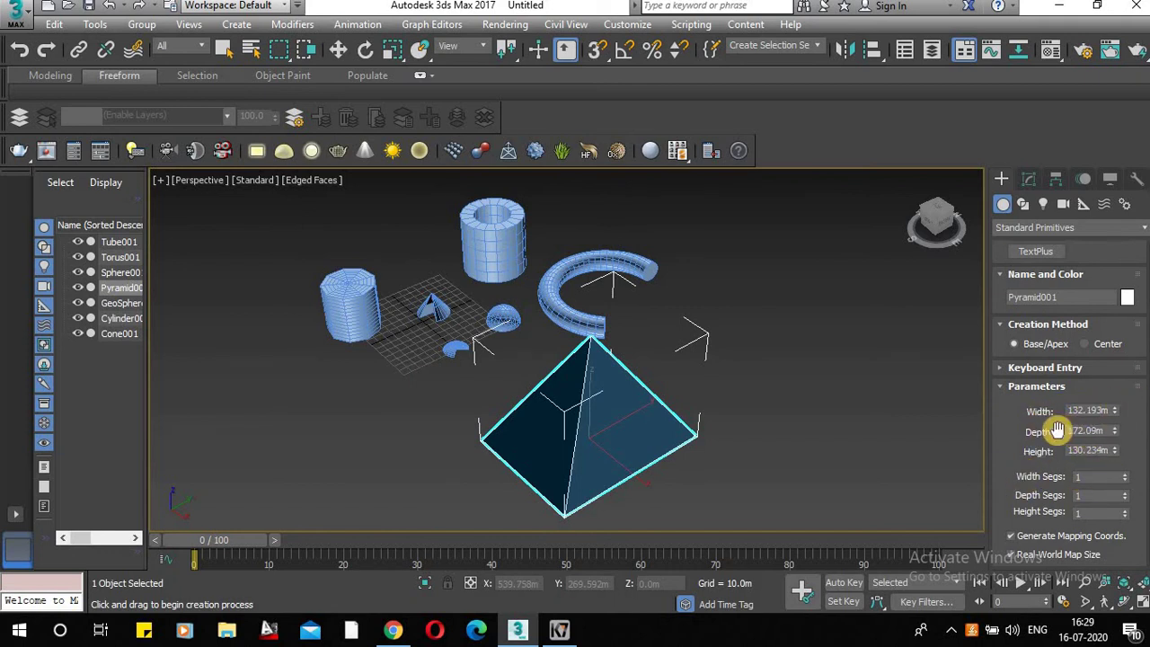
left_click(1125, 474)
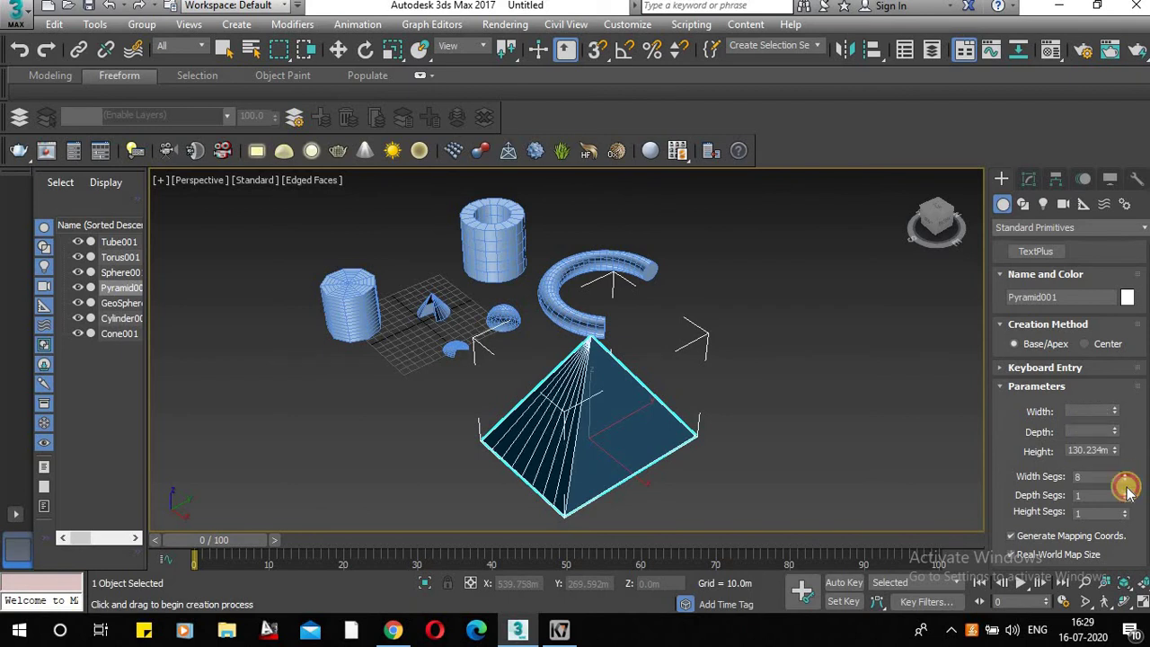
left_click(1122, 491)
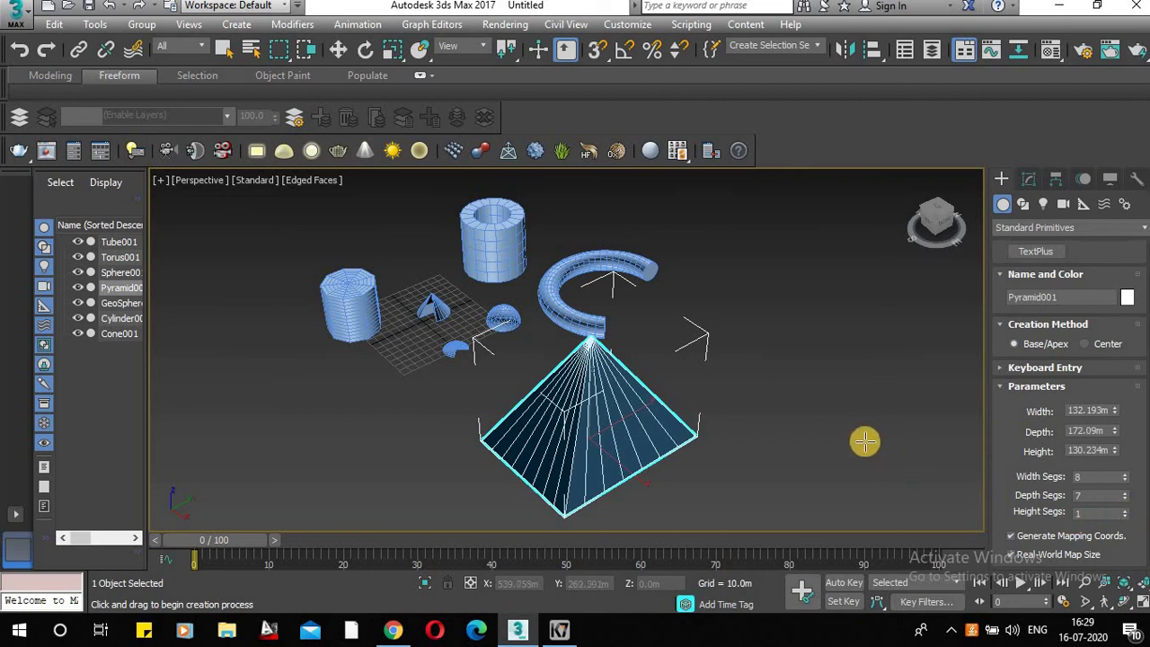
Create a teapot with a radius of about 155 m in the empty area away from the other primitives
middle_click_drag(863, 449, 887, 452)
scroll(887, 452, "down", 5)
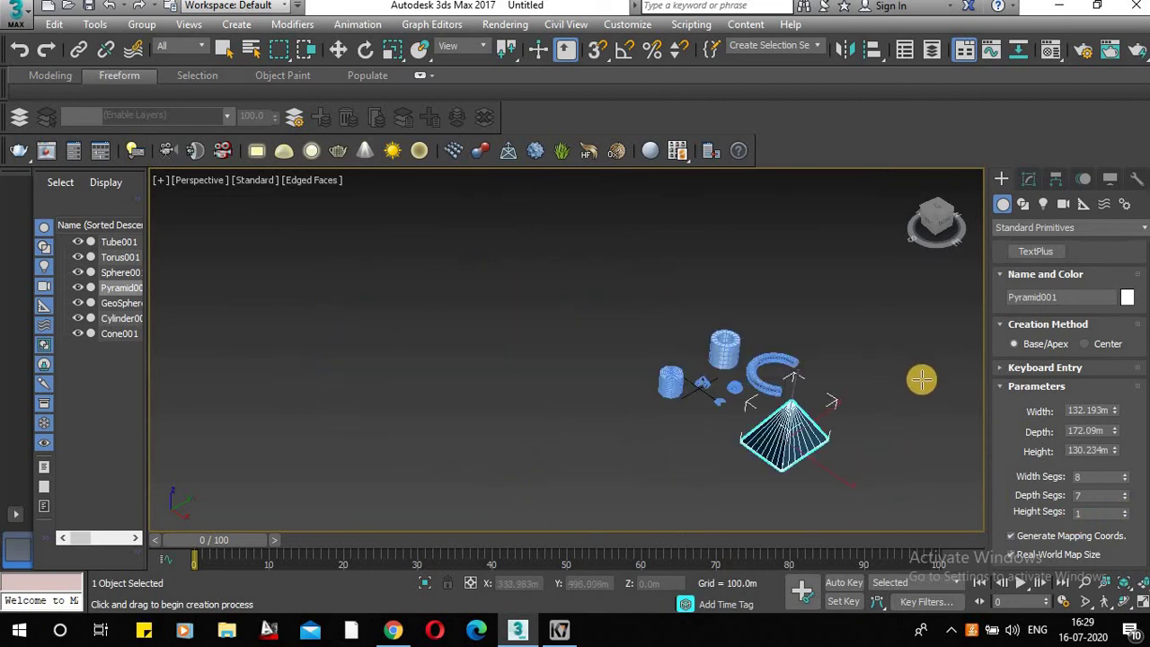
scroll(1098, 285, "up", 2)
scroll(1098, 285, "up", 3)
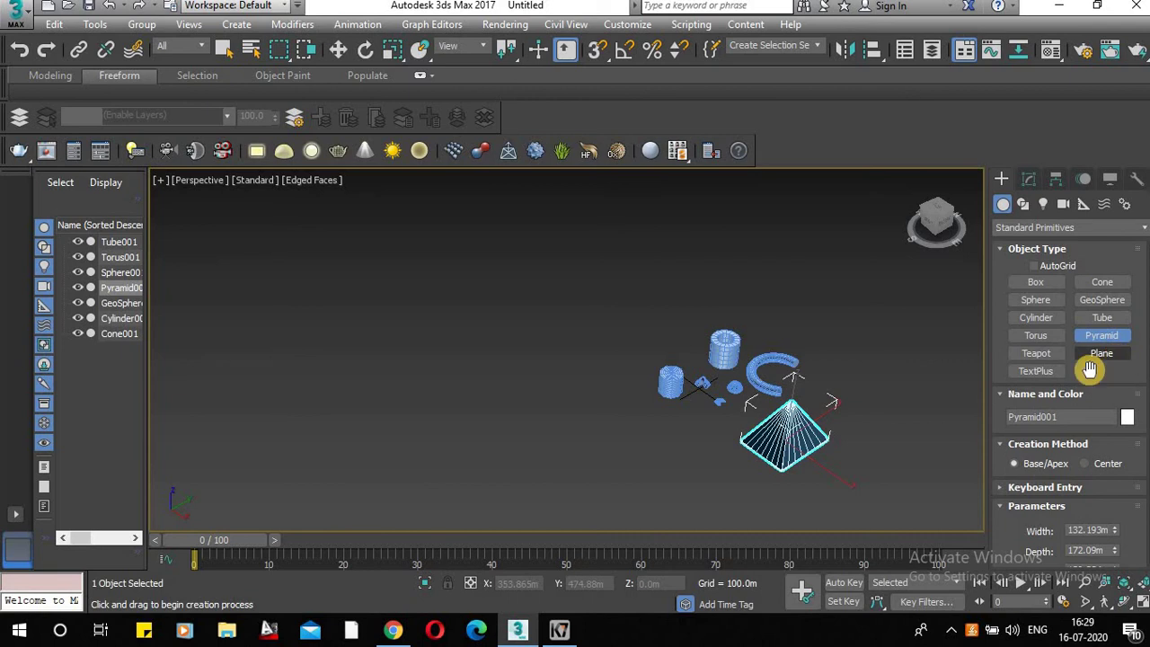
left_click(1036, 353)
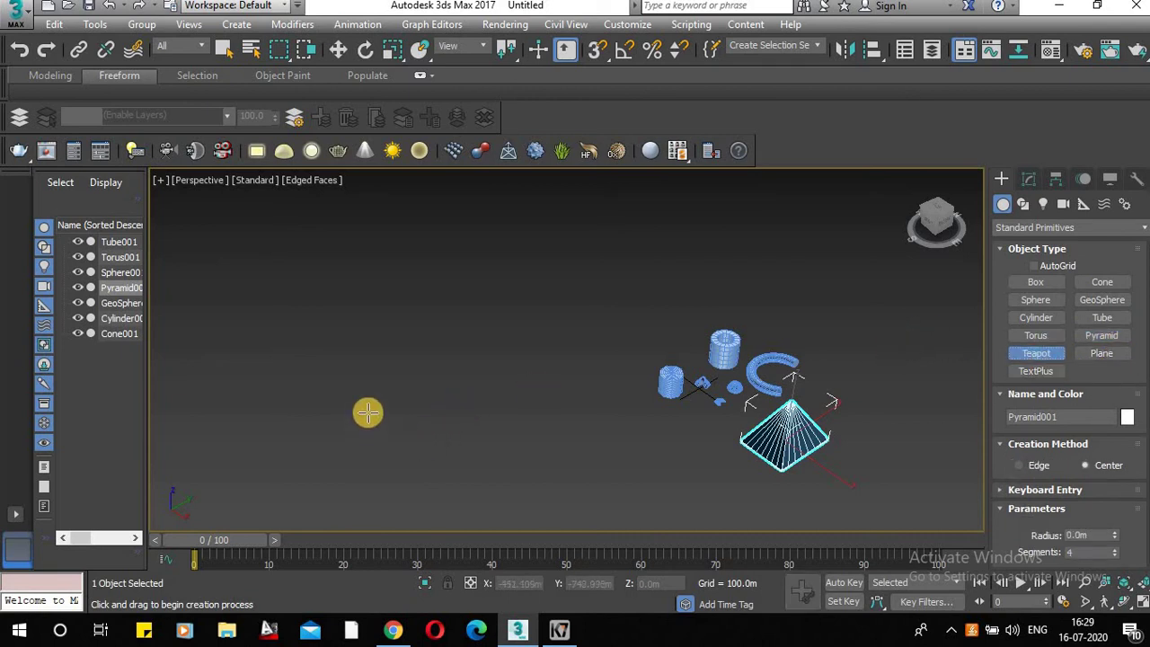
scroll(373, 404, "up", 5)
left_click_drag(413, 363, 498, 379)
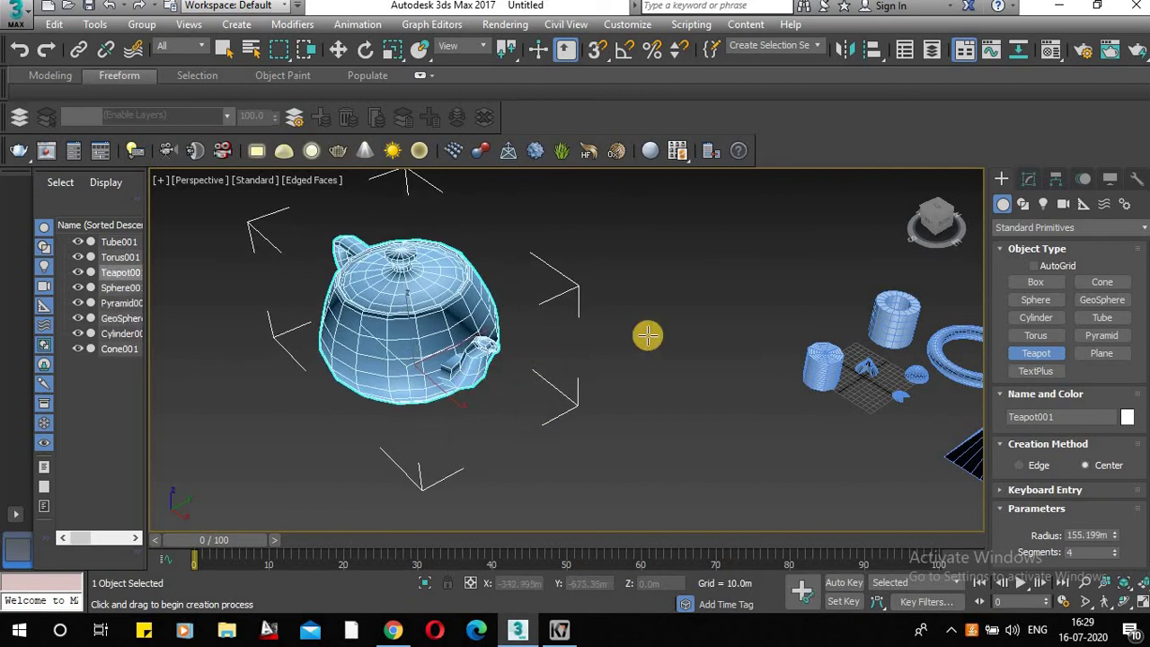
Turn the teapot to a side view and set its Segments to 6
left_click_drag(935, 216, 914, 230)
middle_click_drag(760, 290, 477, 420)
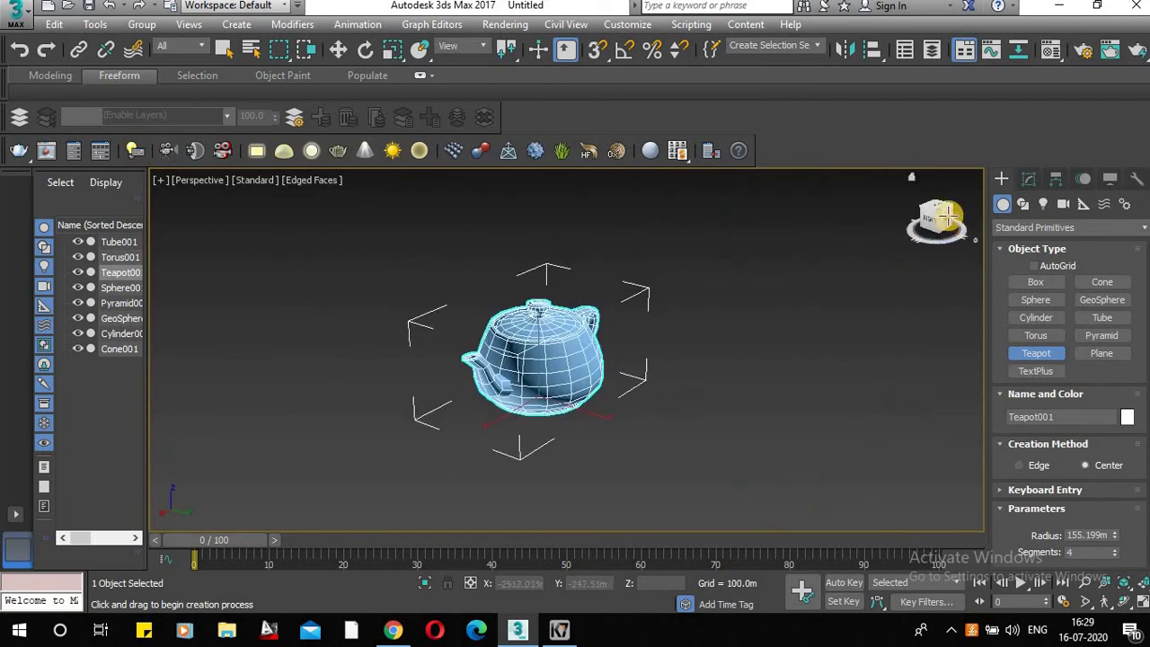
left_click_drag(926, 215, 861, 392)
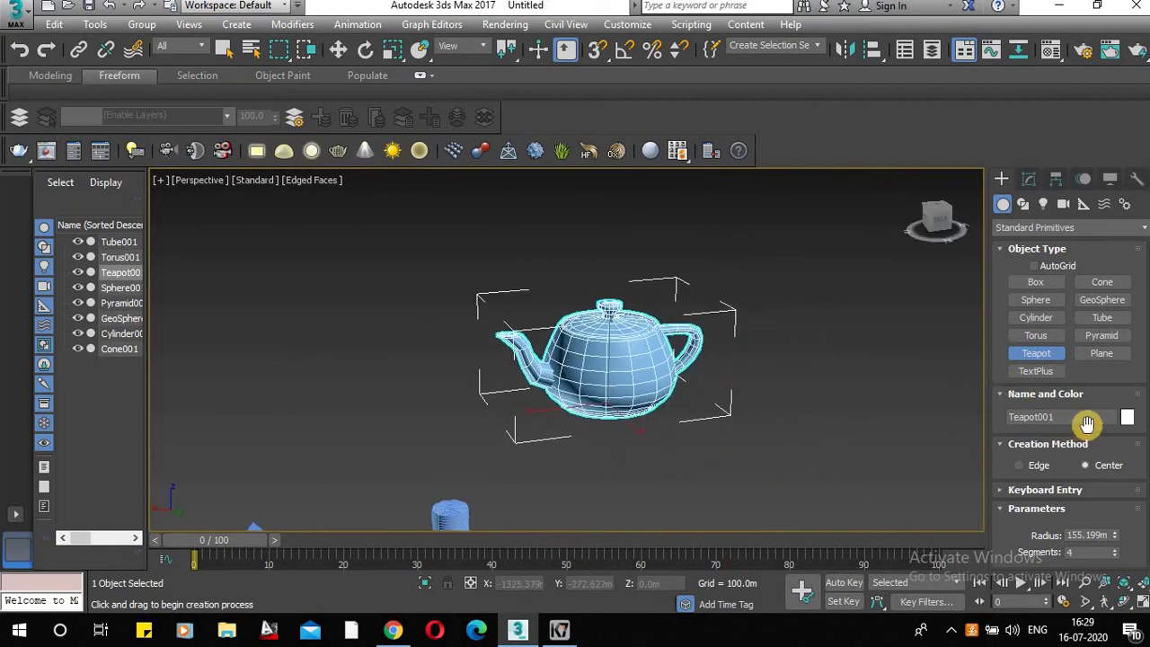
left_click(1100, 416)
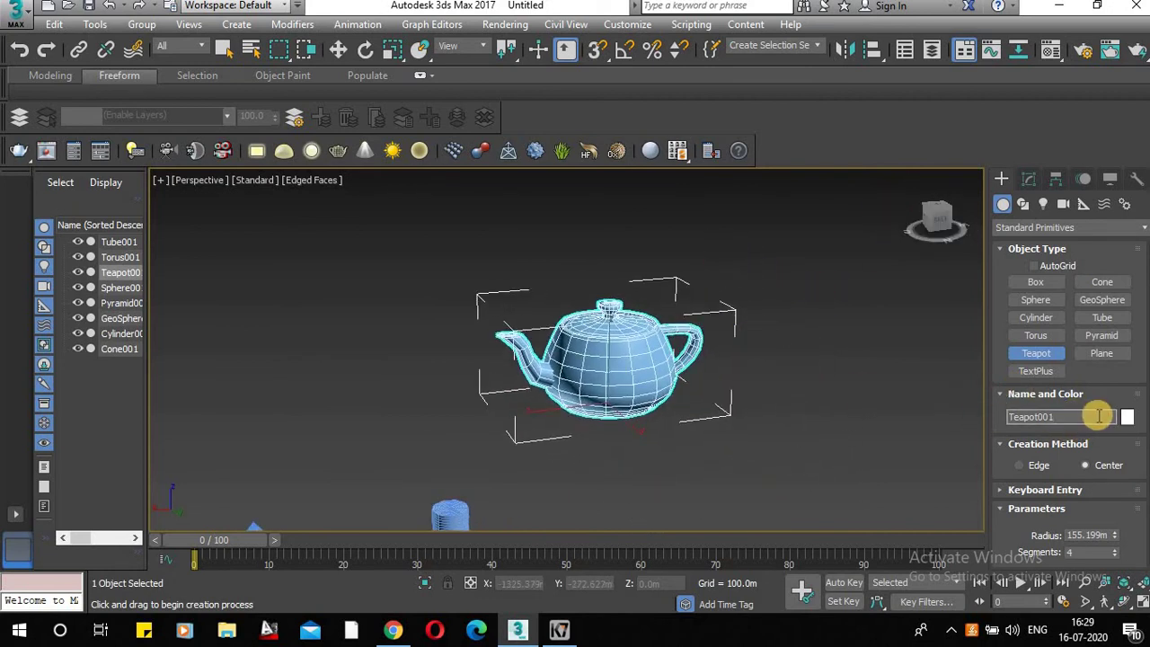
left_click(1068, 489)
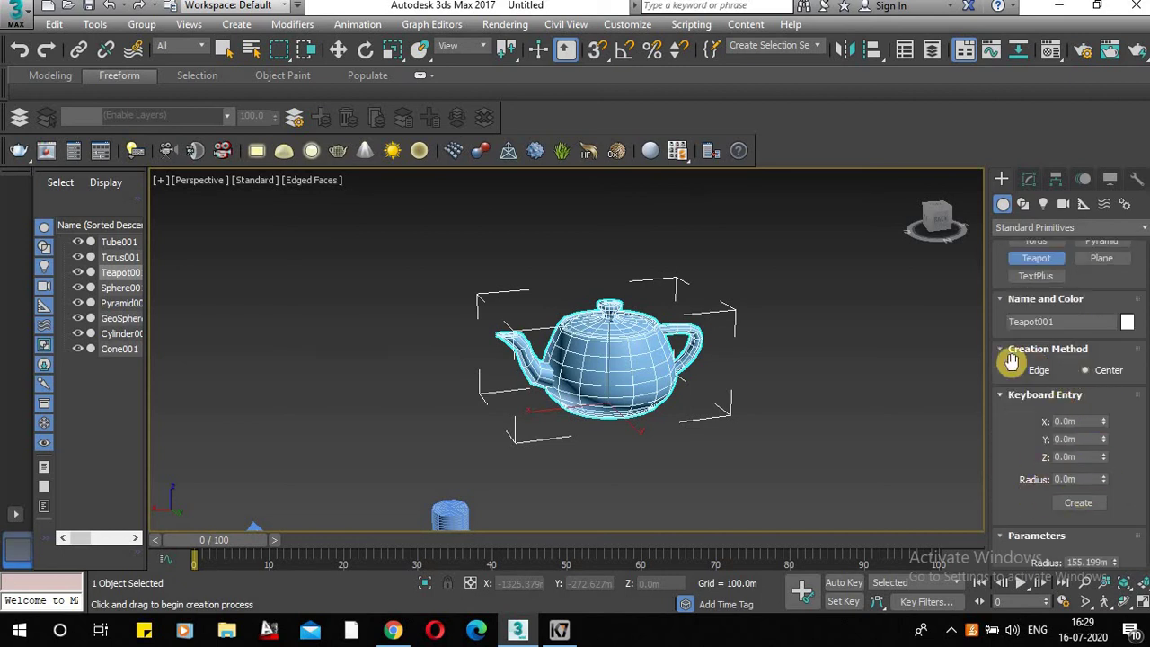
left_click(1003, 397)
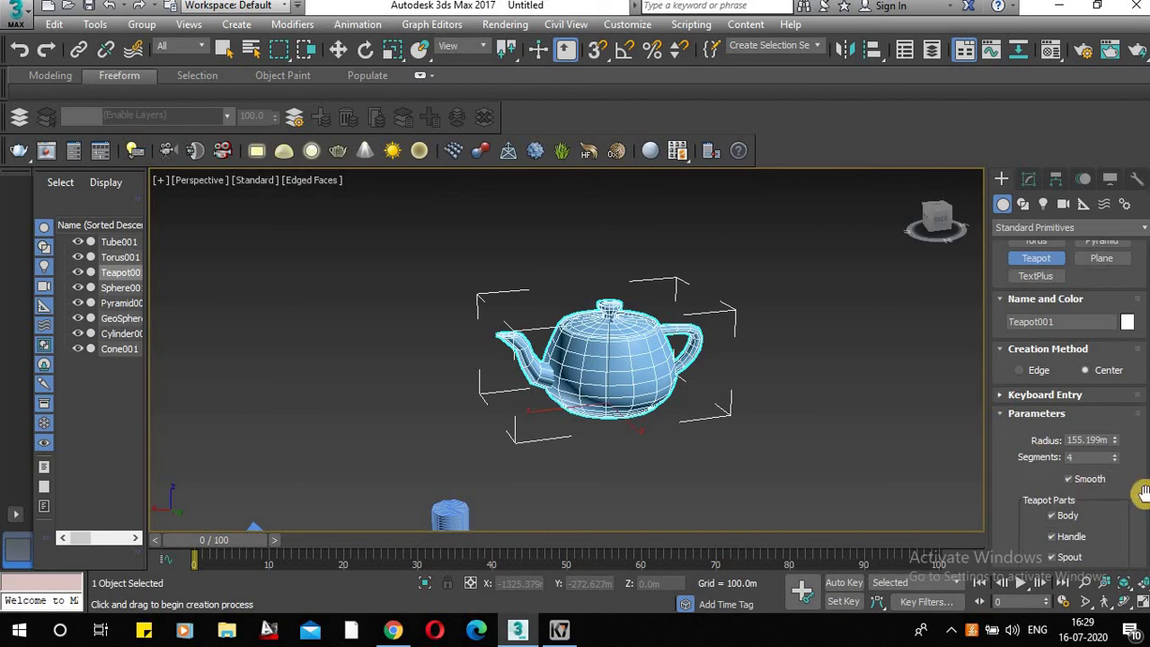
left_click(1098, 439)
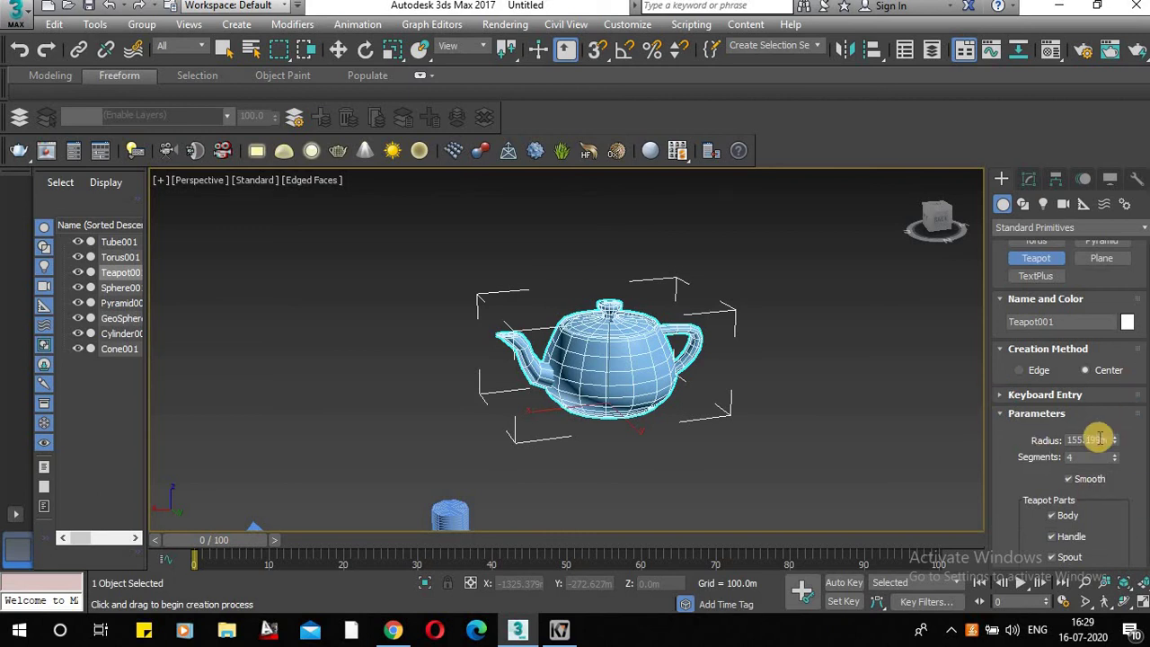
left_click(1112, 458)
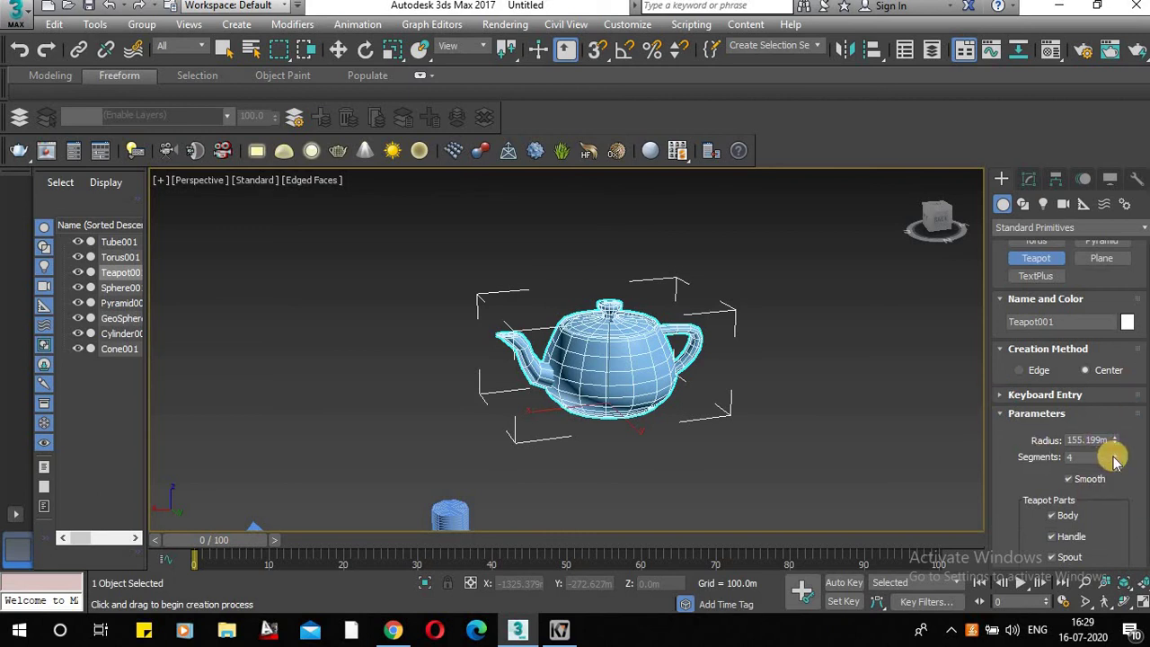
left_click_drag(1112, 458, 1114, 510)
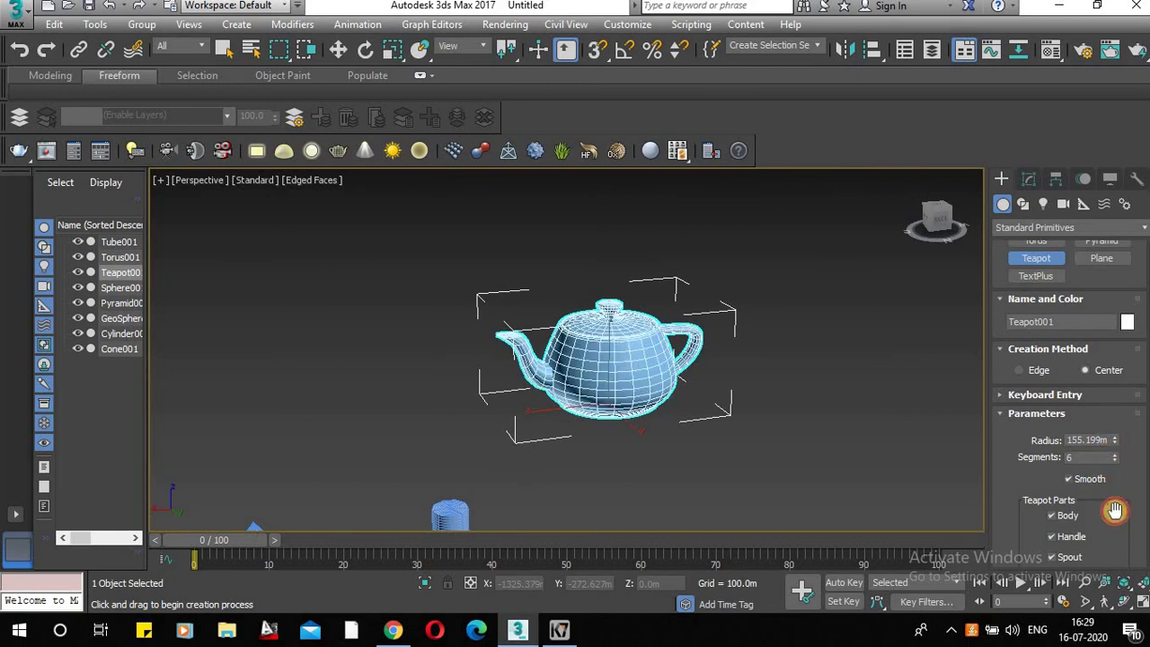
Switch the teapot's Body, Handle, Lid and Spout off and back on, one part at a time
scroll(1114, 510, "down", 3)
scroll(1057, 465, "up", 1)
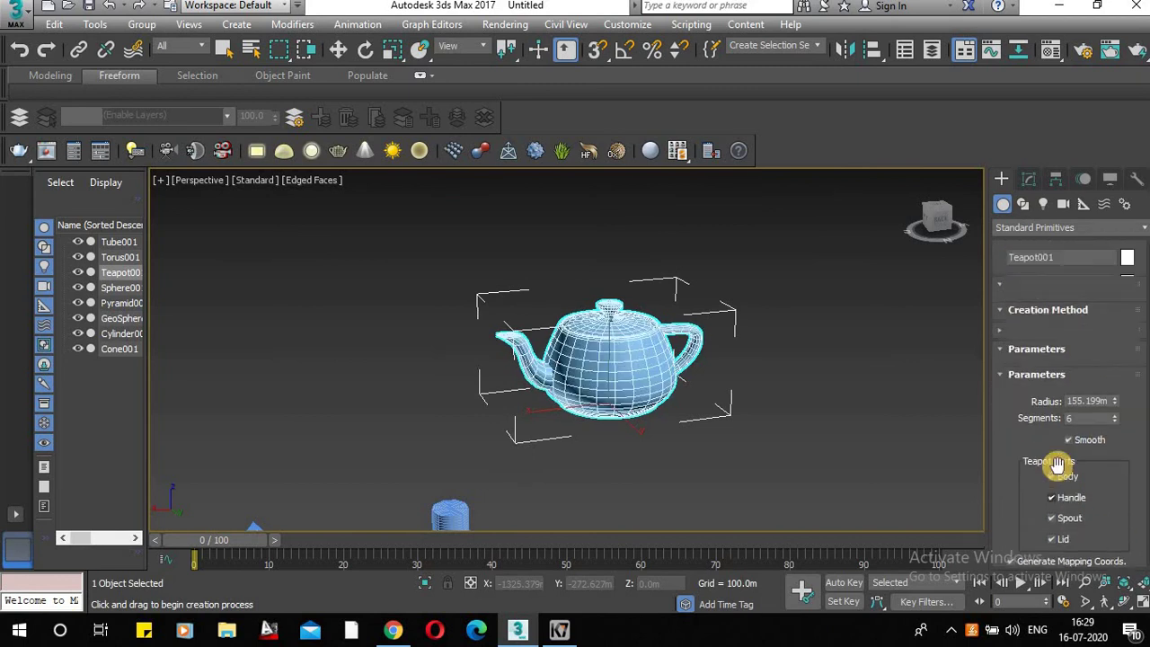
scroll(1064, 471, "down", 1)
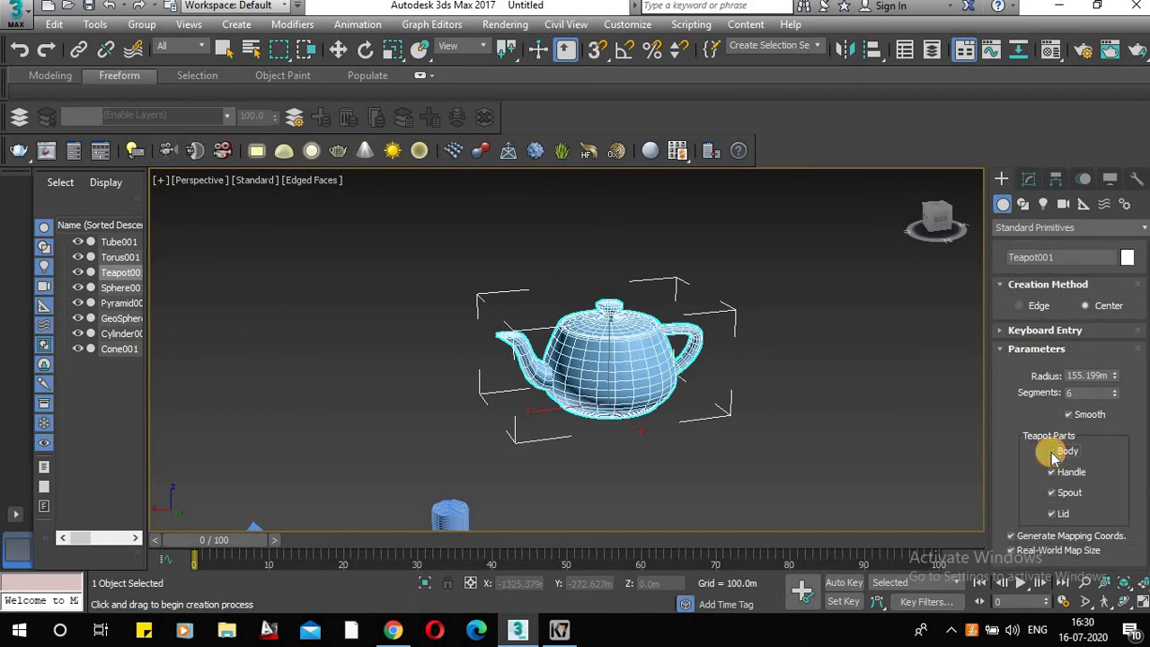
left_click(1053, 452)
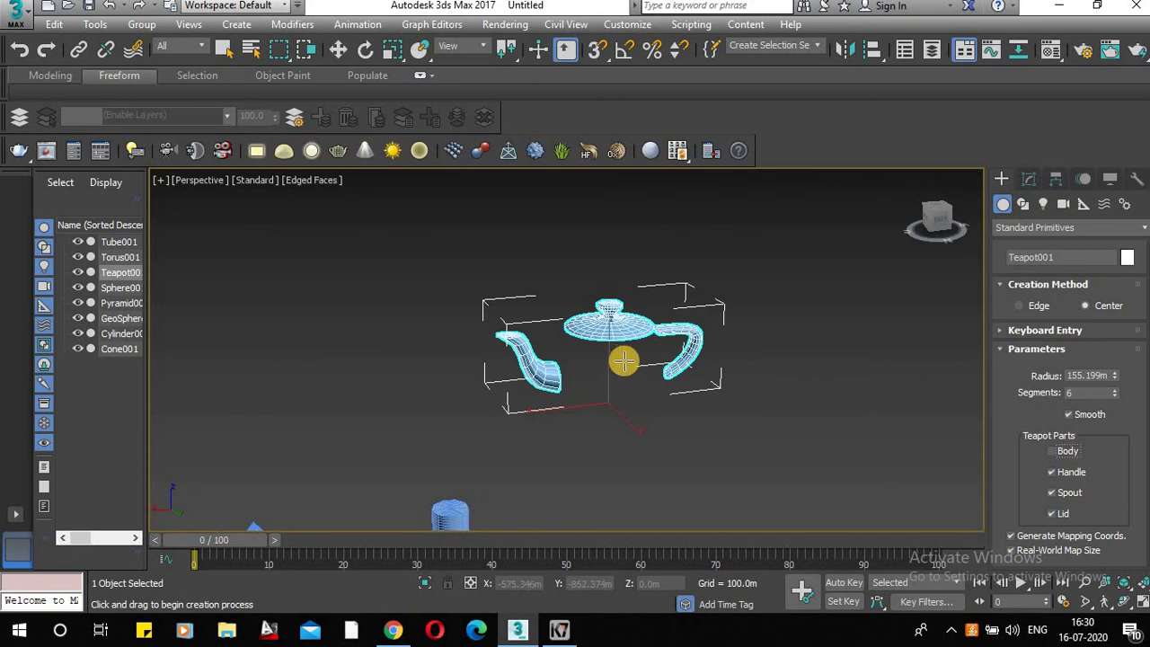
left_click(1053, 452)
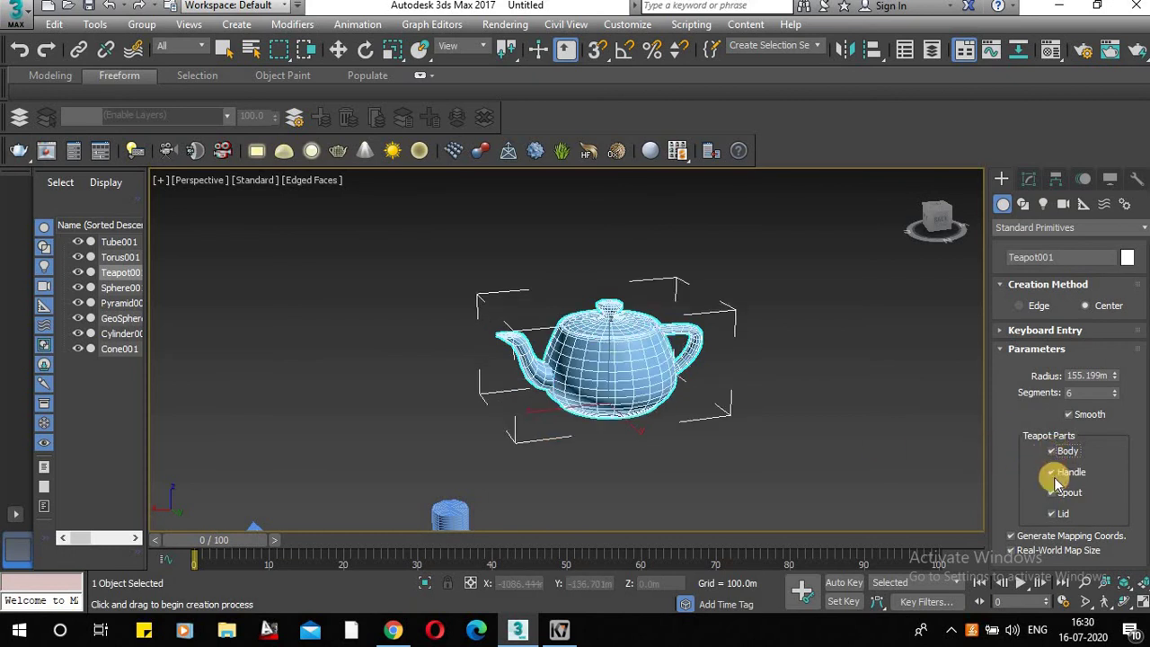
left_click(1052, 473)
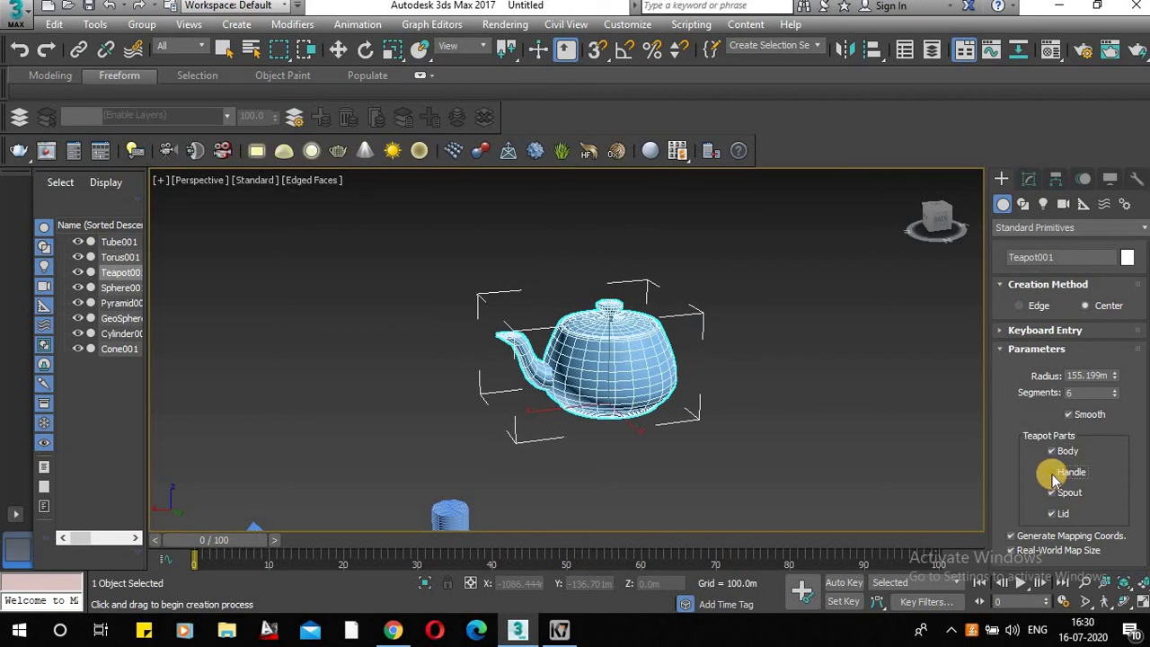
left_click(1052, 473)
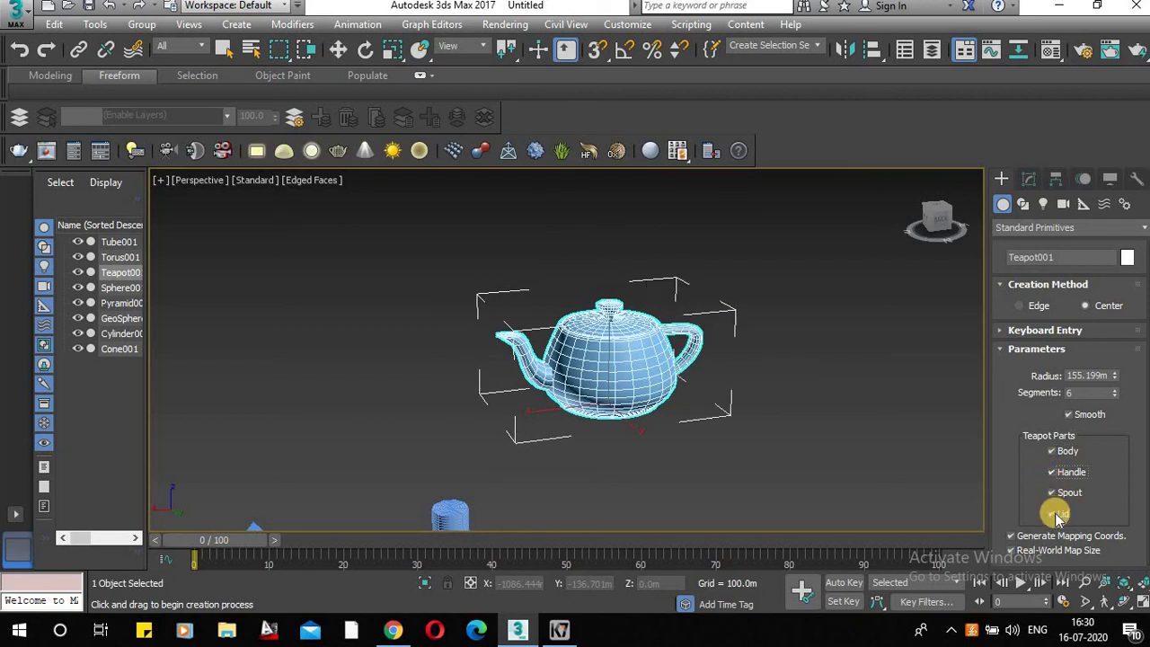
left_click(1053, 514)
left_click(1054, 514)
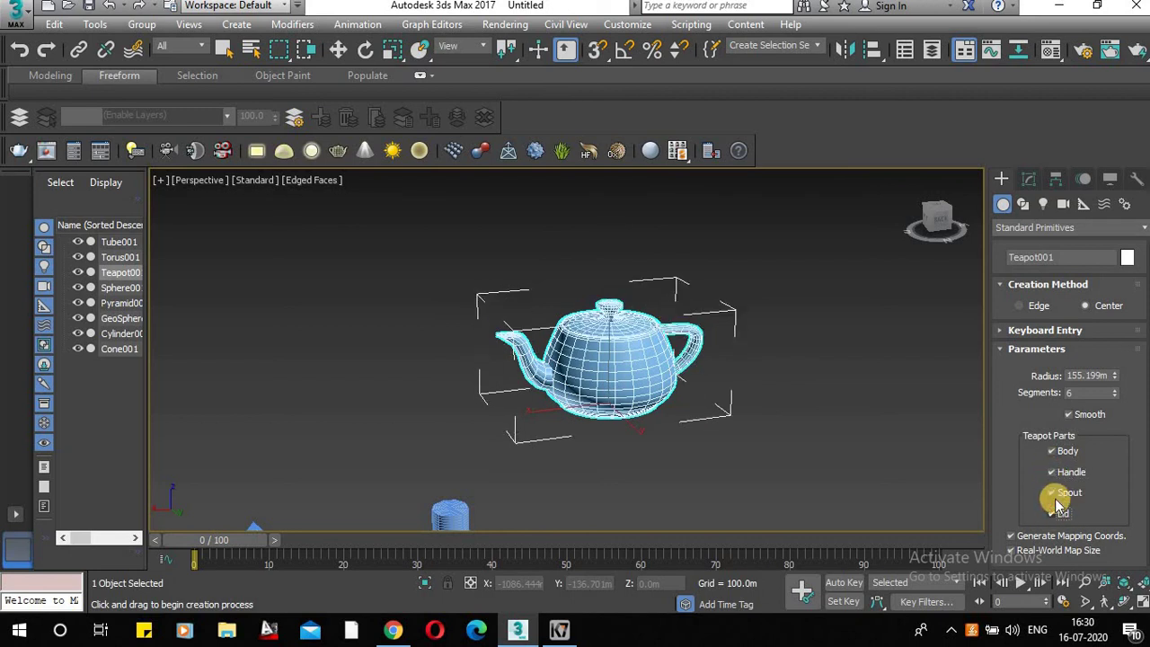
left_click(1053, 494)
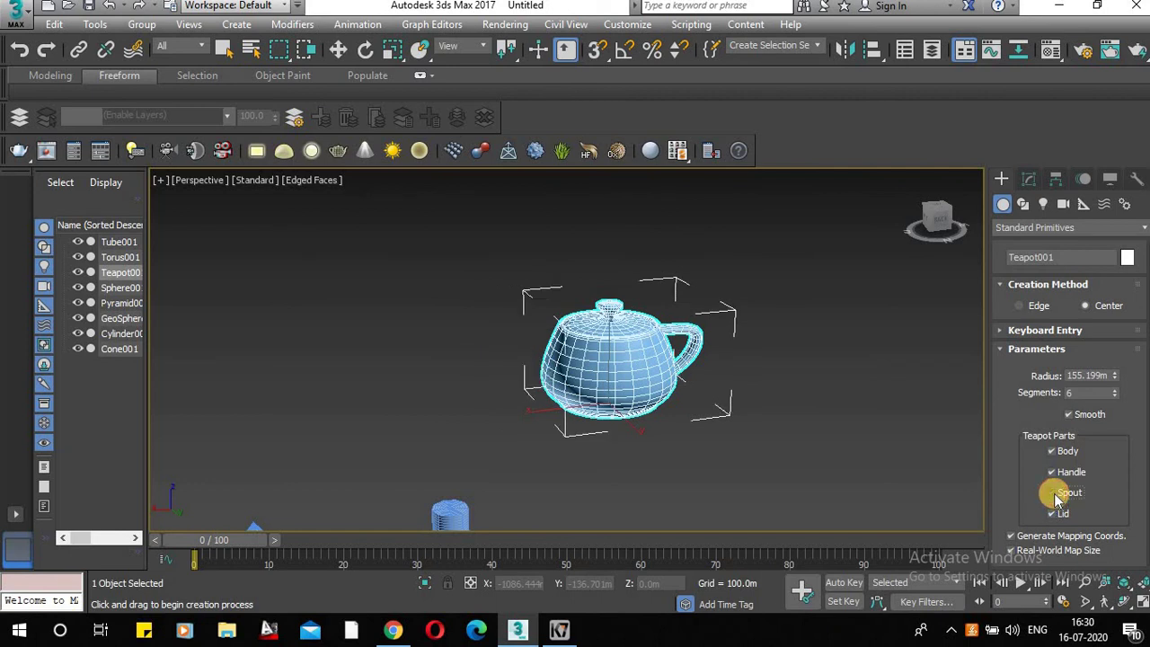
left_click(1053, 494)
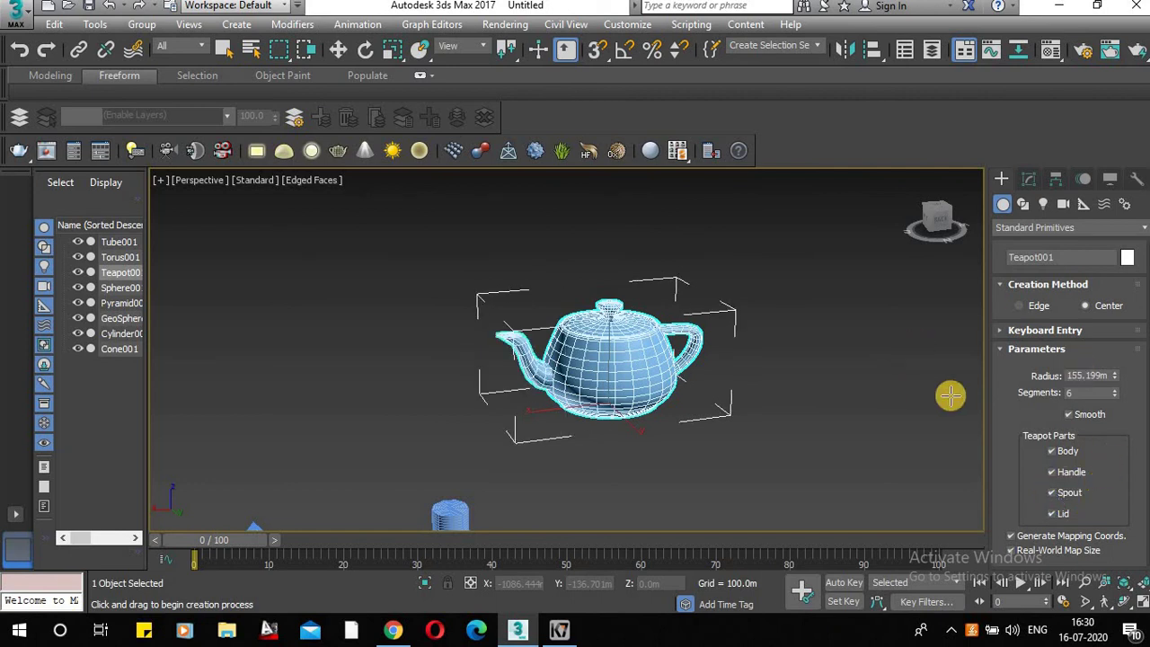
Create a rectangular plane behind the teapot, about 3124 m long and 3005 m wide
scroll(912, 404, "down", 5)
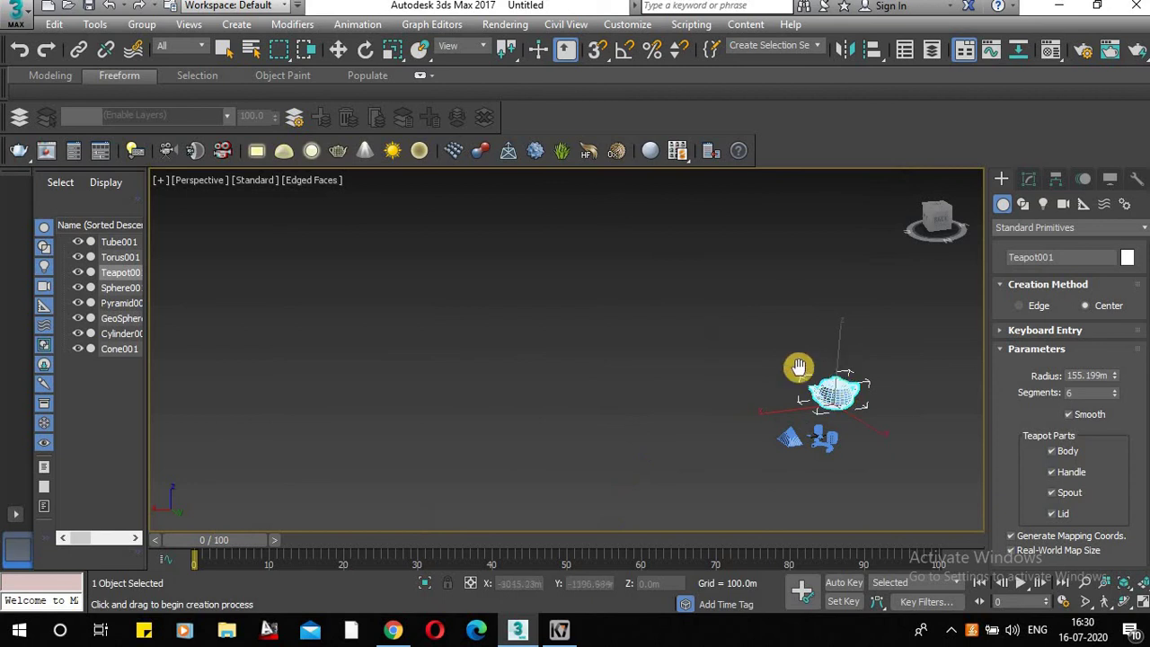
middle_click_drag(799, 366, 685, 369)
scroll(1085, 351, "up", 4)
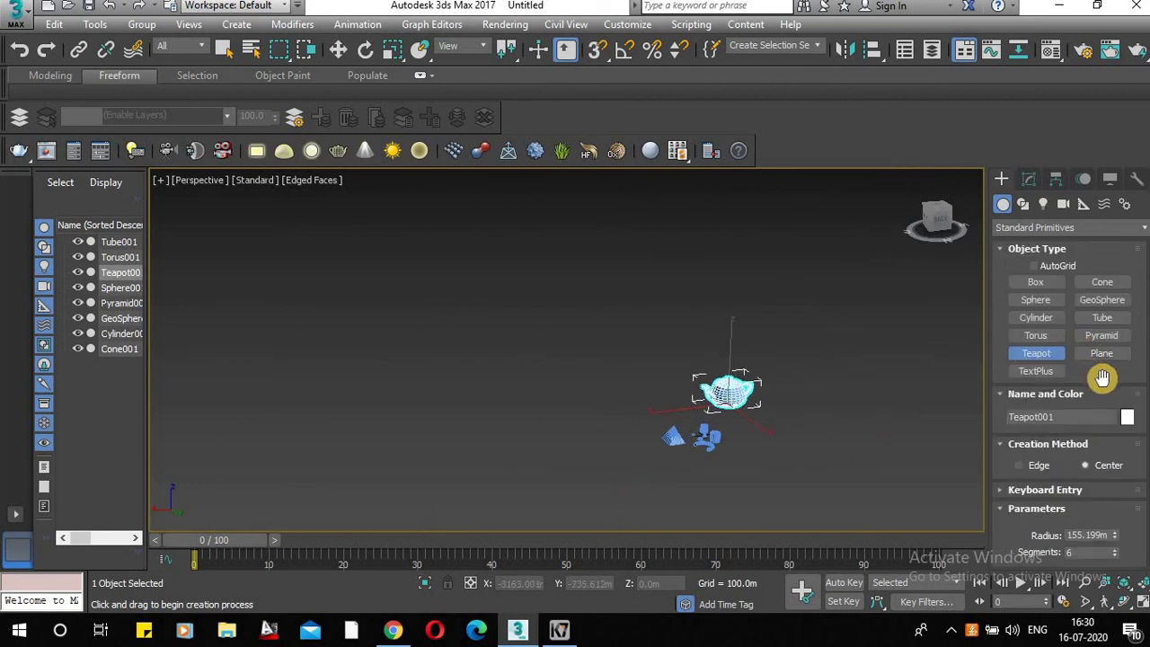
left_click(1103, 356)
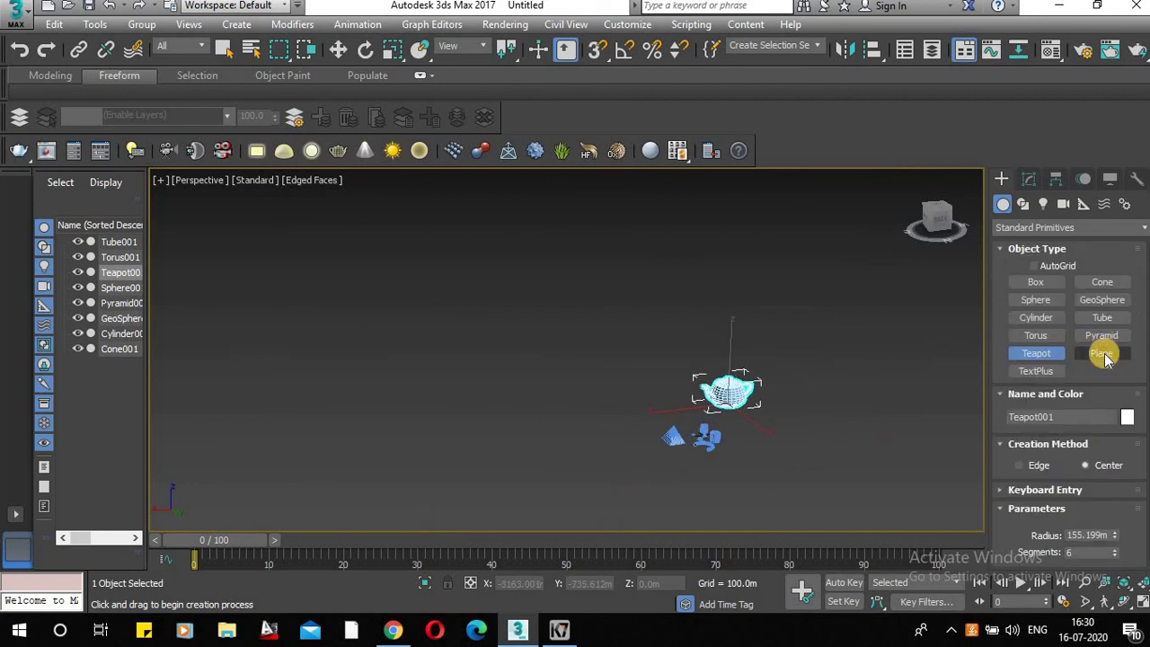
left_click_drag(441, 287, 783, 333)
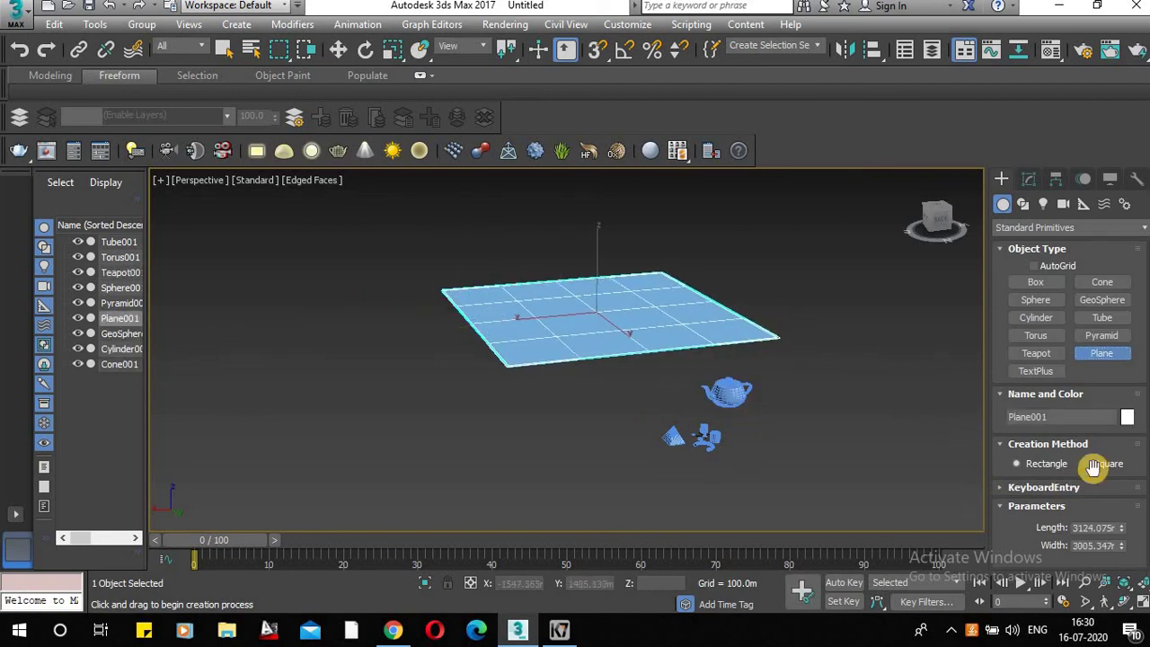
Create a second plane beside the first using the Square creation method, about 3949 m per side
scroll(1106, 454, "down", 3)
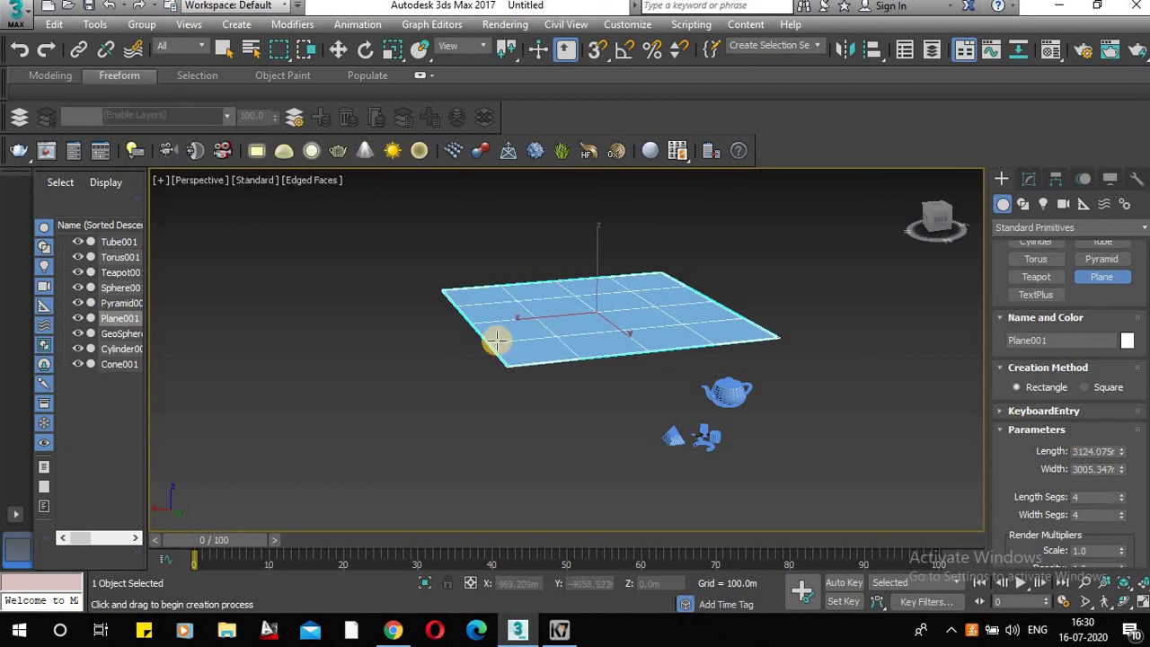
left_click(1085, 388)
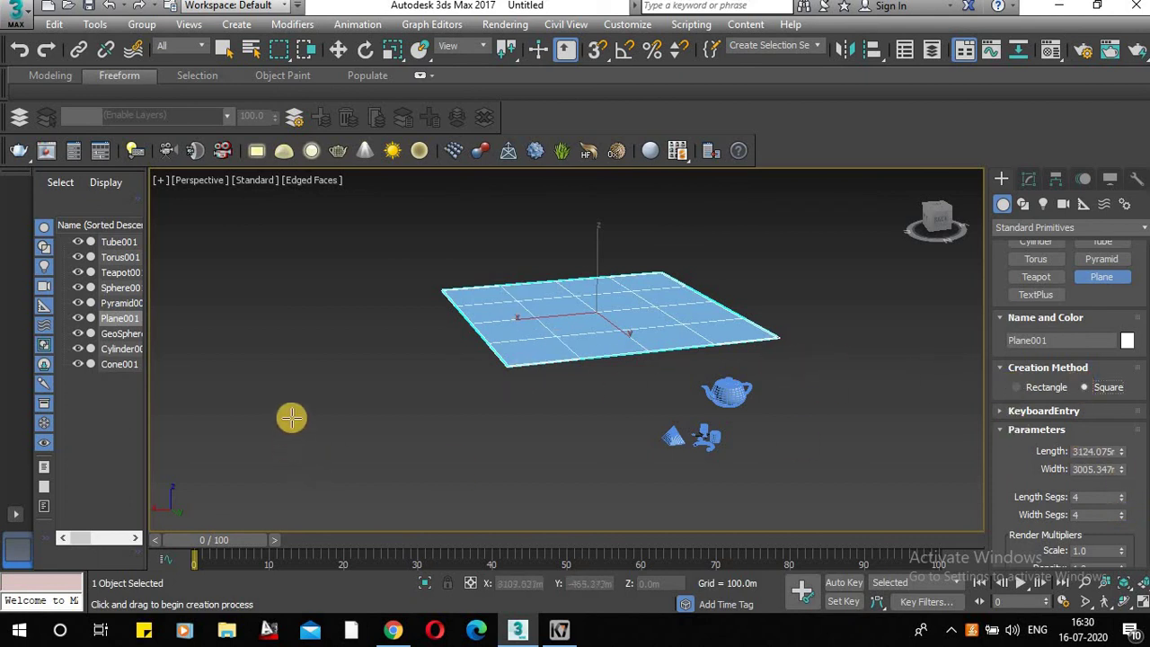
left_click_drag(325, 409, 400, 441)
Set the square plane's Length to 3955.907 m, Length Segs to 3 and Width Segs to 19
scroll(539, 402, "down", 5)
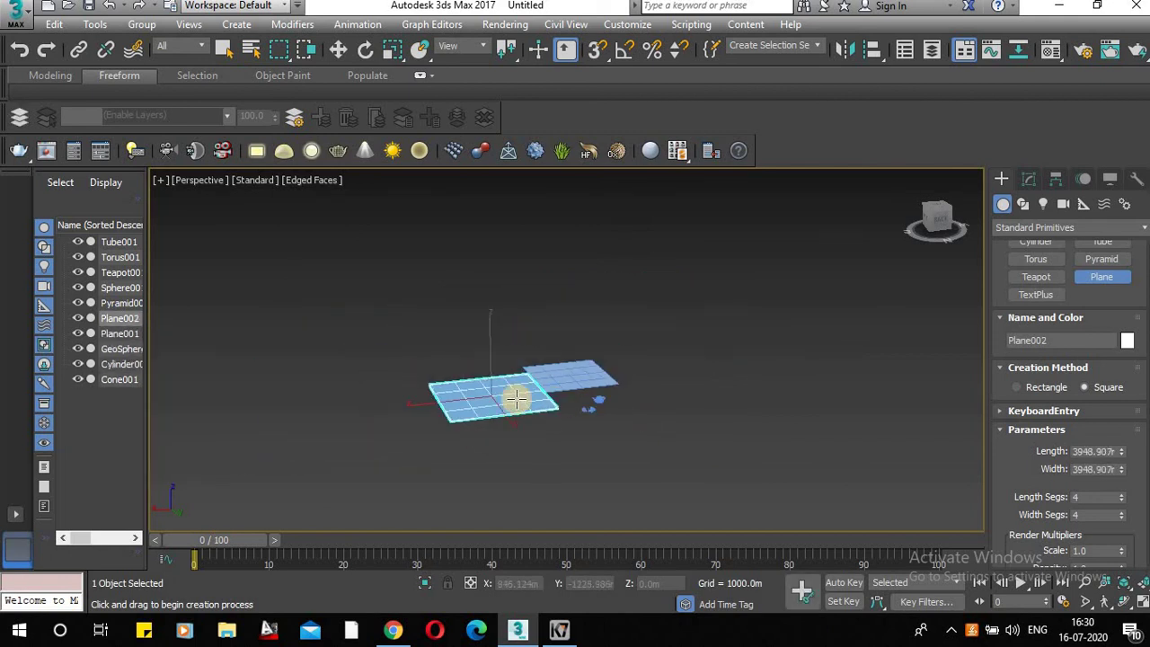
scroll(513, 398, "up", 3)
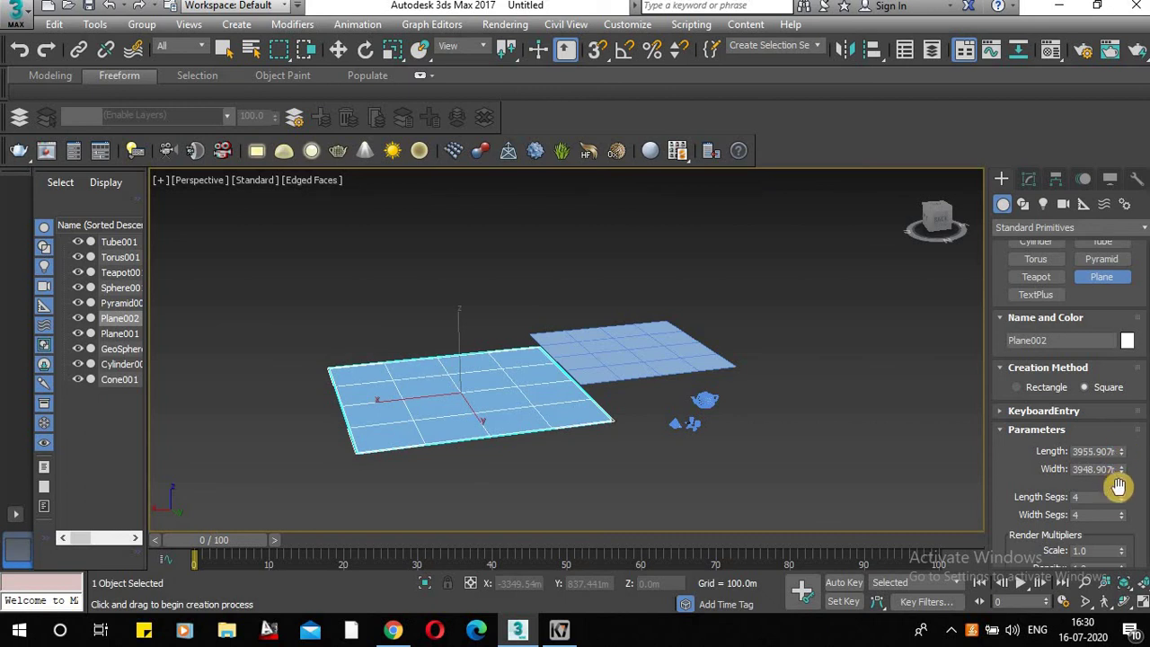
mouse_move(1121, 497)
left_mouse_down()
mouse_move(1120, 458)
mouse_move(1123, 503)
left_mouse_up()
scroll(1047, 431, "down", 1)
scroll(1048, 431, "down", 2)
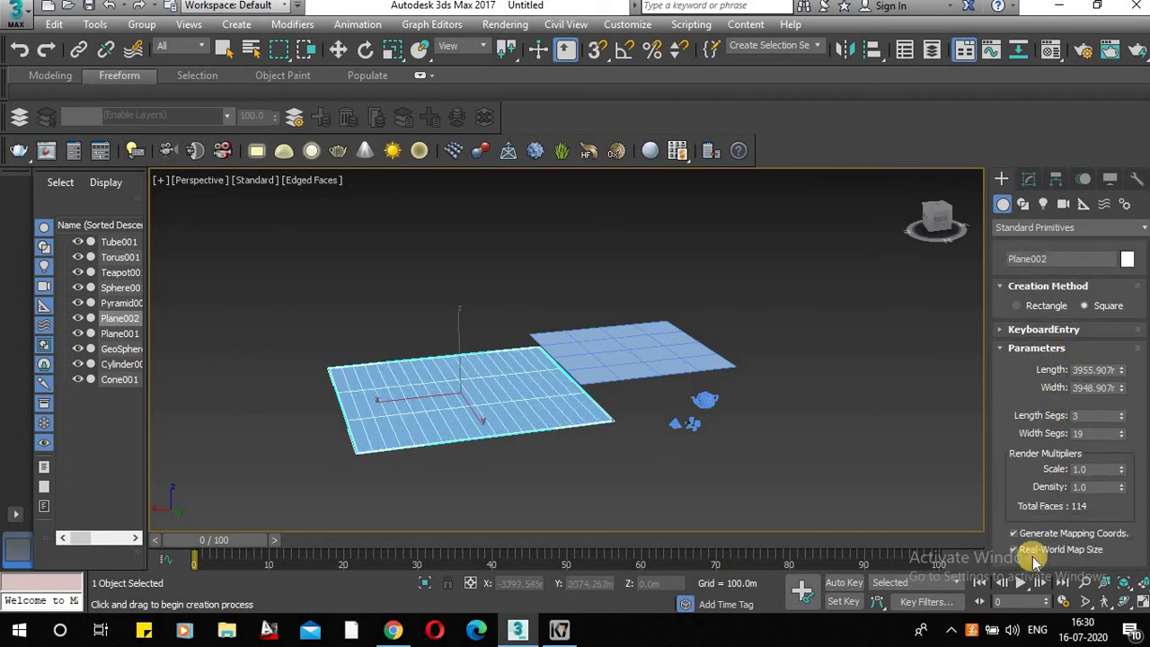
Finish plane creation, look through the Perspective viewport's shading options and deselect the square plane
middle_click_drag(885, 434, 786, 375, "alt")
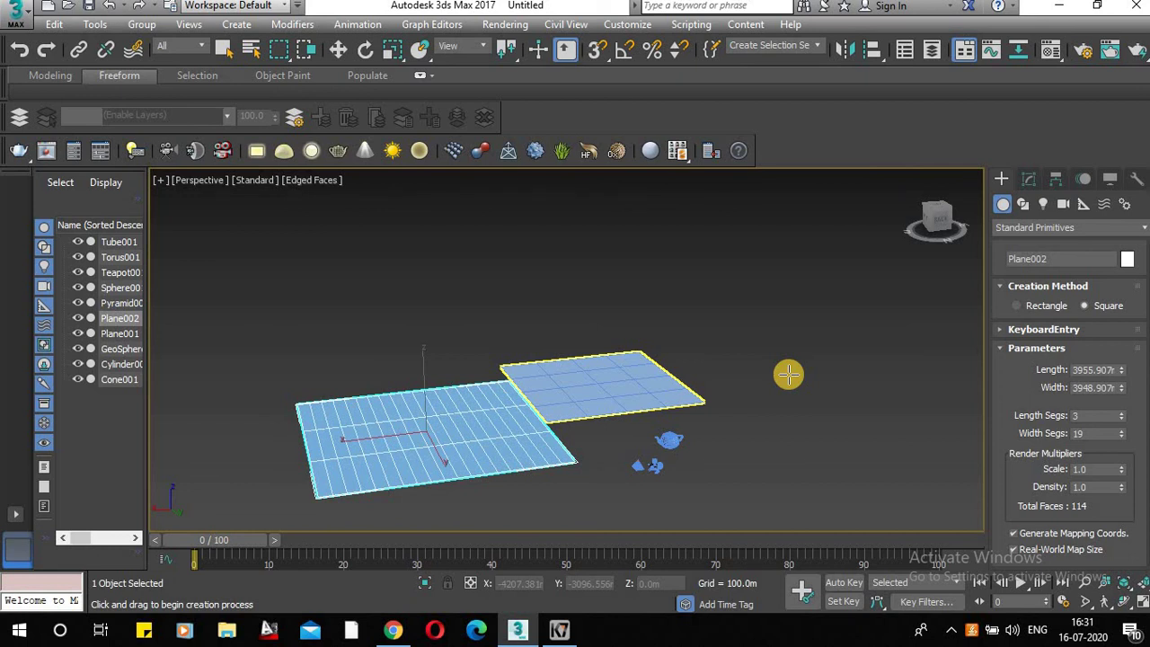
right_click(301, 186)
left_click(301, 183)
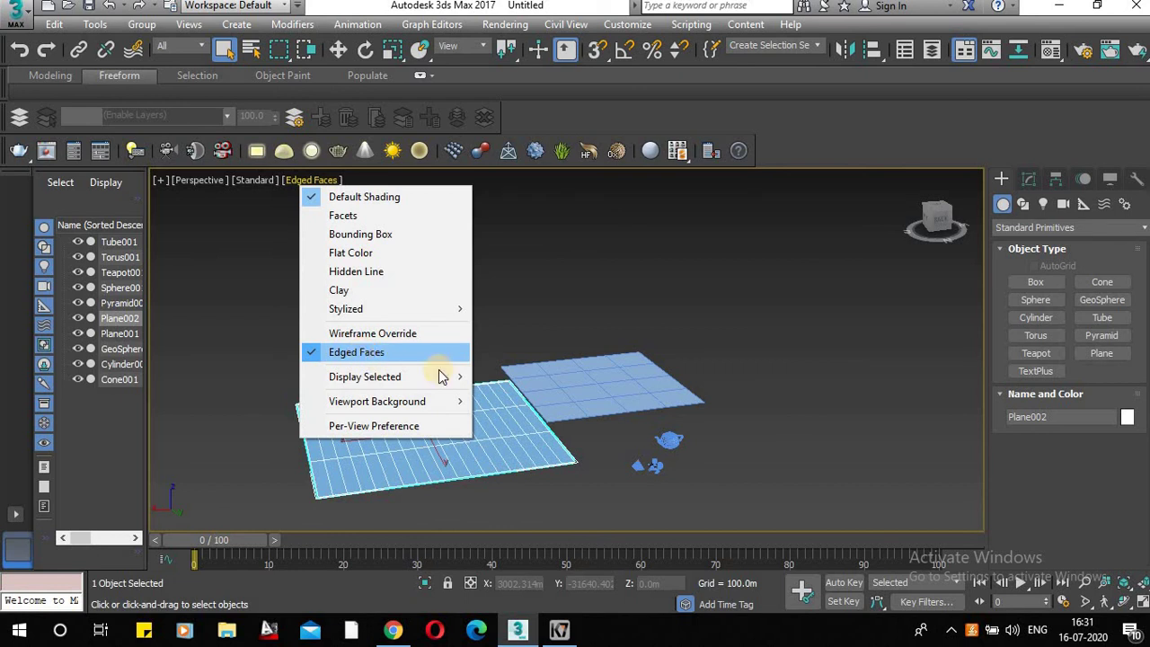
left_click(551, 302)
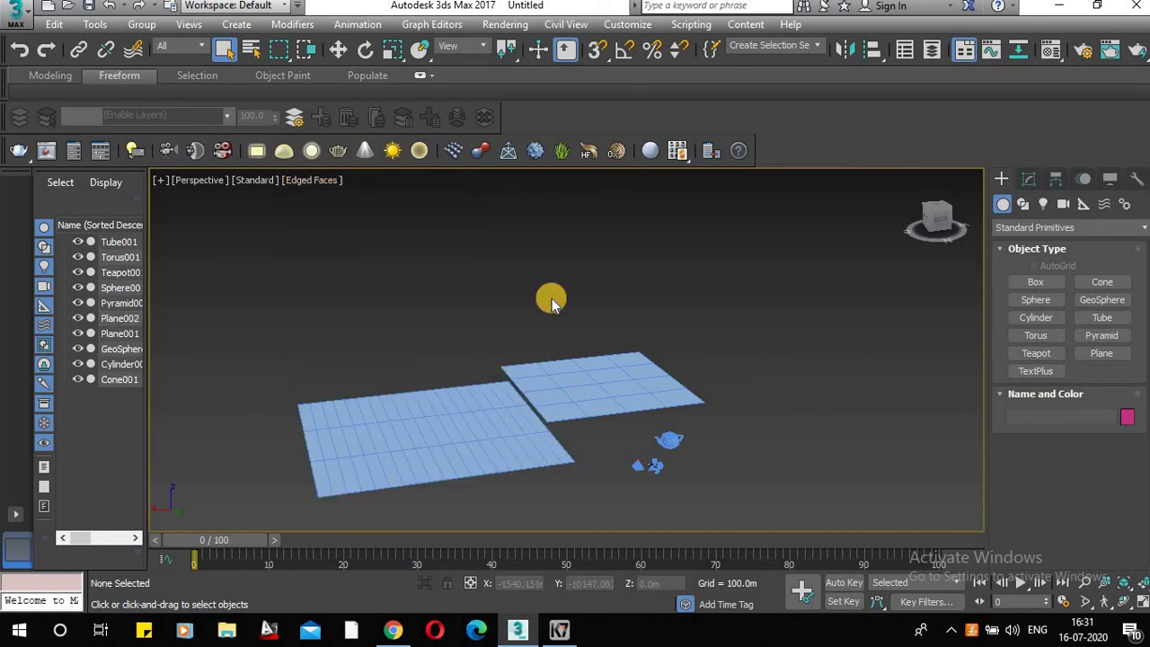
View the primitives in the four-viewport layout and return to the maximized Perspective viewport
key("alt+w")
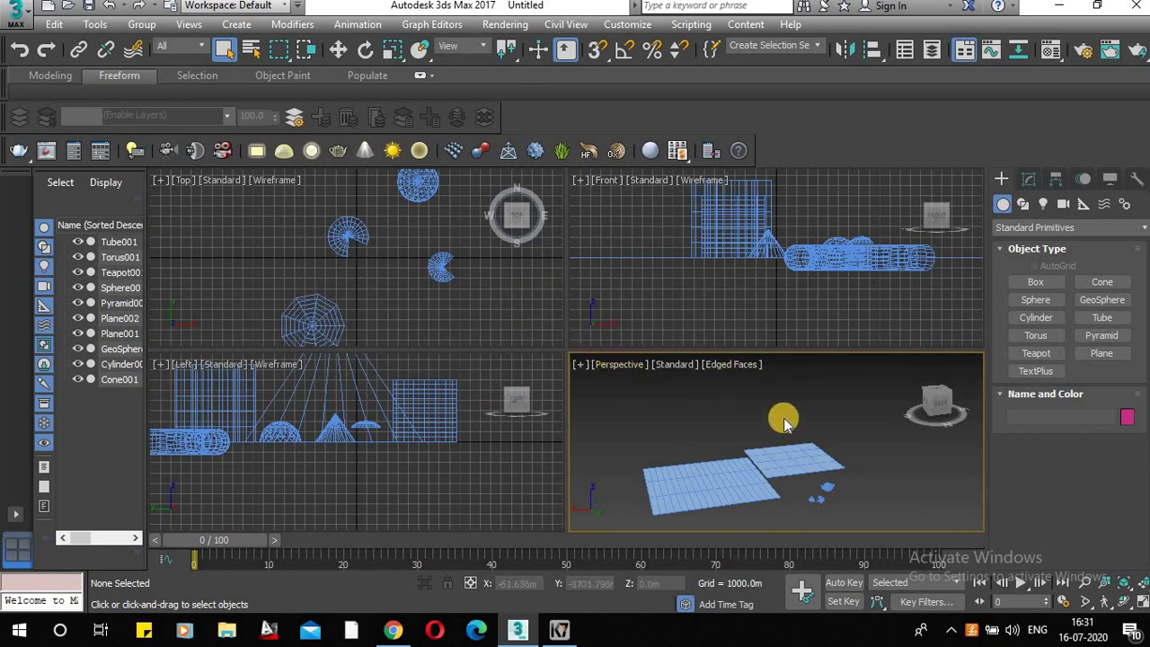
scroll(822, 415, "up", 2)
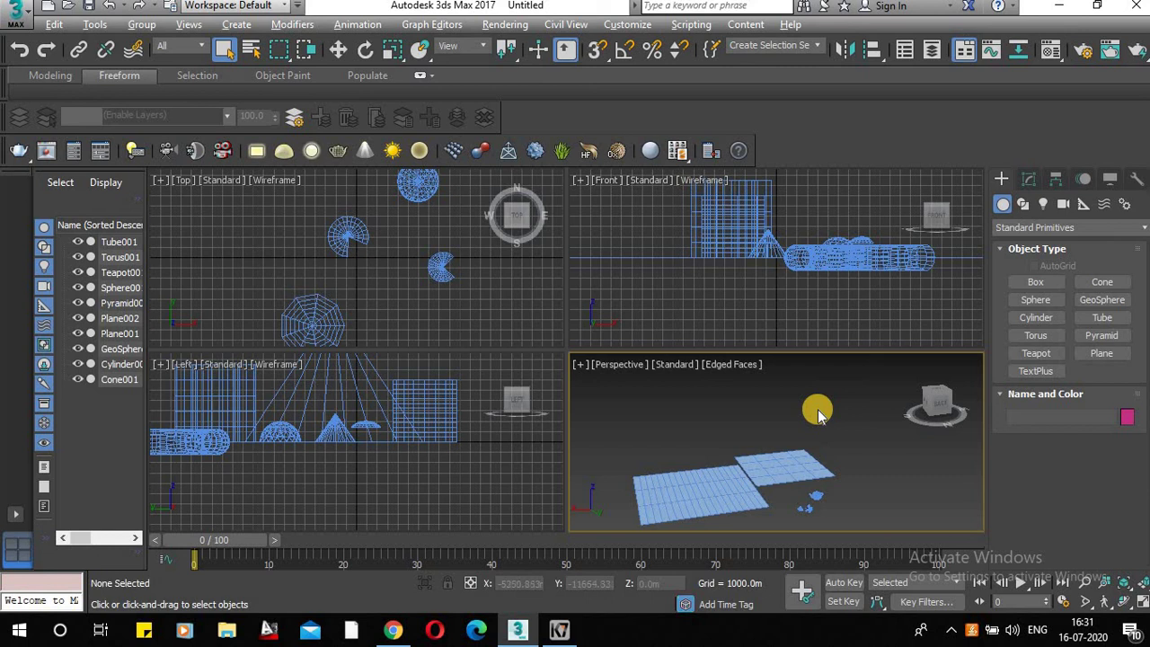
key("alt+w")
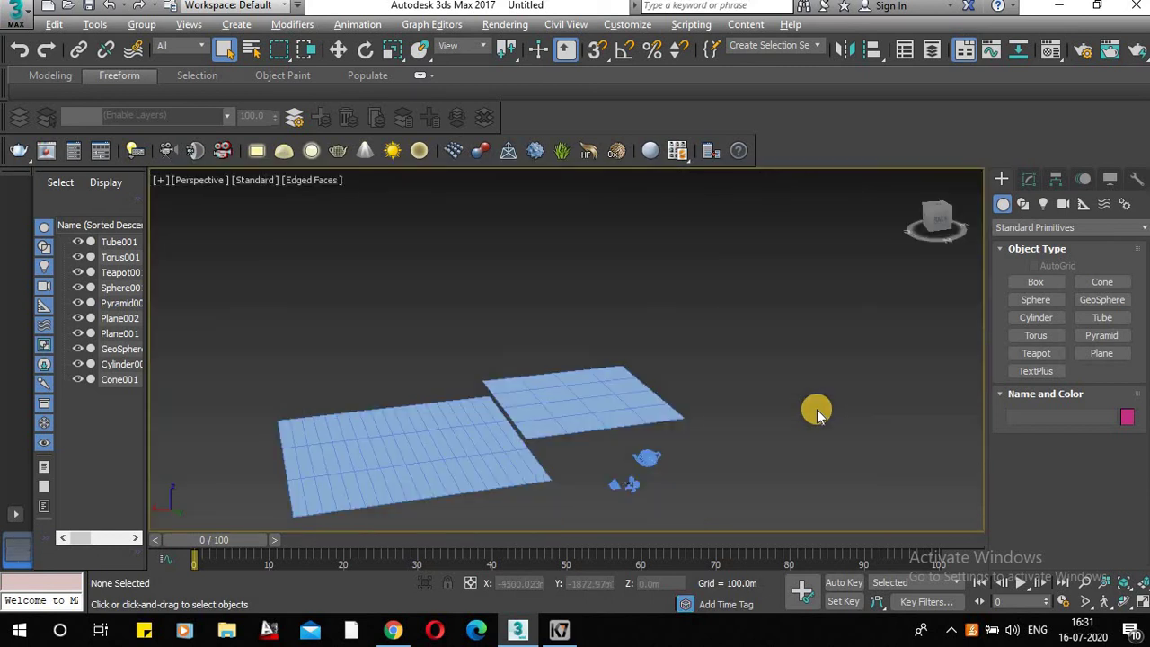